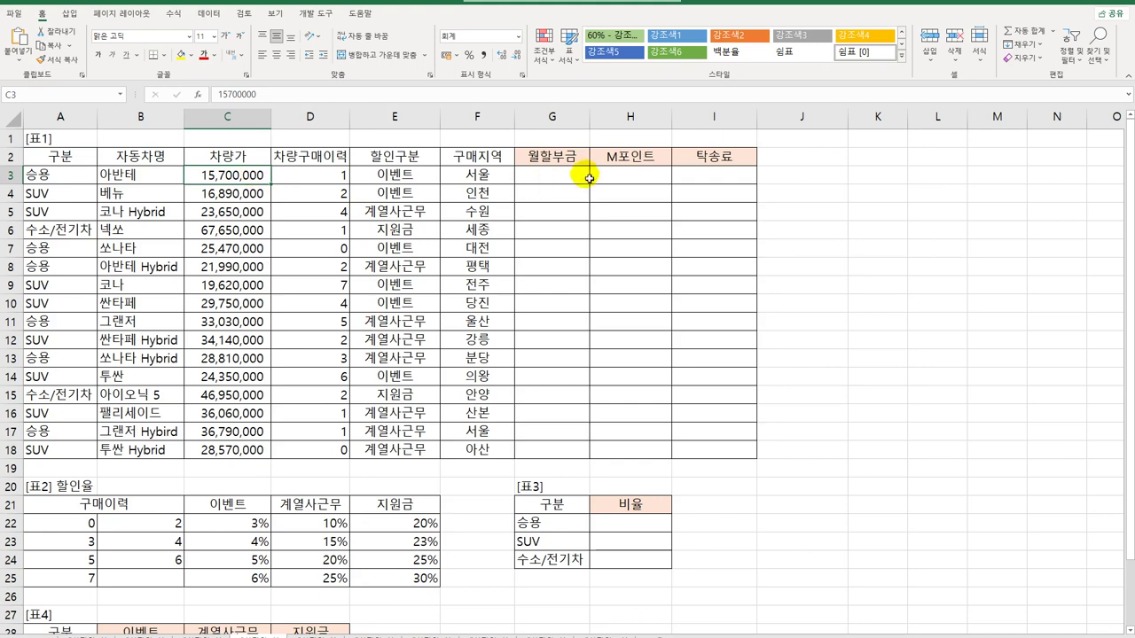
click(580, 182)
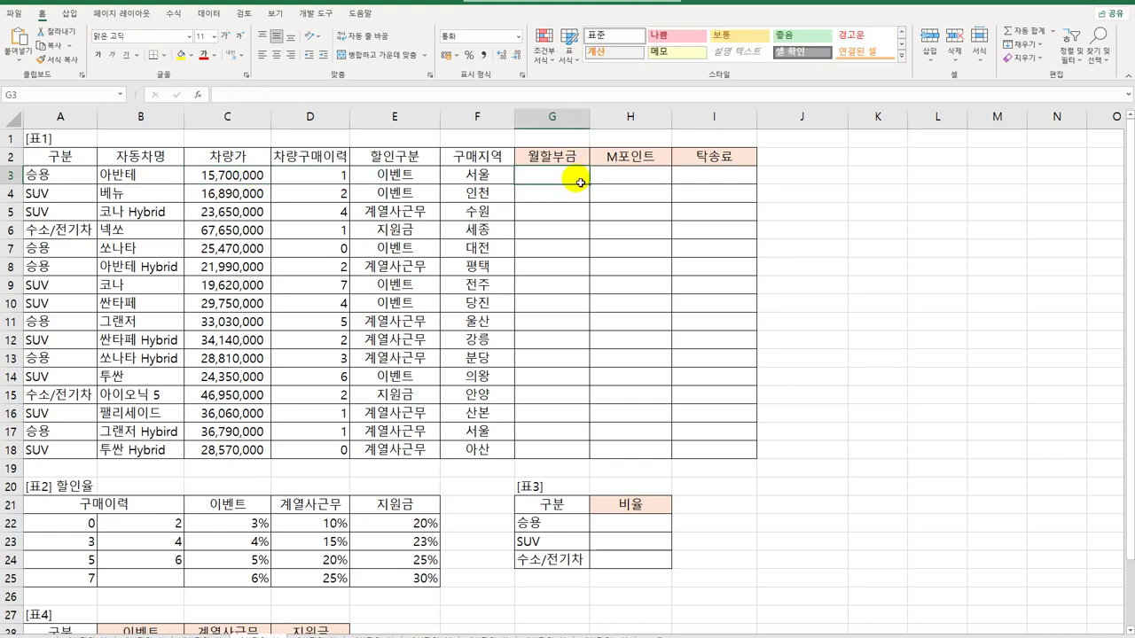
drag(580, 181, 570, 451)
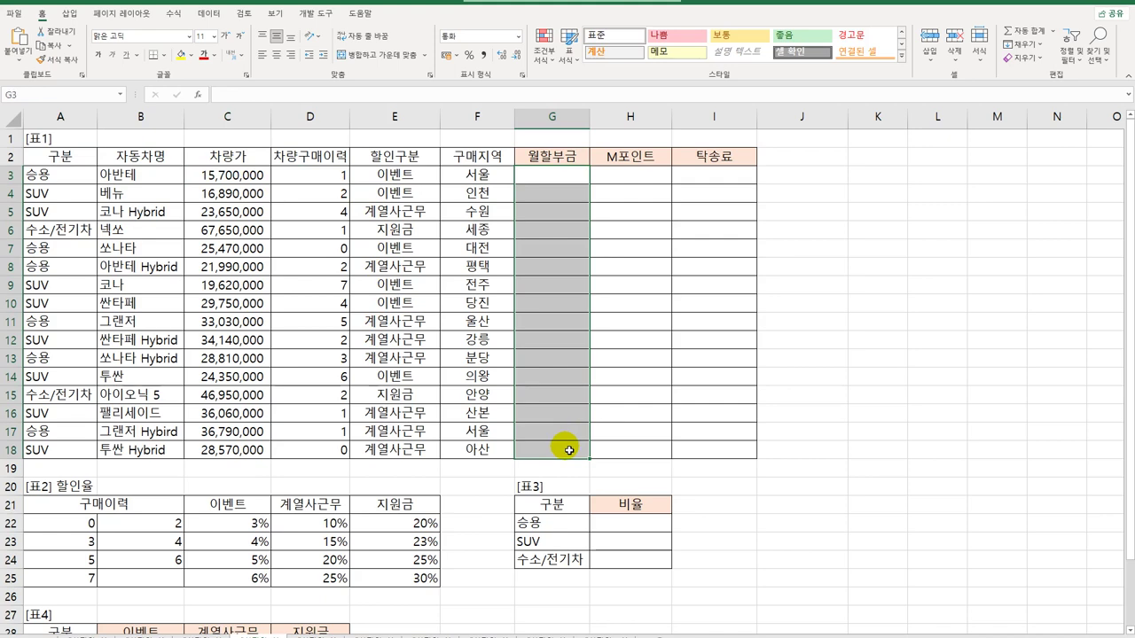
click(413, 182)
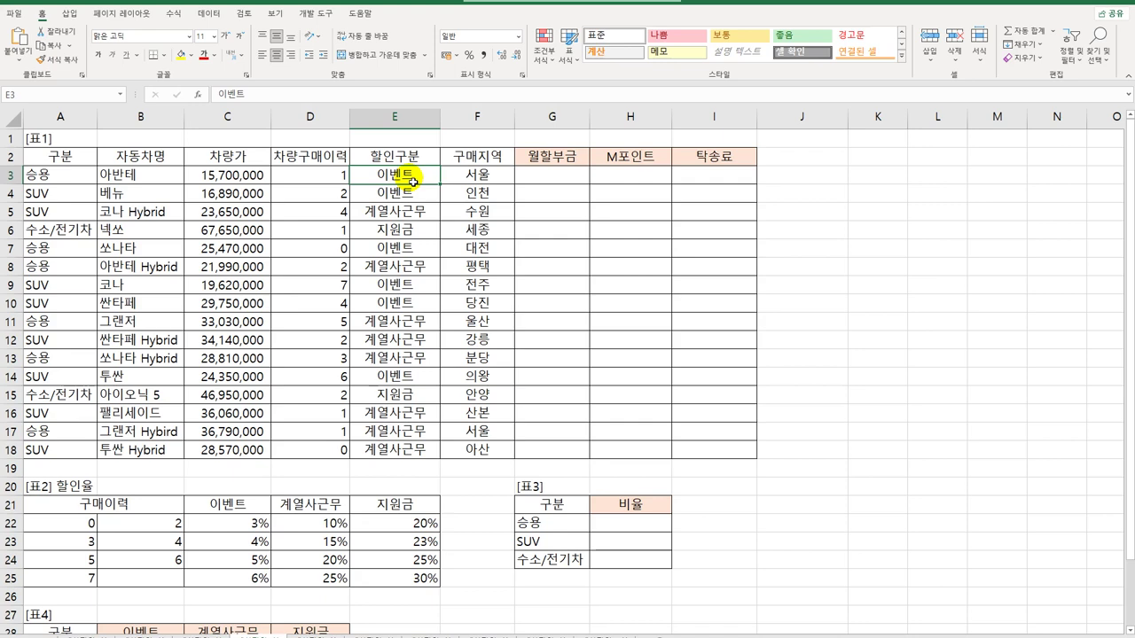
- Start a PMT formula in G3 whose rate is 2.5% if E3 is "이벤트" and otherwise 4%, divided by 12
click(576, 183)
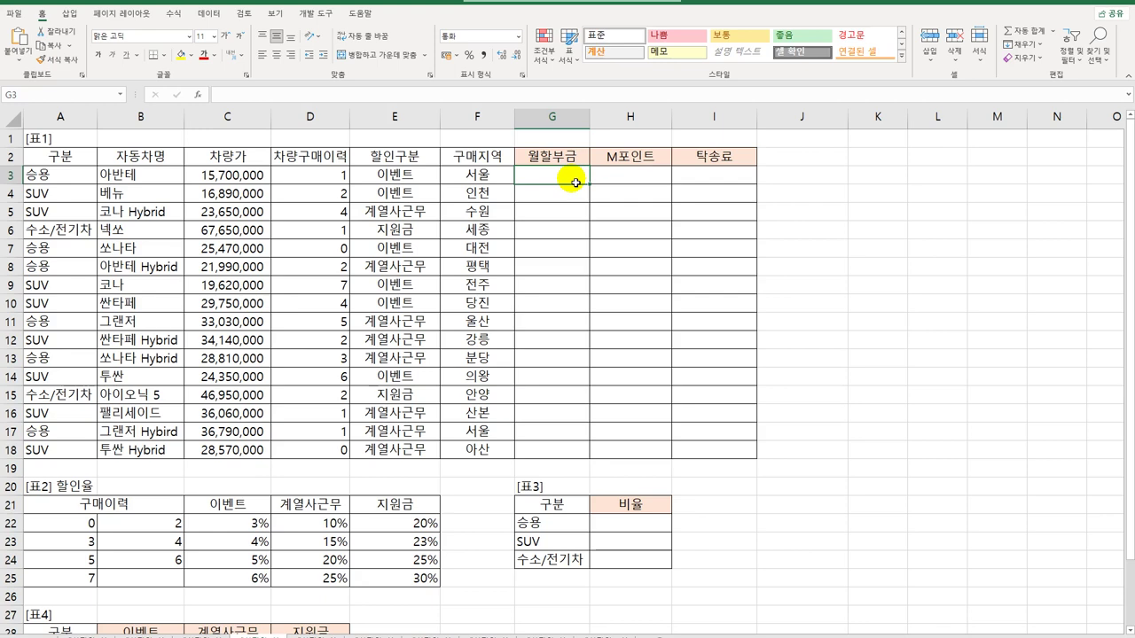
text(=)
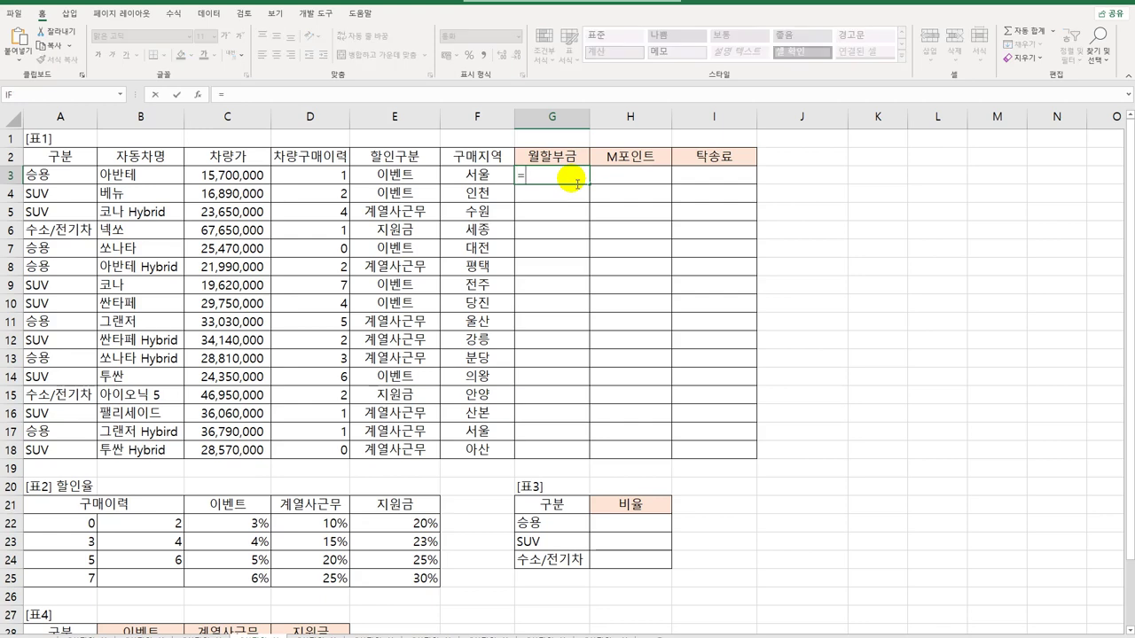
text(pmt)
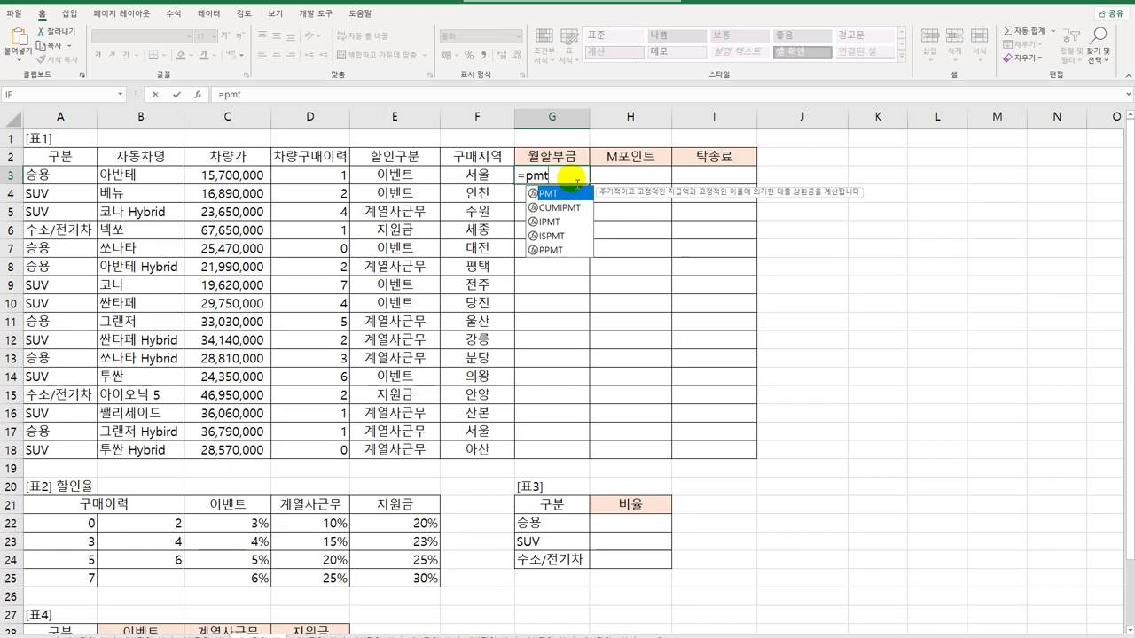
key(Tab)
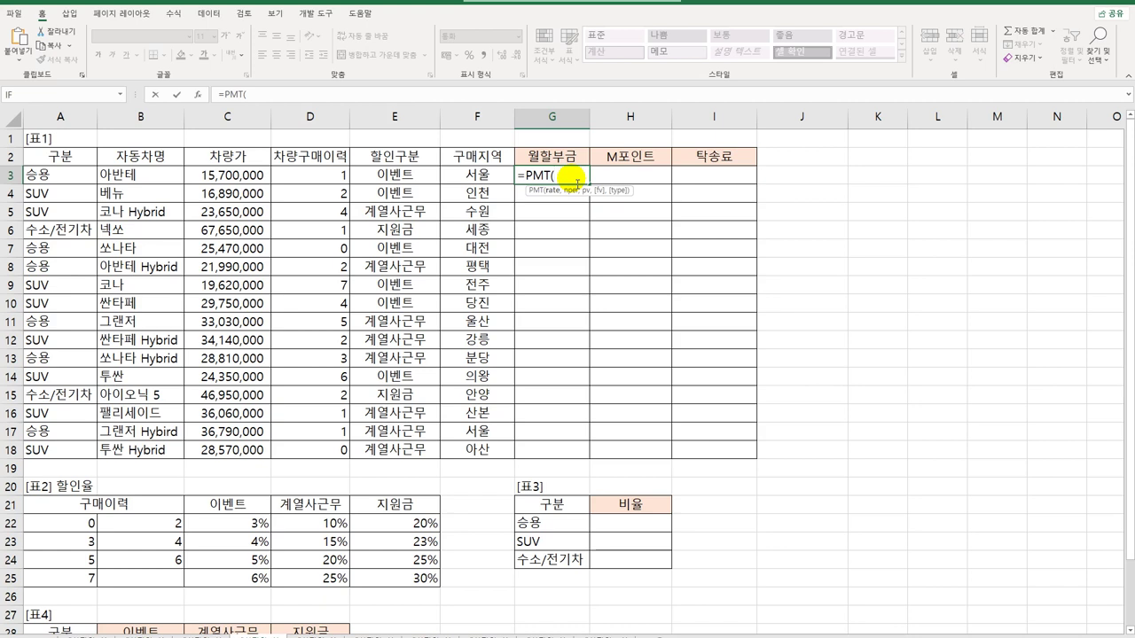
text(IF()
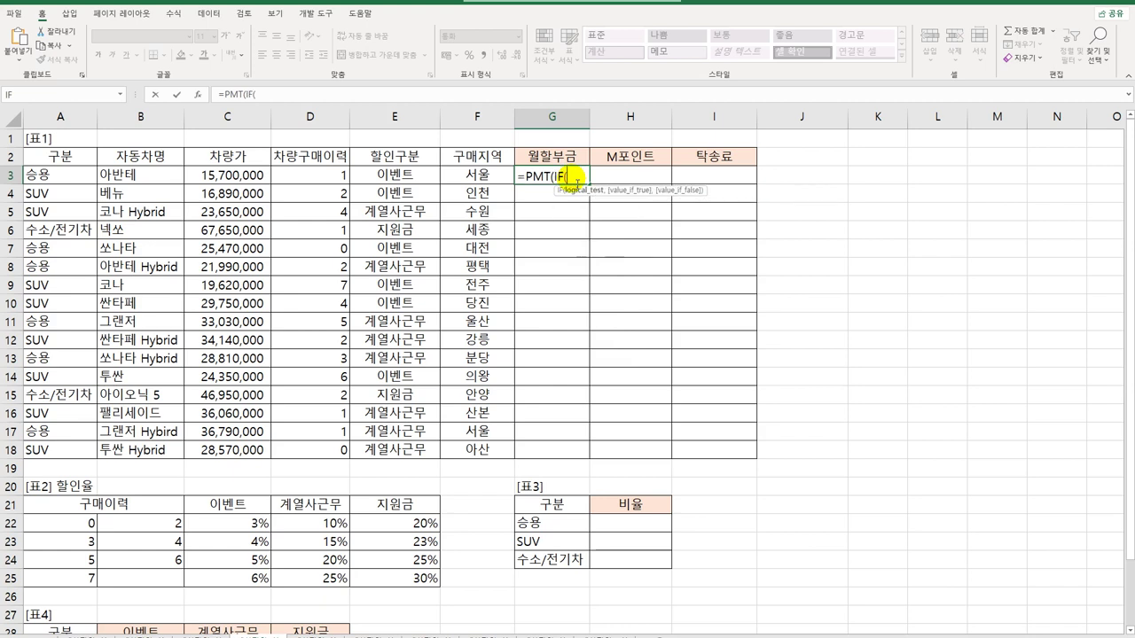
click(426, 181)
text(=)
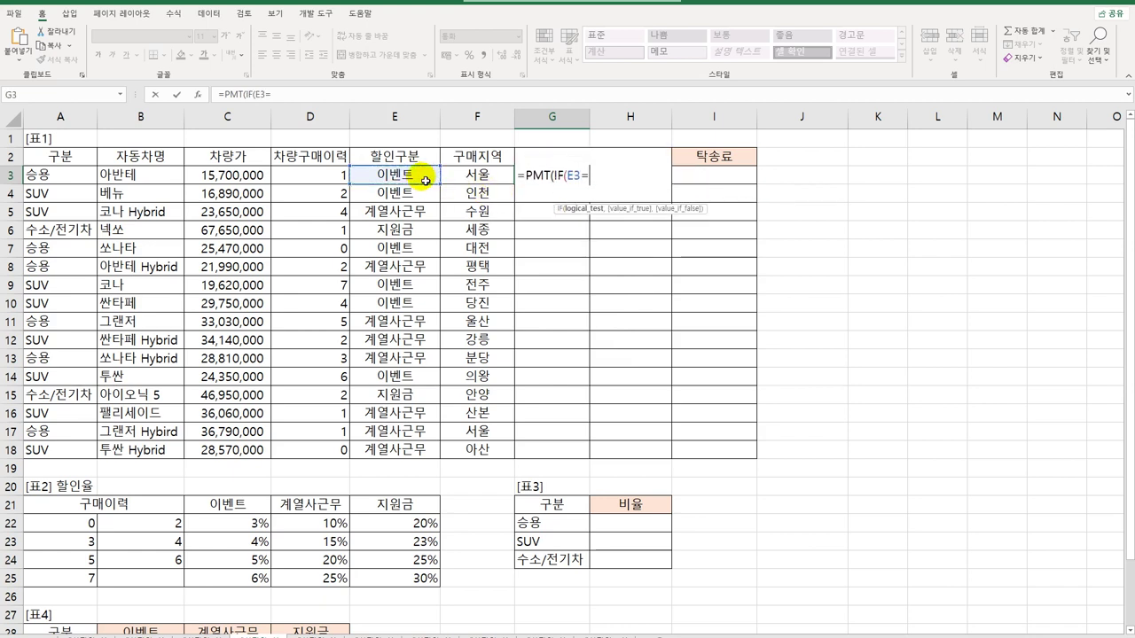
text("이벤트",)
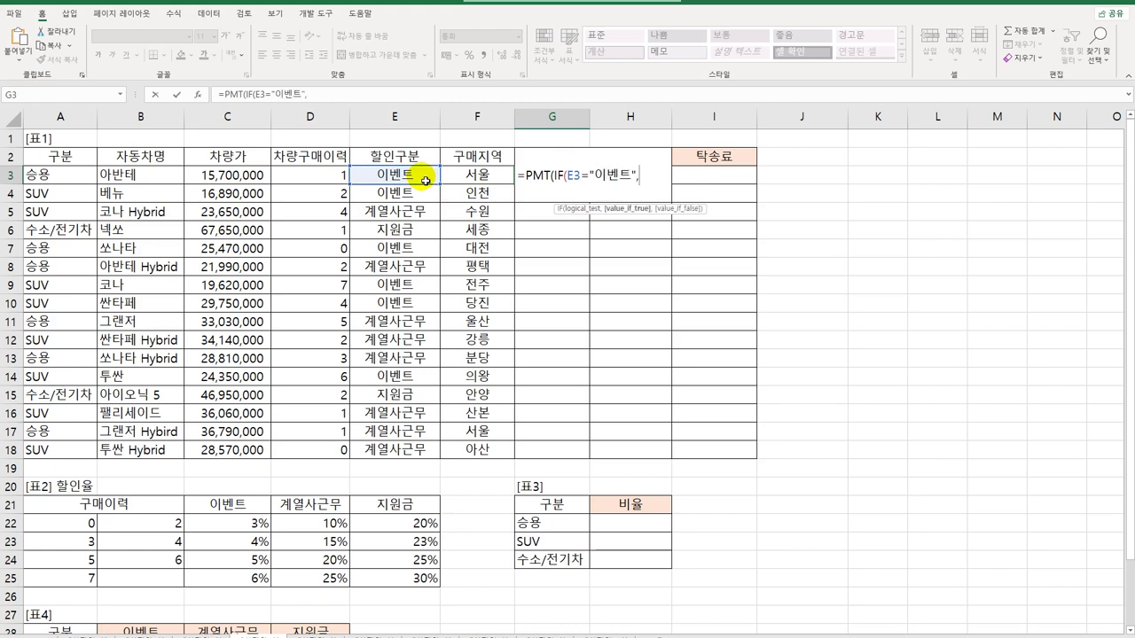
text(2.5%,)
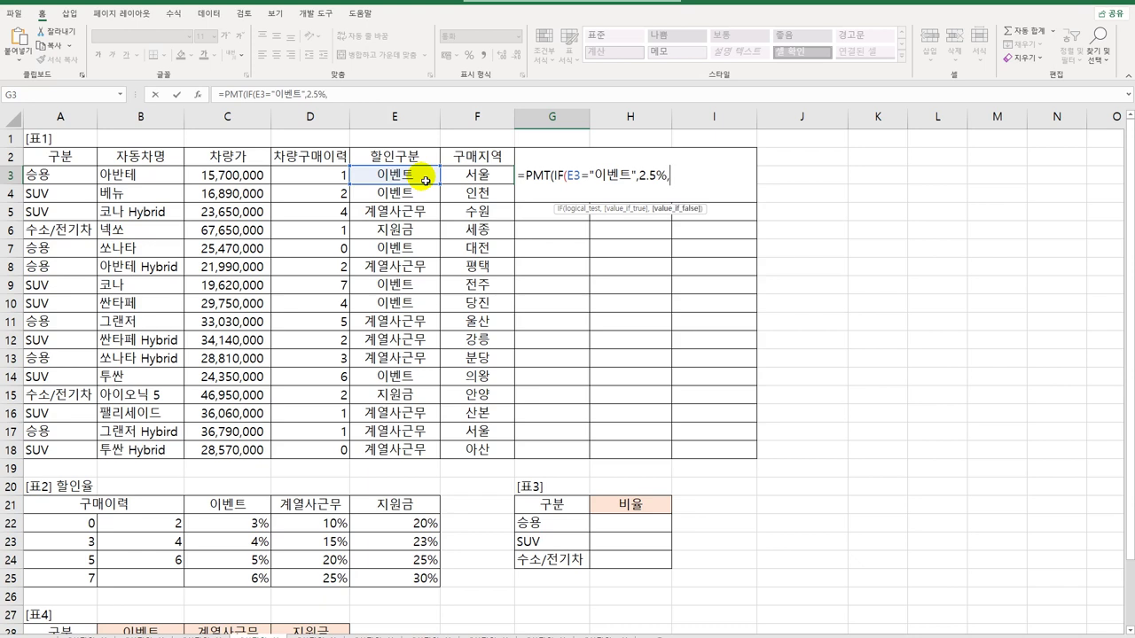
text(4%))
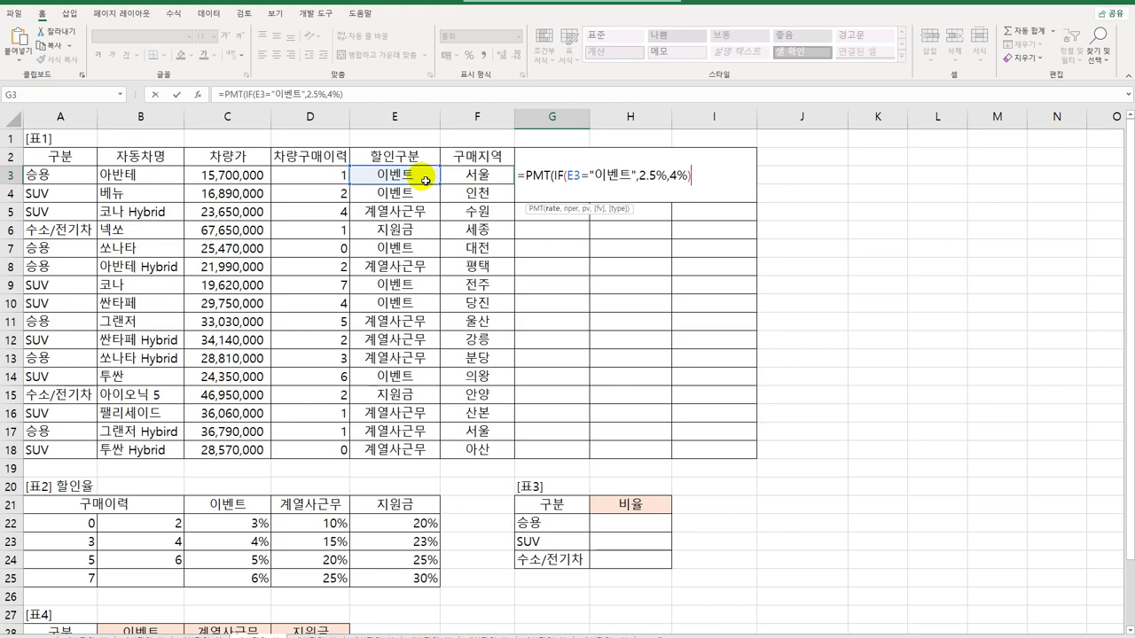
text(/12,)
- Give the PMT formula 36 payment periods and the negated vehicle price -C3 as present value
text(36)
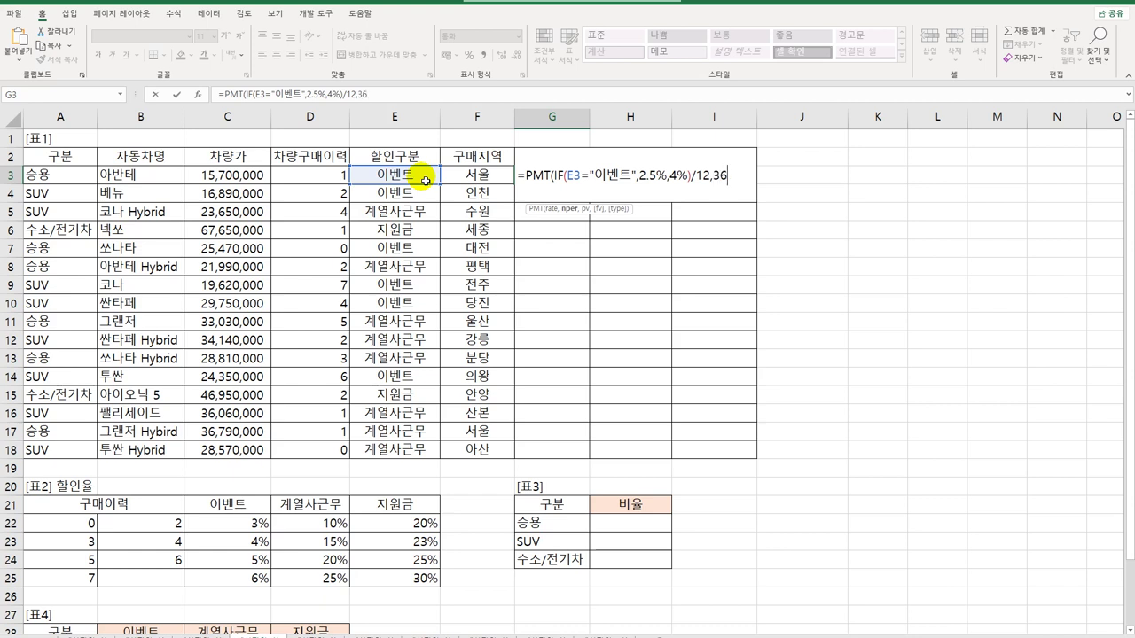
text(,)
text(-)
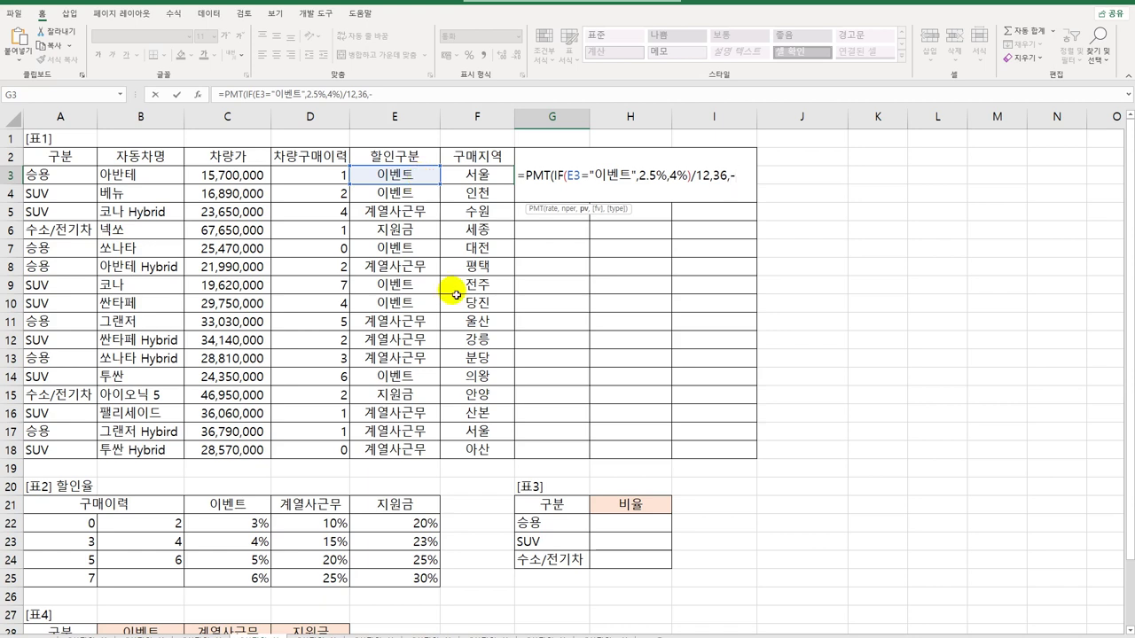
click(249, 182)
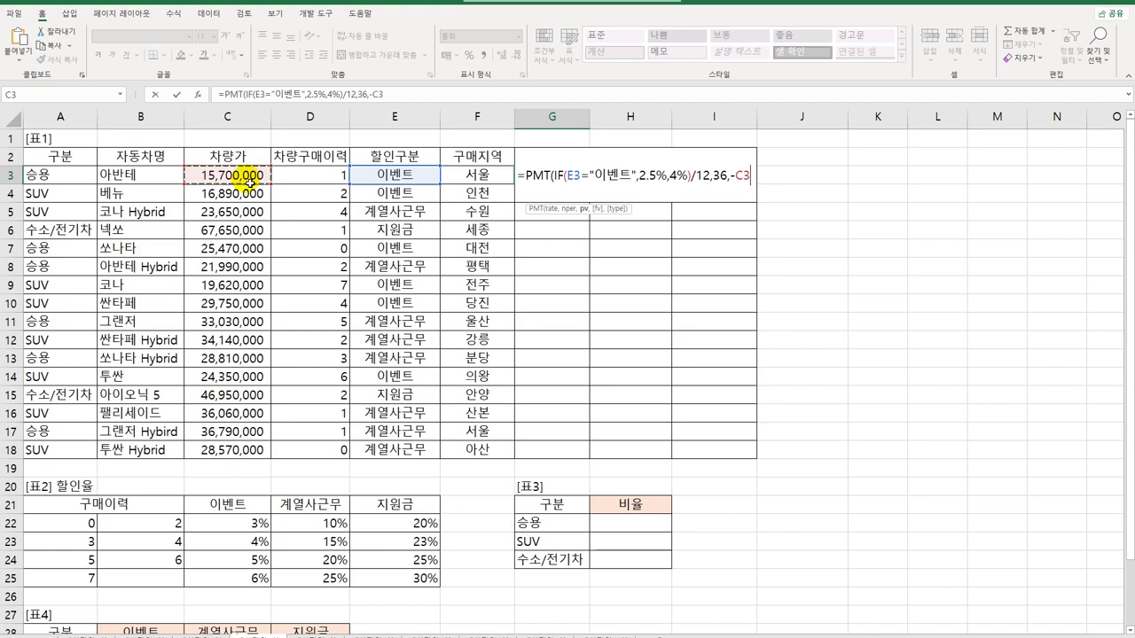
text())
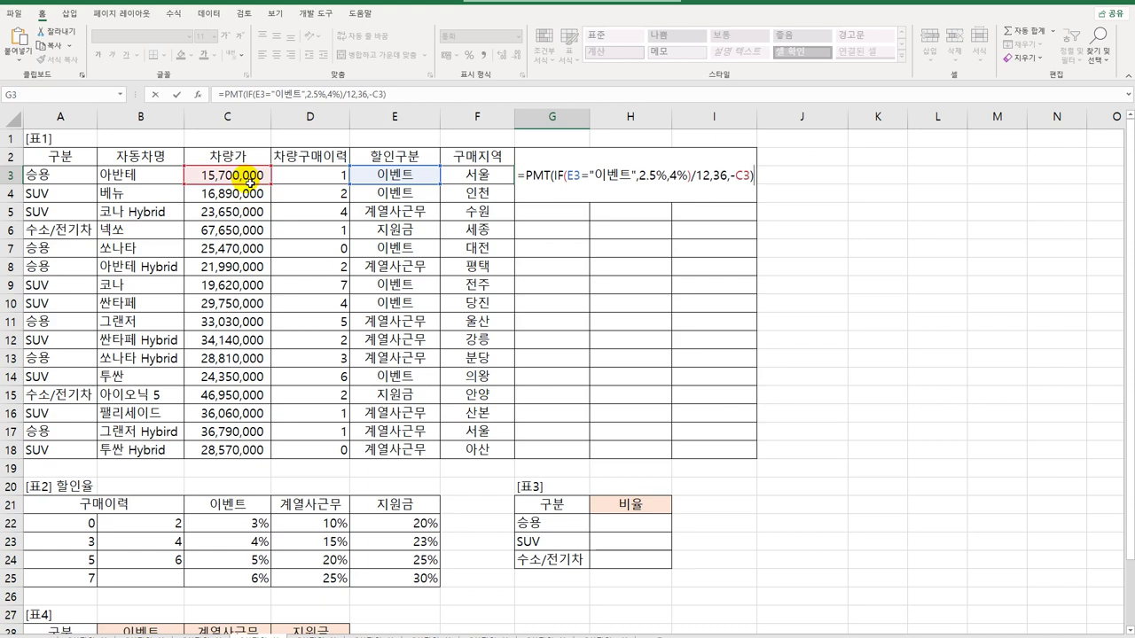
key(BackSpace)
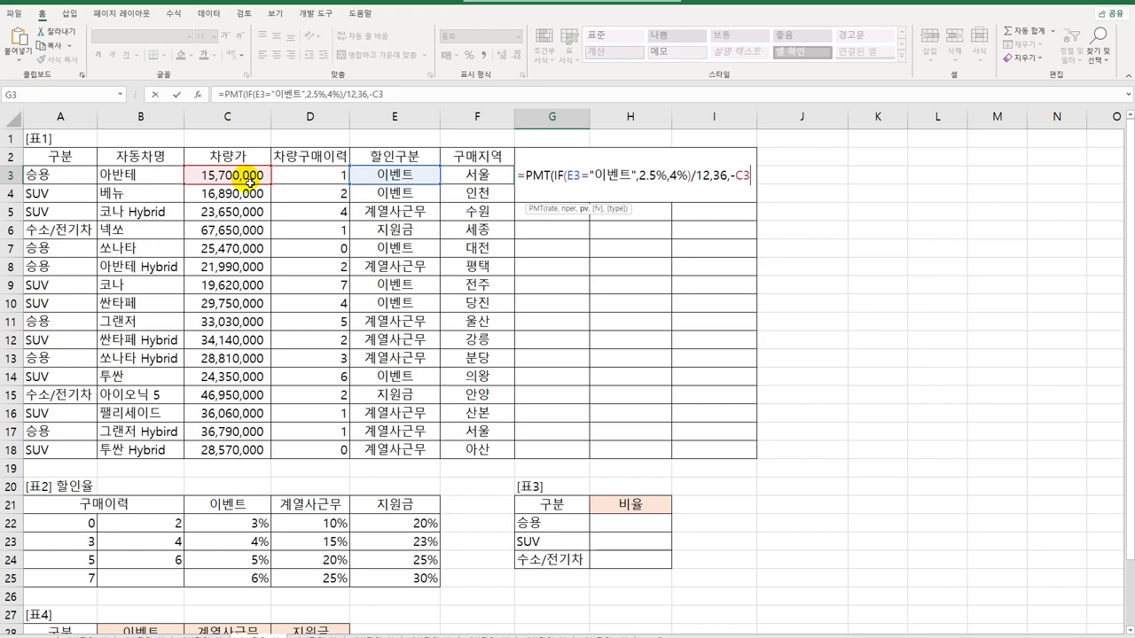
text(,,)
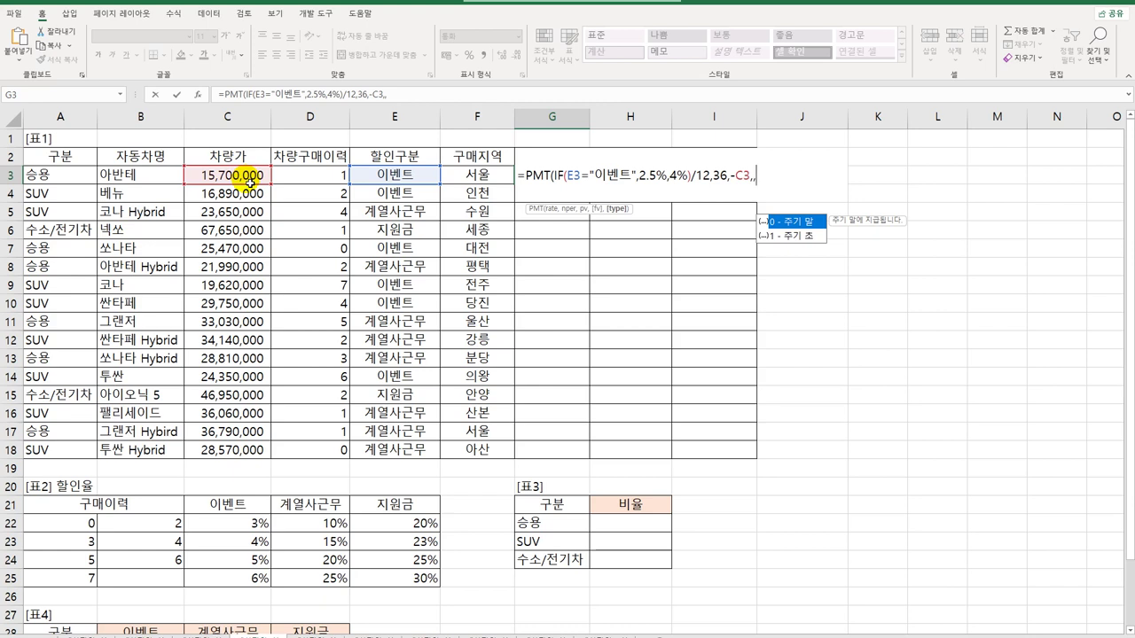
key(BackSpace)
key(BackSpace)
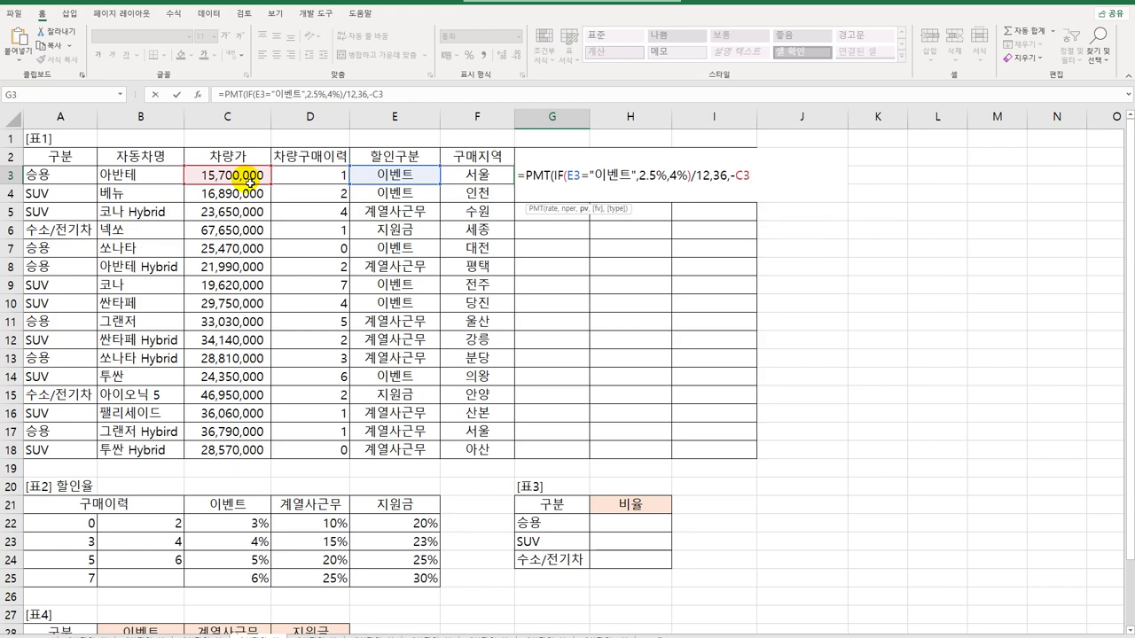
- Finish the PMT formula in G3 and wrap it in ROUNDDOWN with -1 as the number of digits
text())
key(Return)
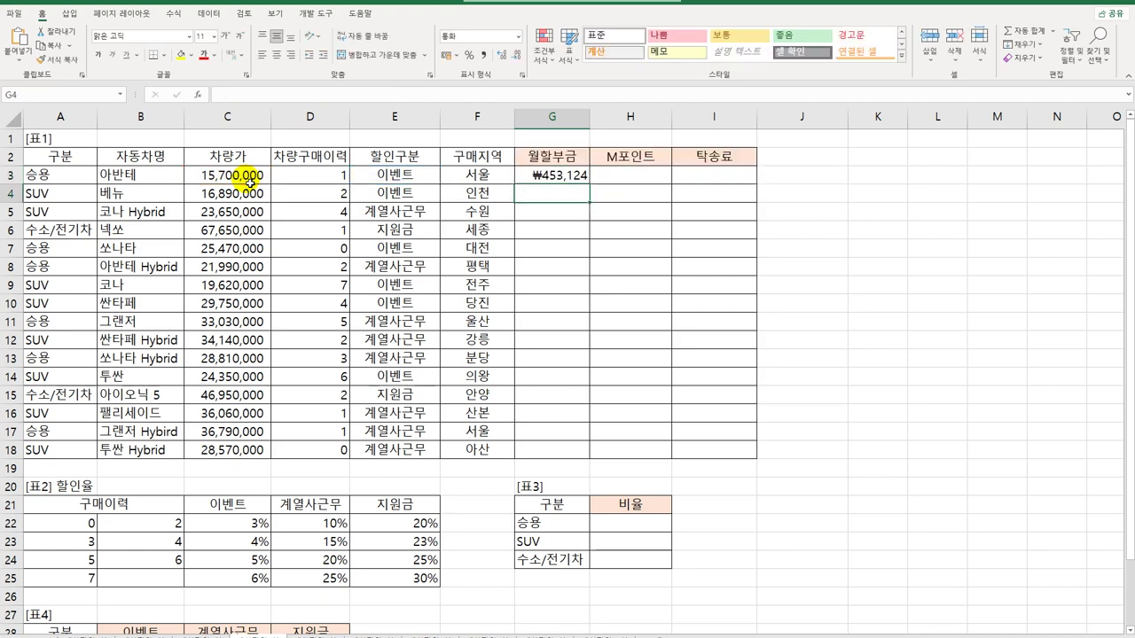
click(563, 178)
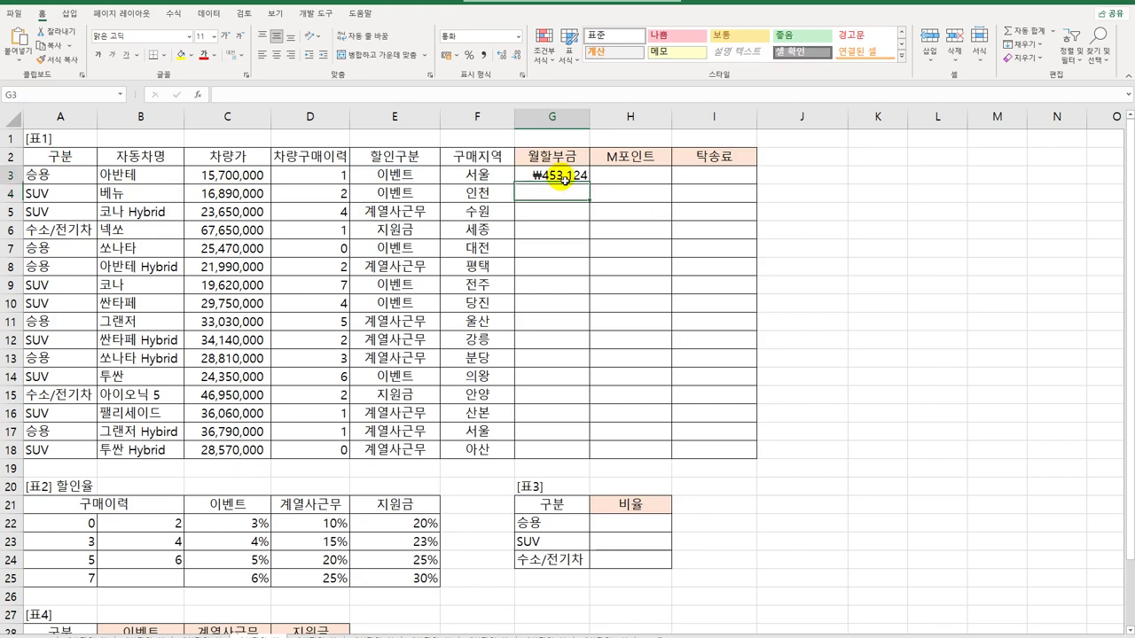
double_click(563, 177)
click(524, 175)
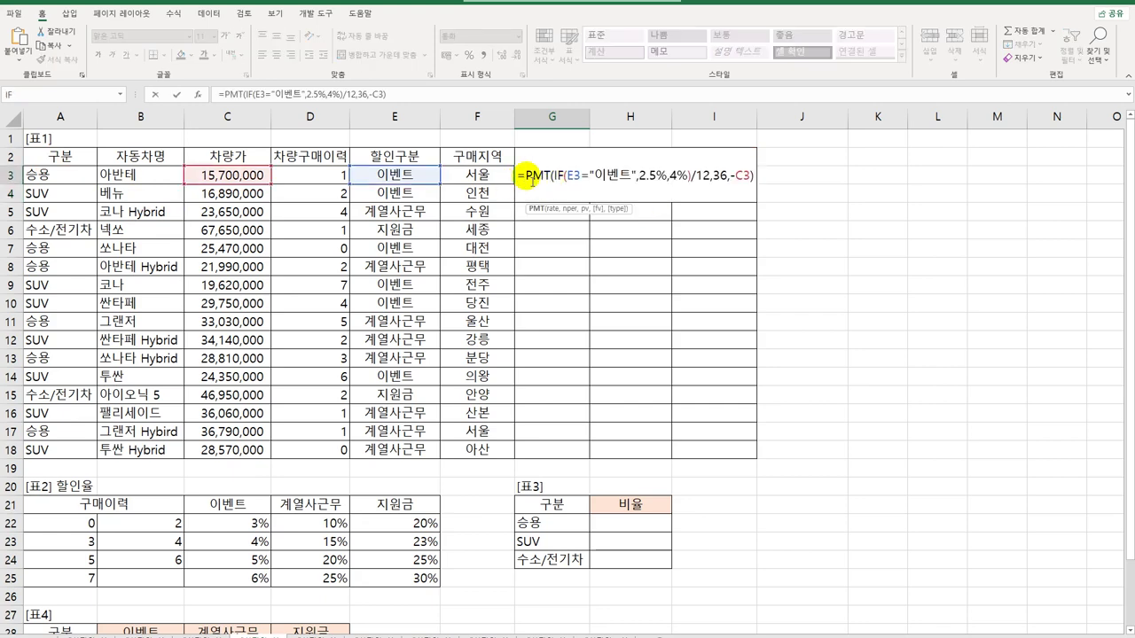
text(ro)
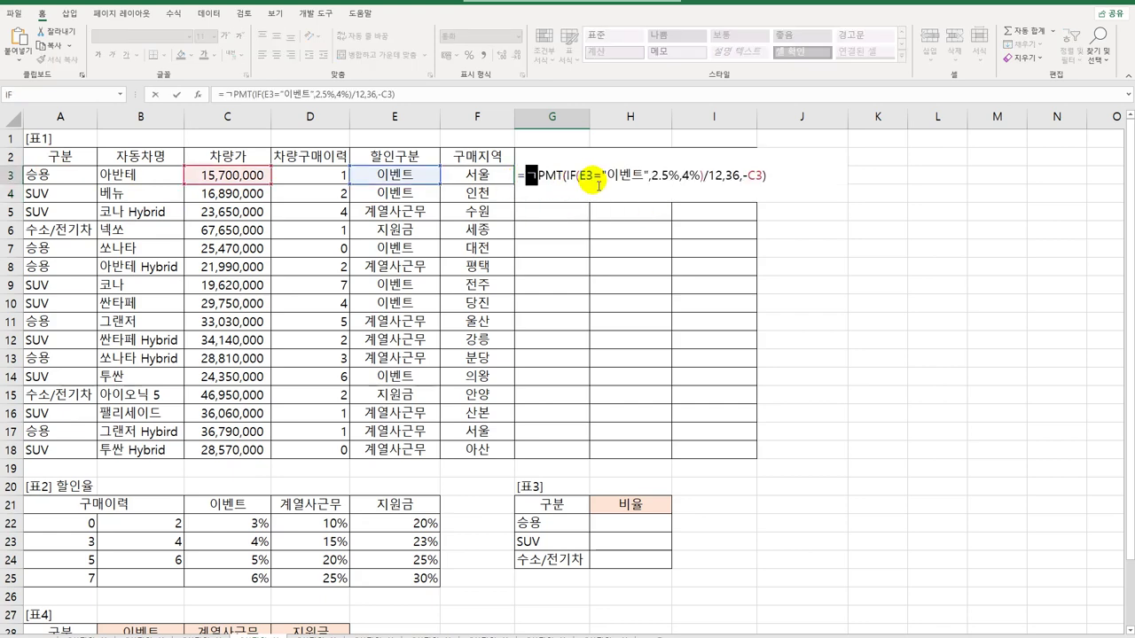
text(u)
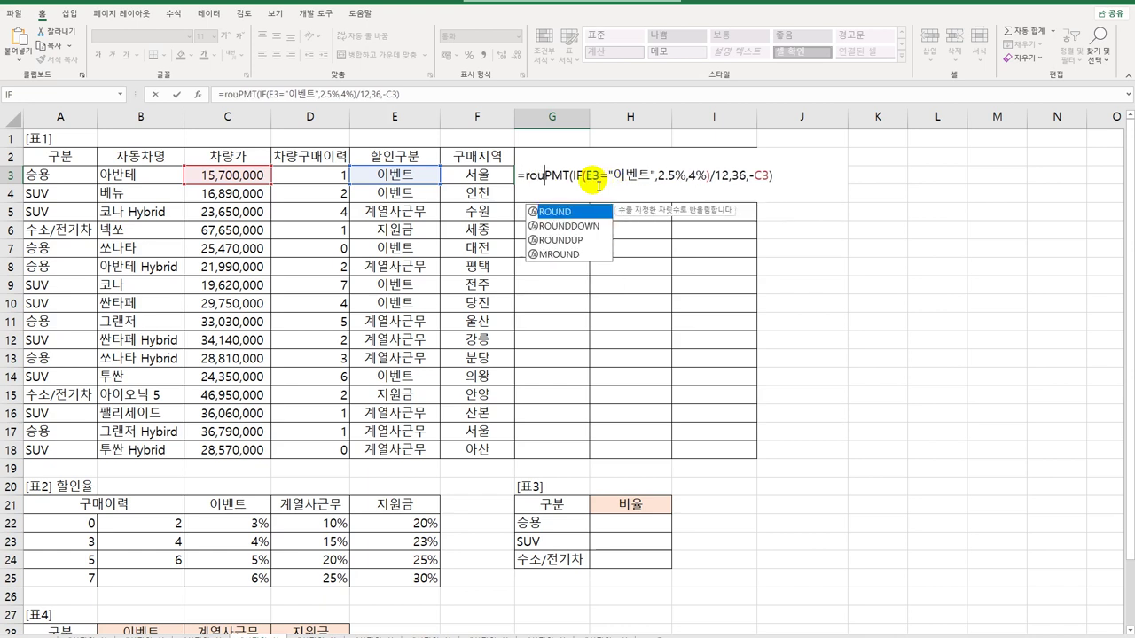
key(Down)
key(Tab)
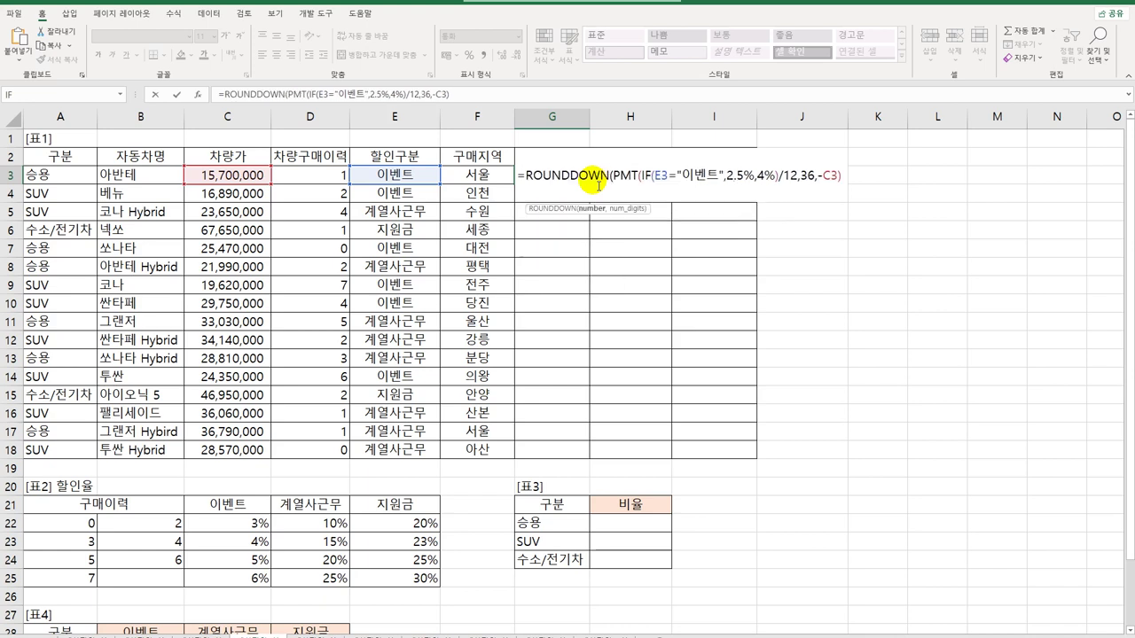
key(End)
text(,-1))
key(Return)
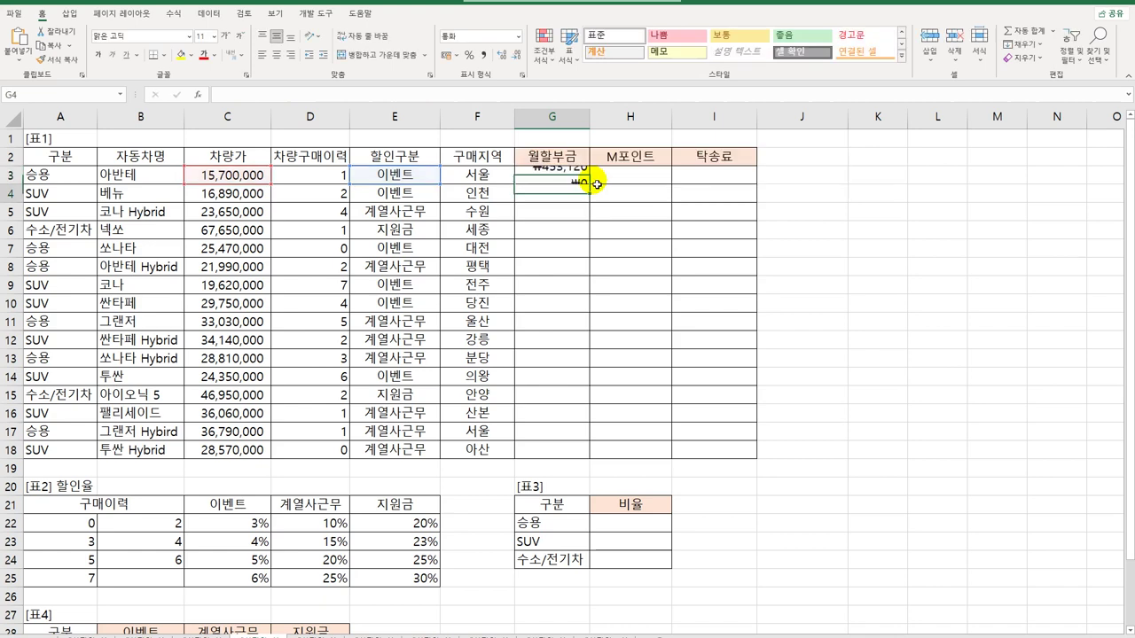
- Fill the 월할부금 formula from G3 down to G18
click(580, 172)
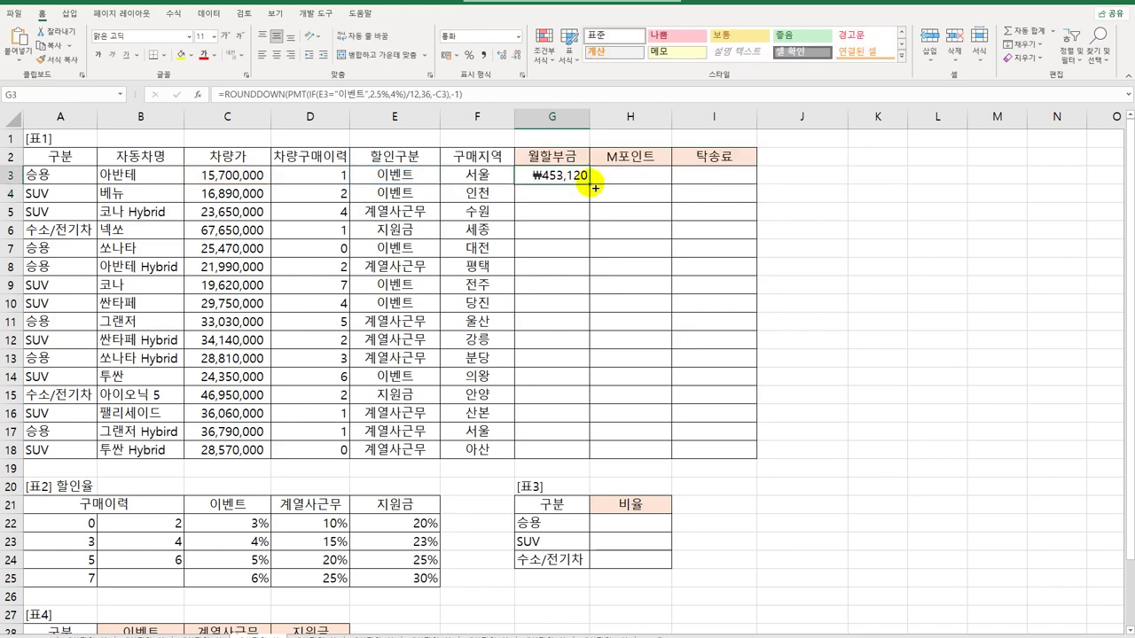
drag(590, 184, 577, 455)
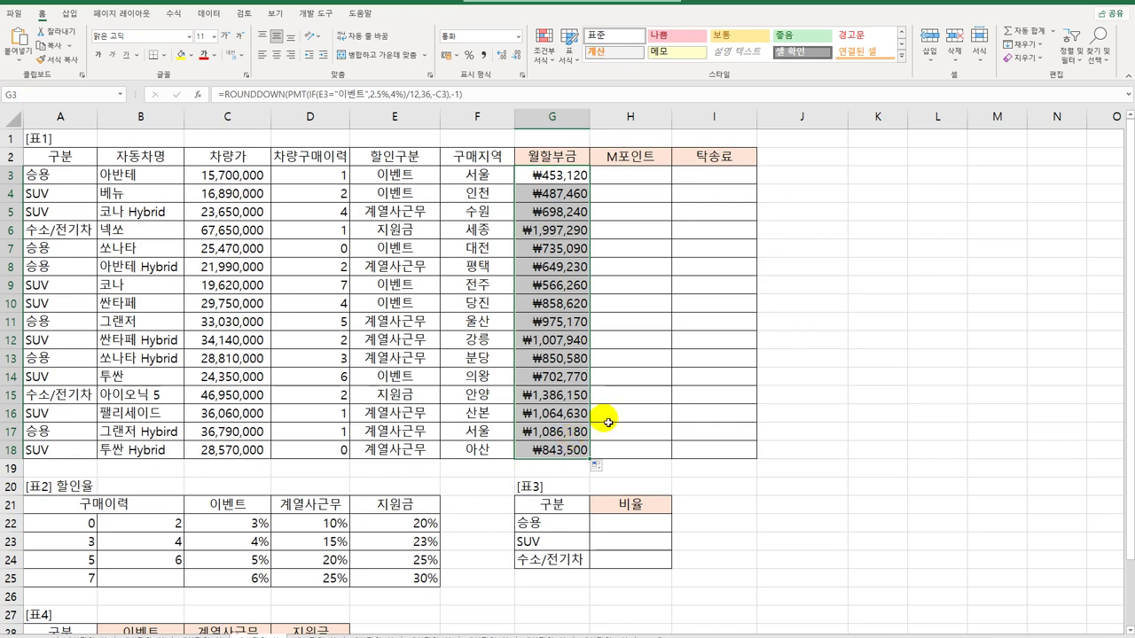
- Examine the vehicle price, the discount category and the purchase-history brackets and rates in [표2] needed for the M포인트 column
click(636, 181)
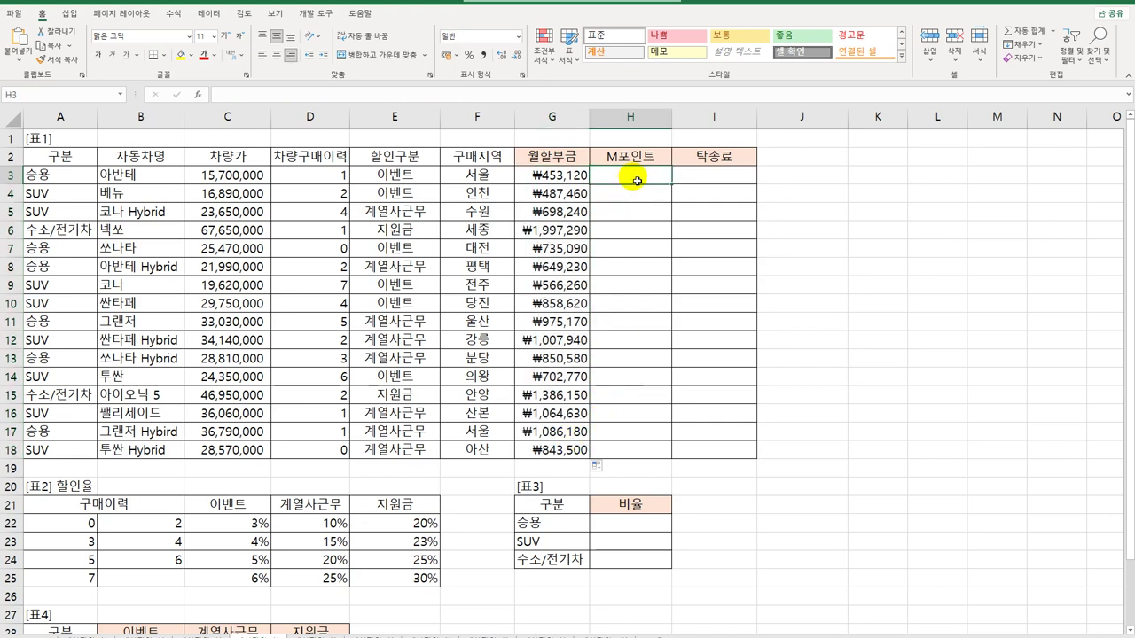
click(229, 175)
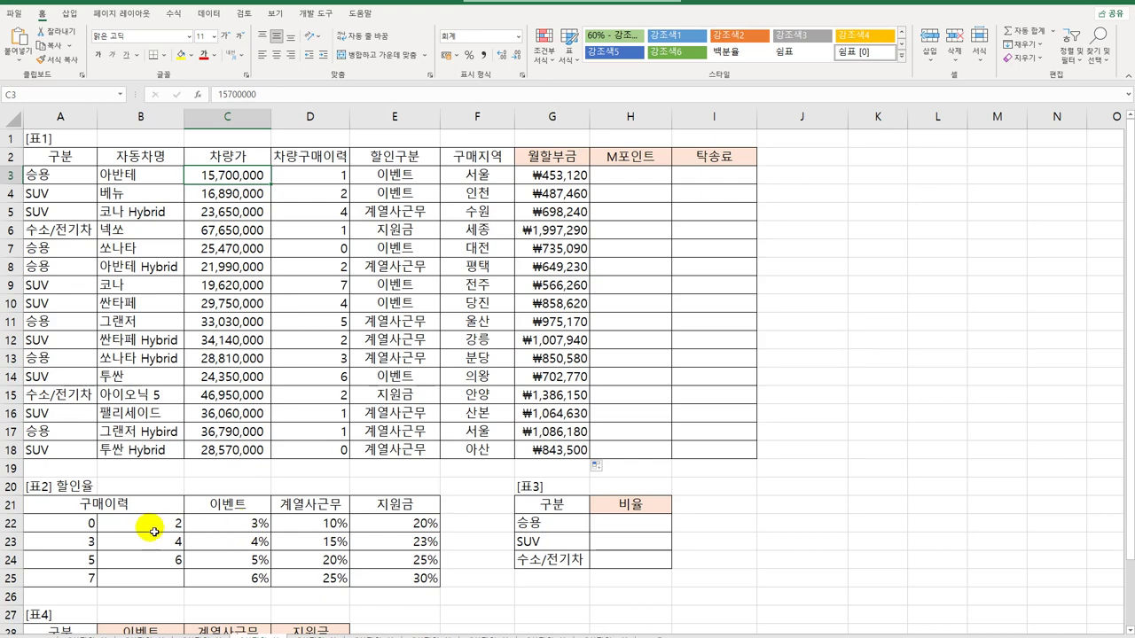
drag(71, 523, 73, 583)
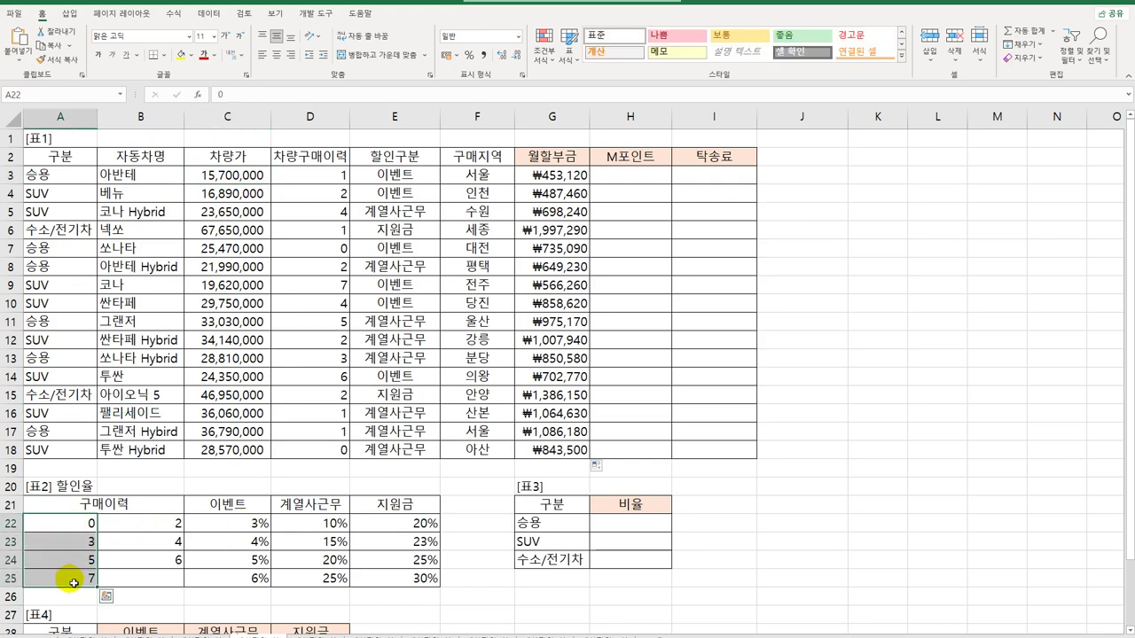
click(408, 177)
drag(232, 505, 244, 581)
drag(312, 504, 318, 573)
drag(401, 504, 388, 579)
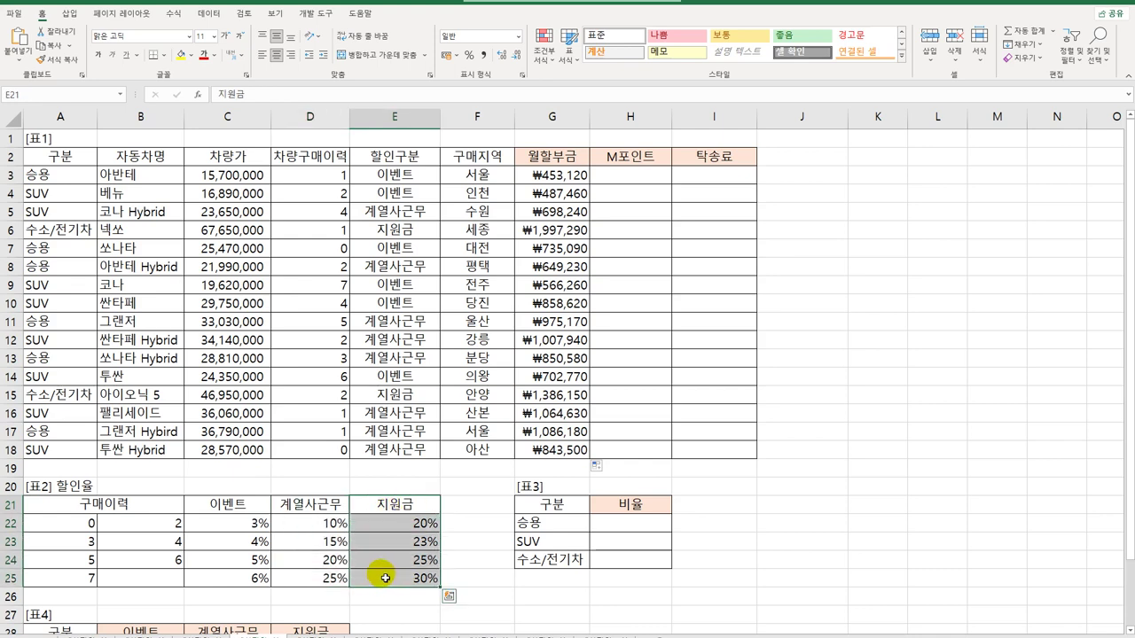
click(652, 184)
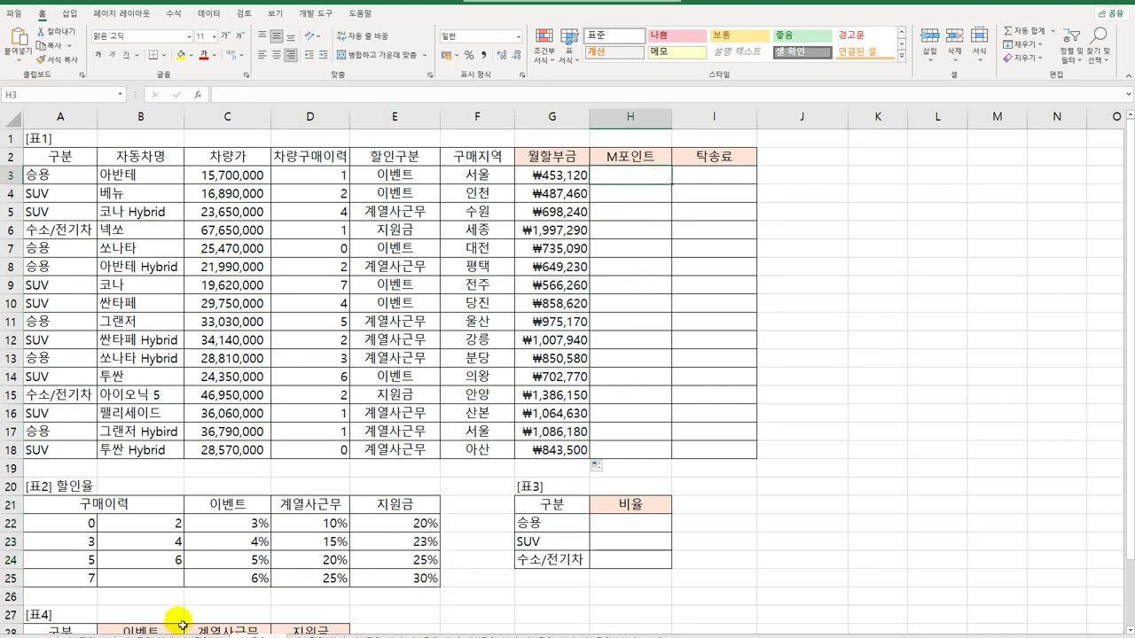
drag(83, 505, 398, 583)
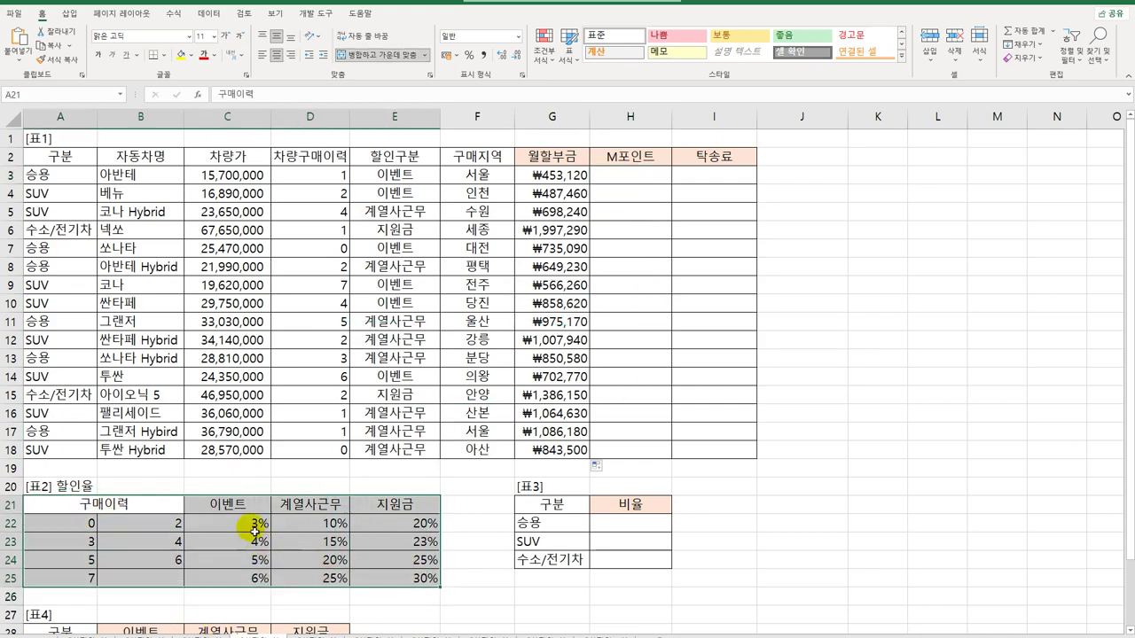
click(635, 178)
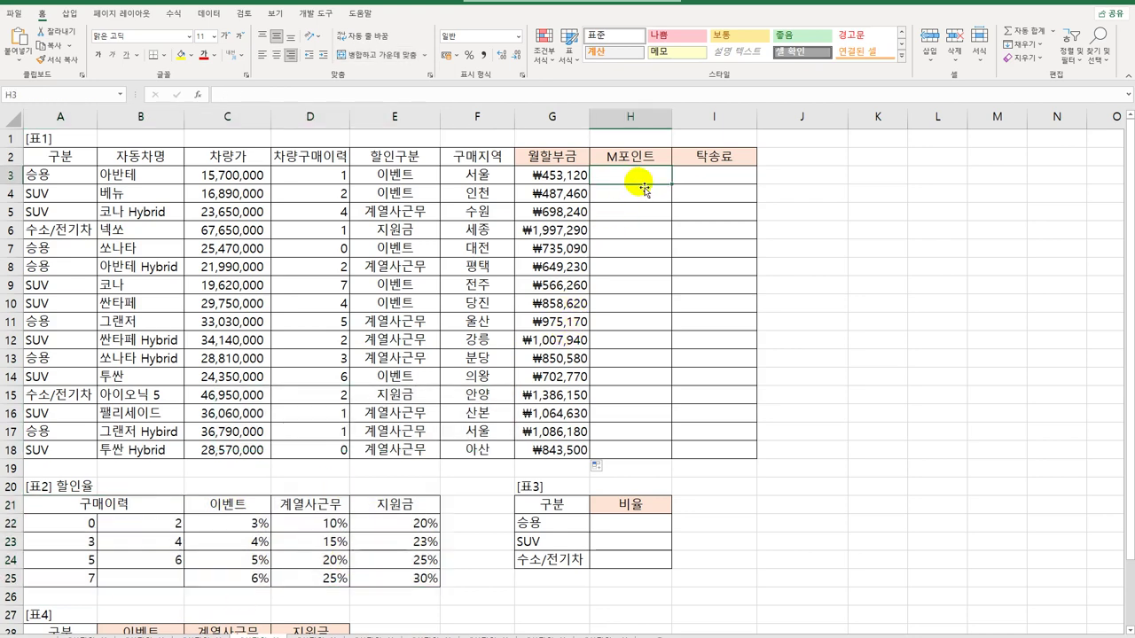
- Start a MATCH formula in H3 with E3 as the lookup value and the absolute header range $C$21:$E$21
text(=)
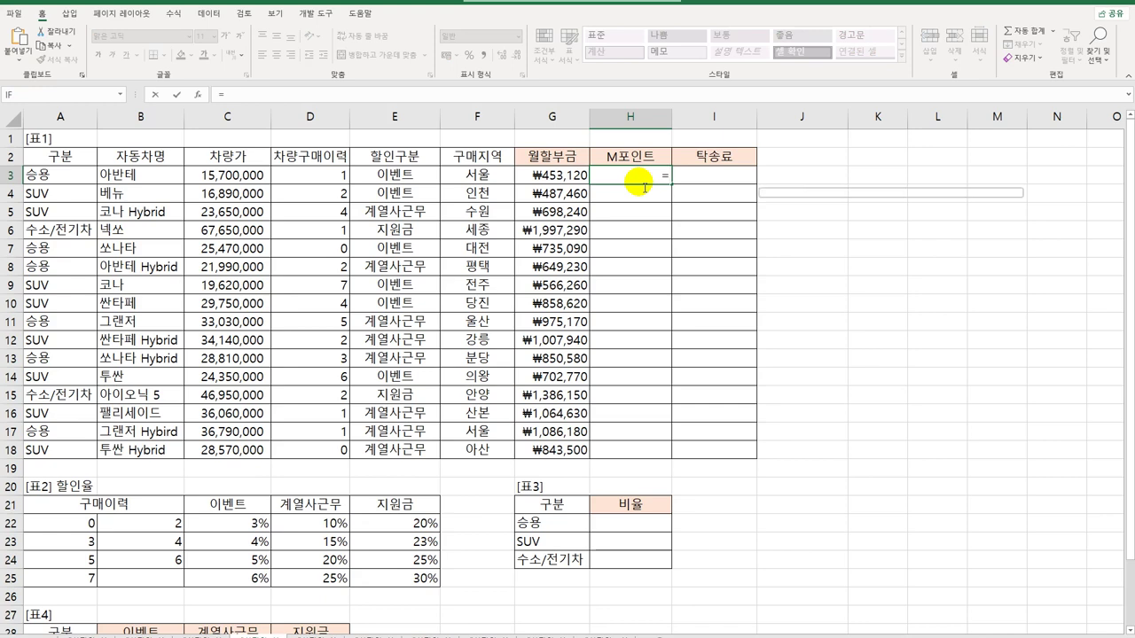
text(ma)
key(Tab)
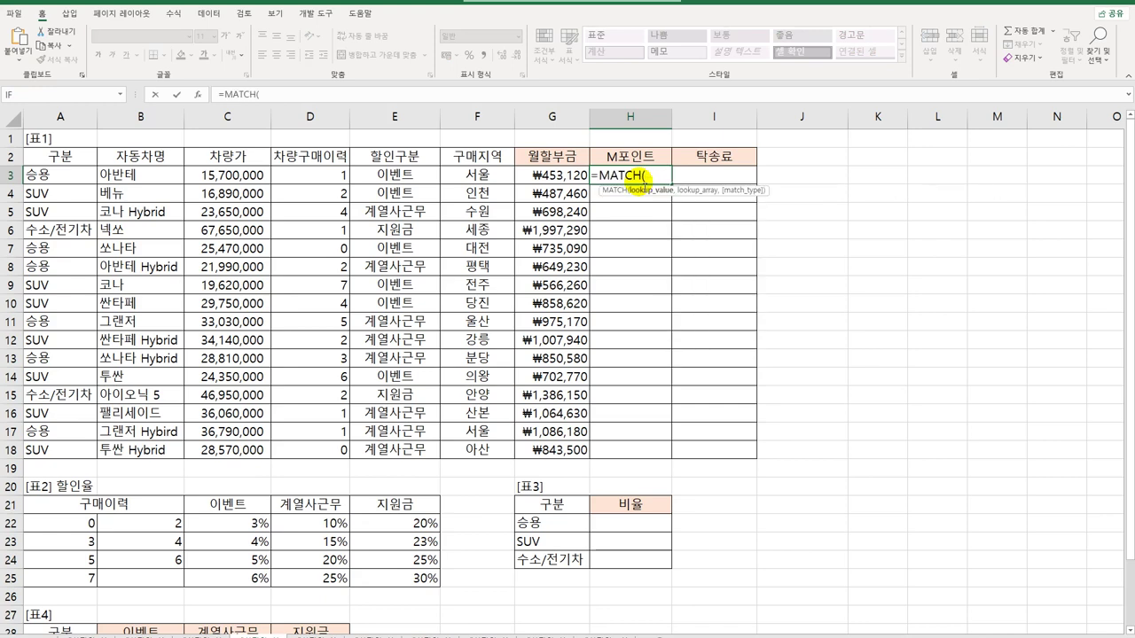
click(406, 174)
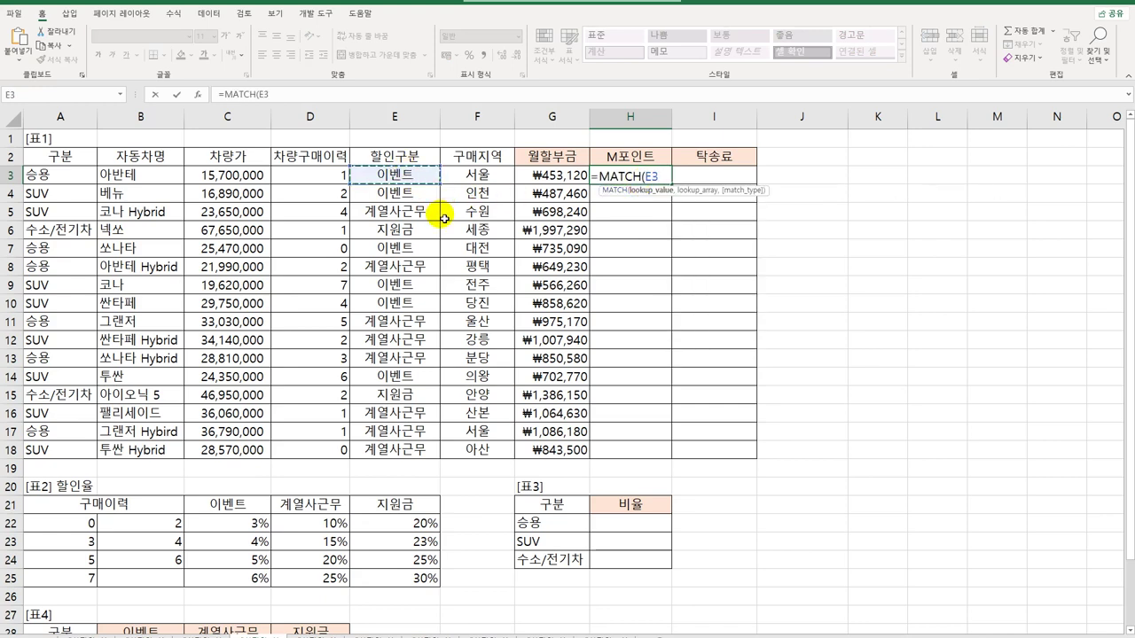
text(,)
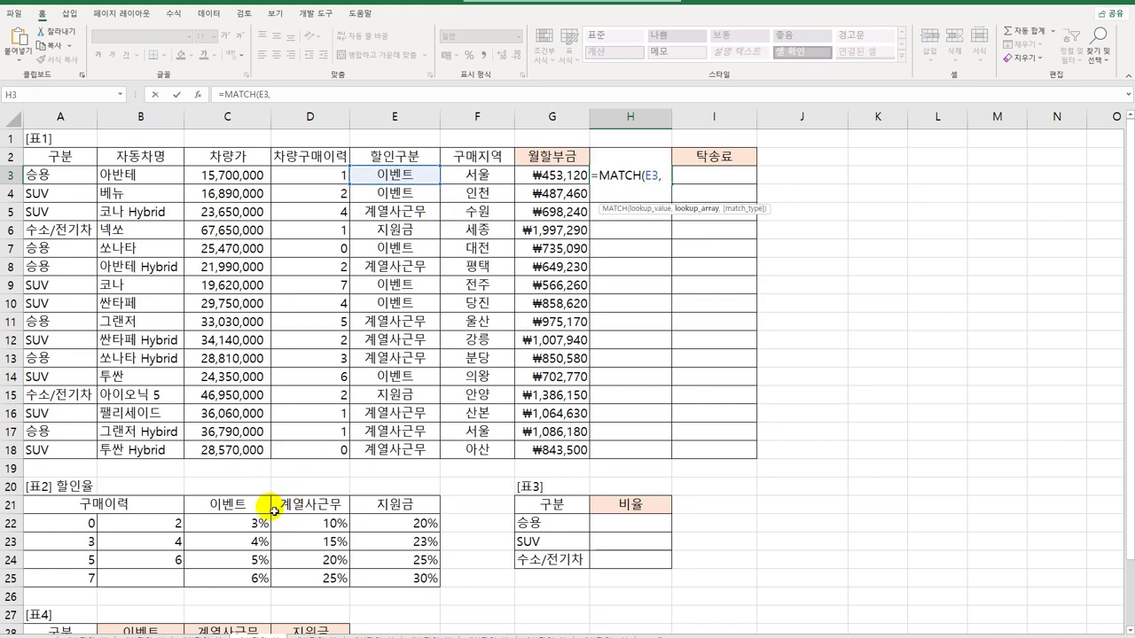
drag(263, 513, 371, 508)
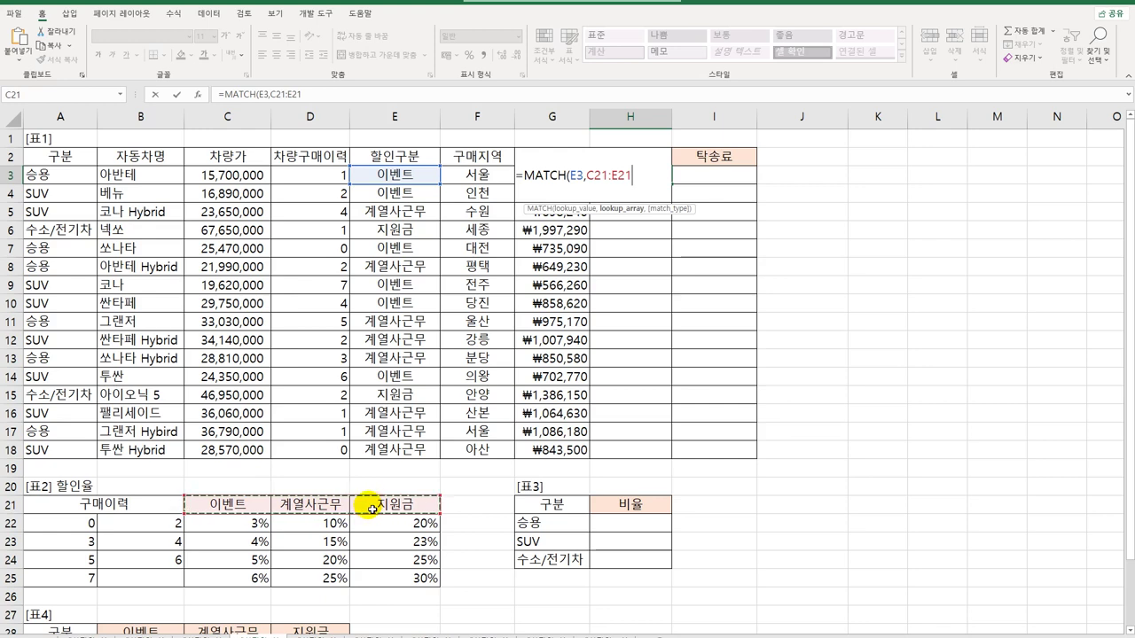
key(F4)
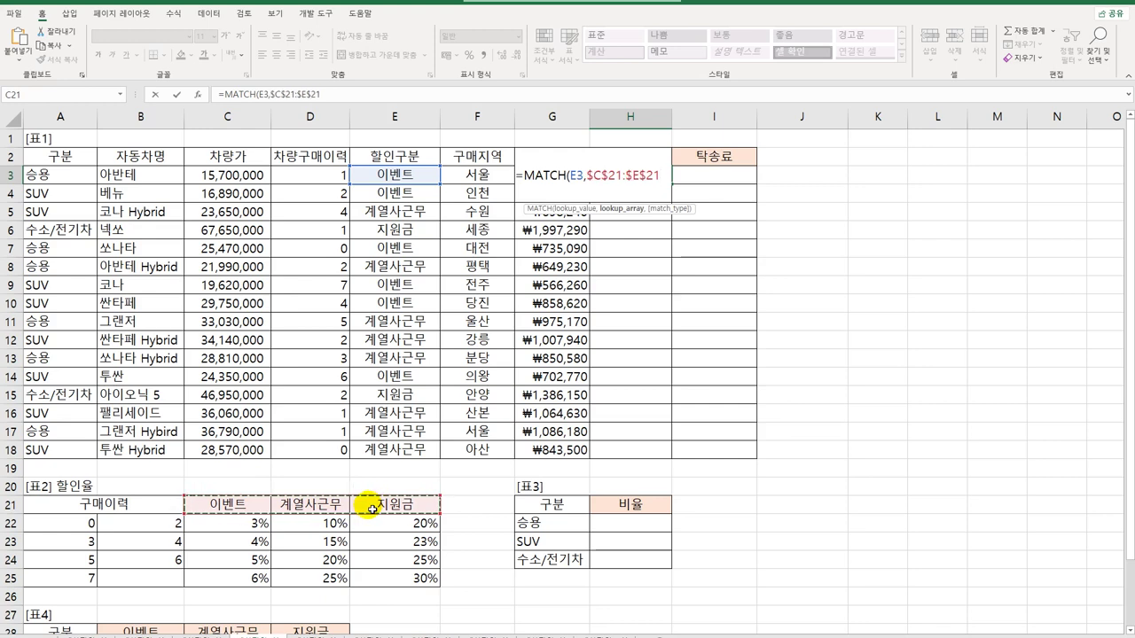
- Give the MATCH formula in H3 the exact match type 0 and complete it
text(,)
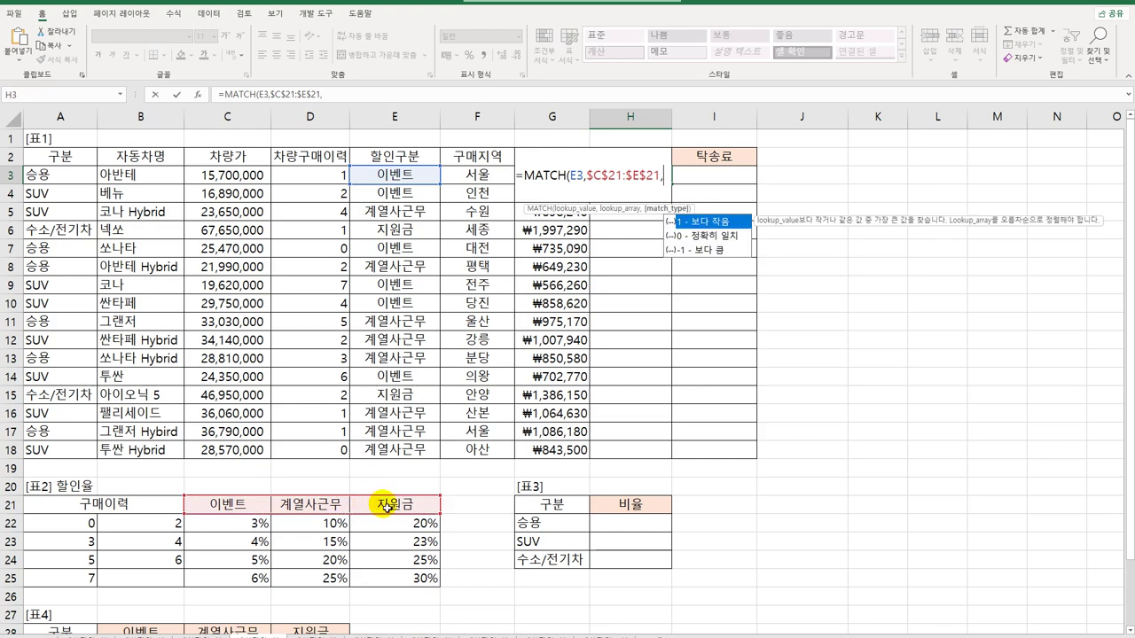
click(710, 237)
double_click(710, 238)
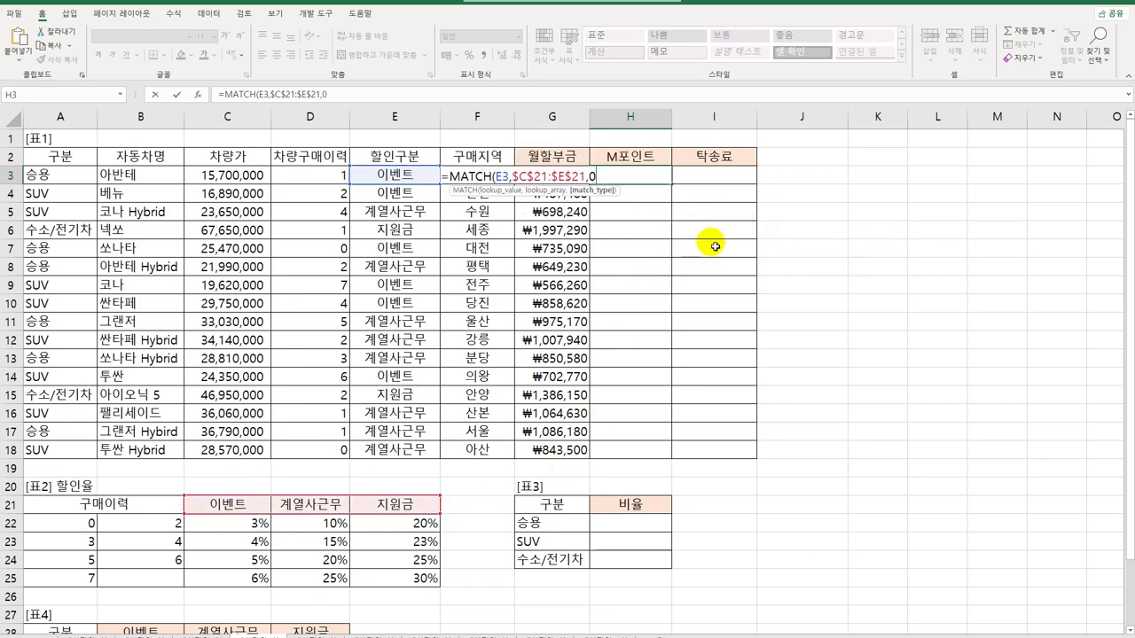
text())
key(Return)
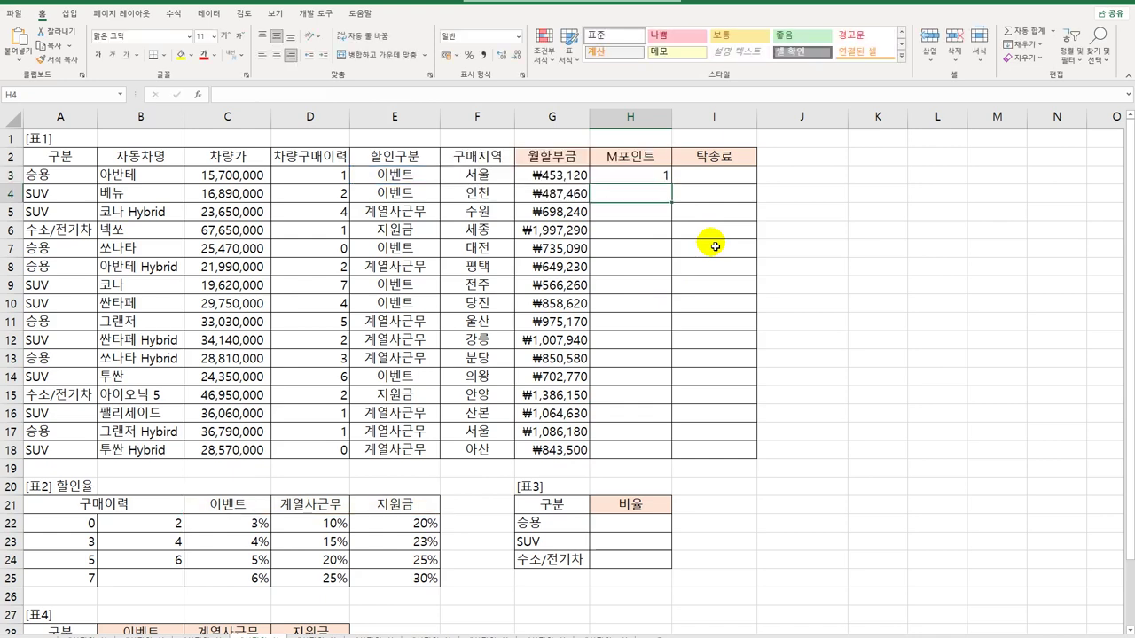
- Fill the MATCH formula from H3 down to H18 and compare its results with the discount headers in [표2]
click(399, 177)
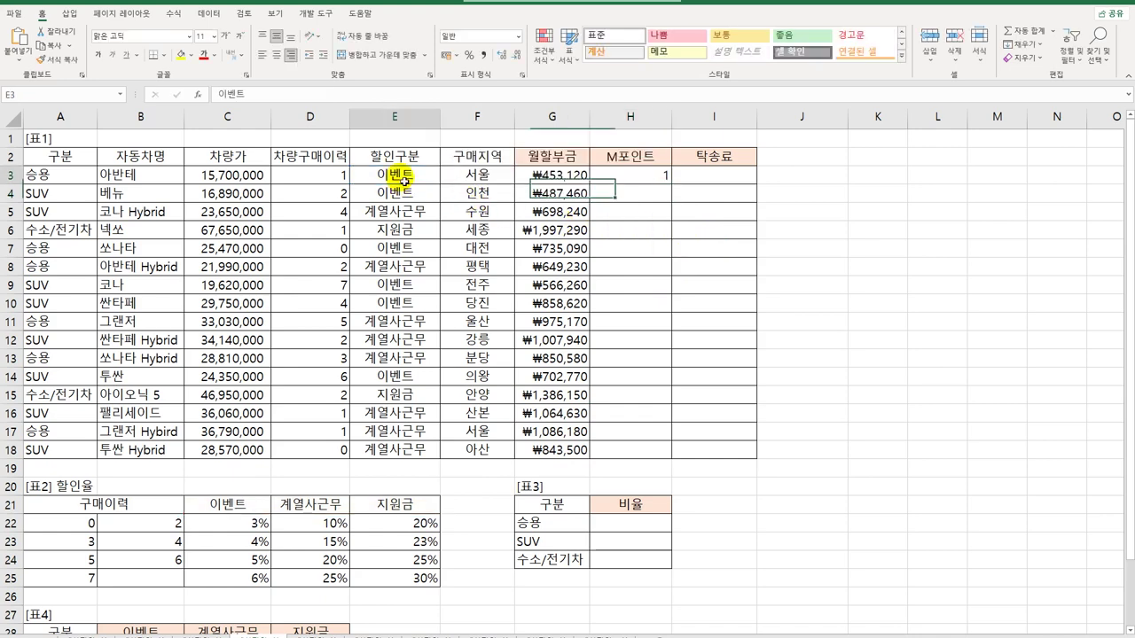
click(228, 506)
click(390, 213)
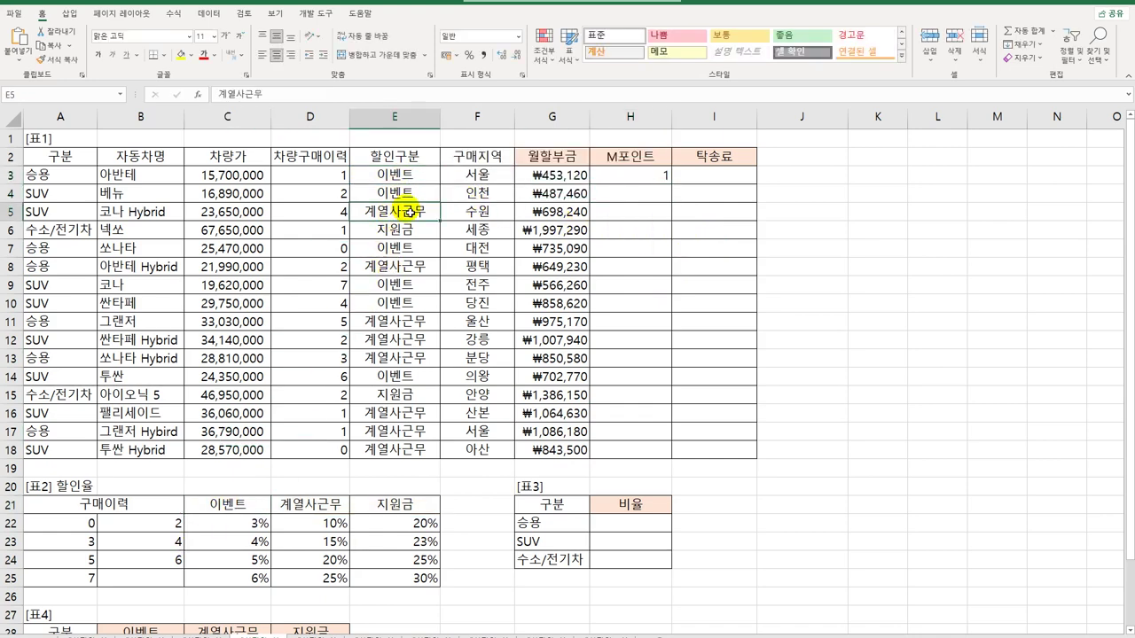
click(665, 180)
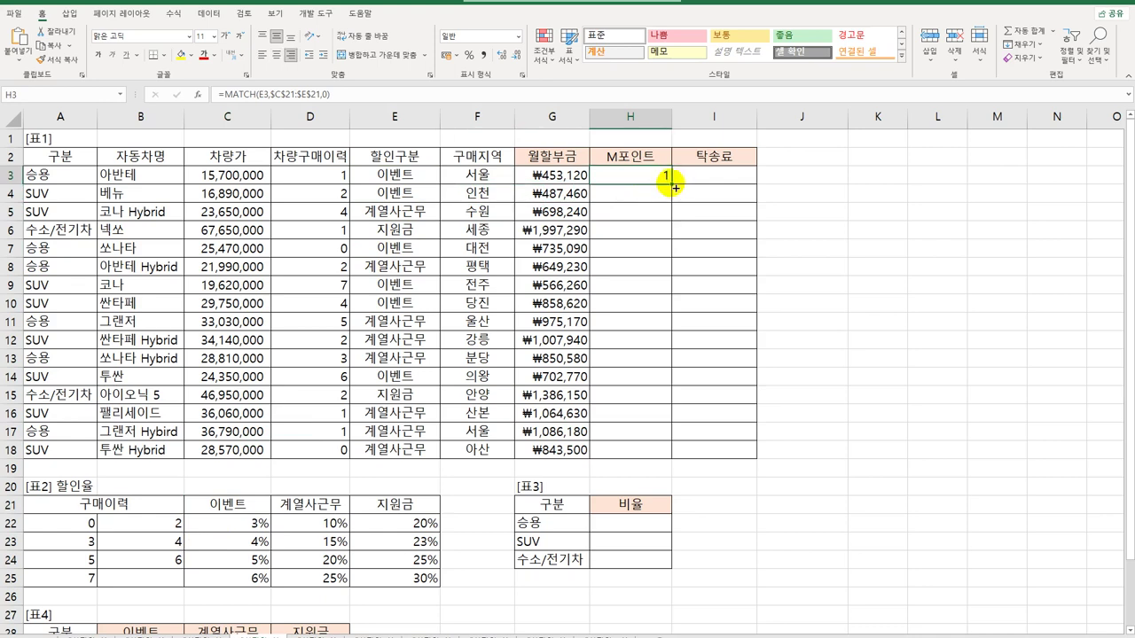
drag(676, 187, 668, 457)
click(406, 217)
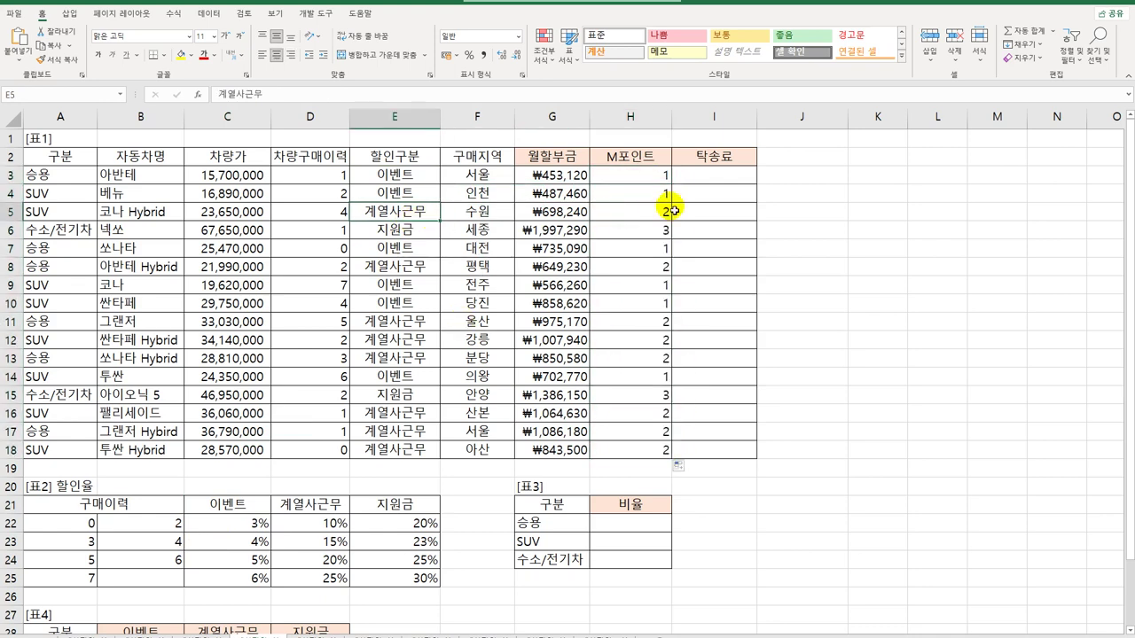
click(337, 510)
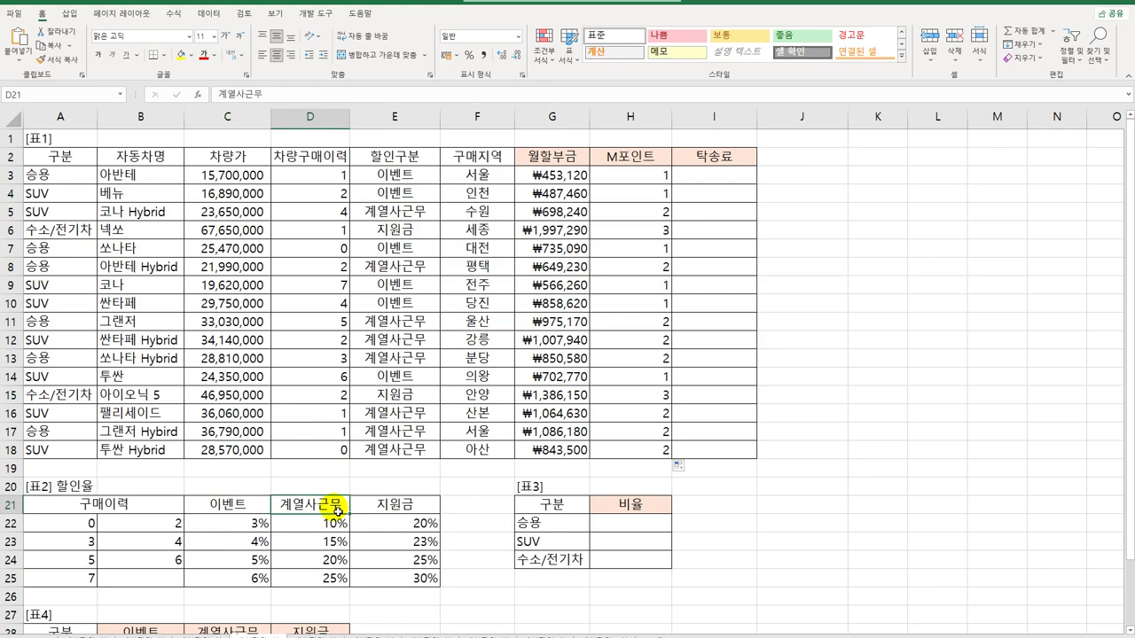
click(413, 232)
click(670, 232)
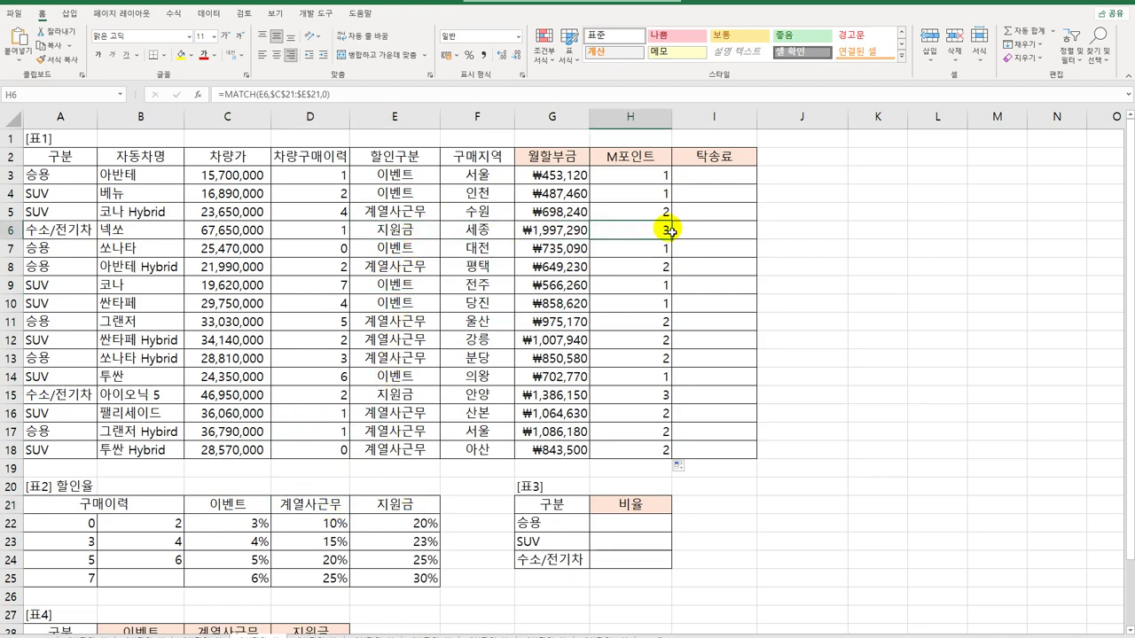
drag(226, 504, 384, 508)
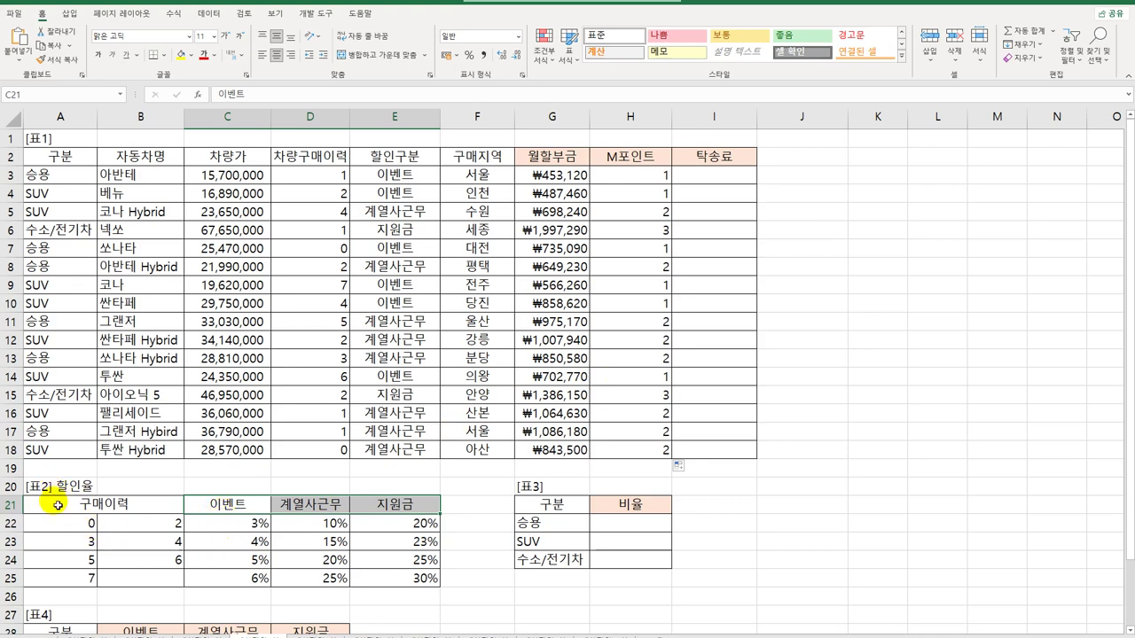
- Add +2 to the MATCH formula in H3 and fill it down to H18
drag(53, 507, 387, 577)
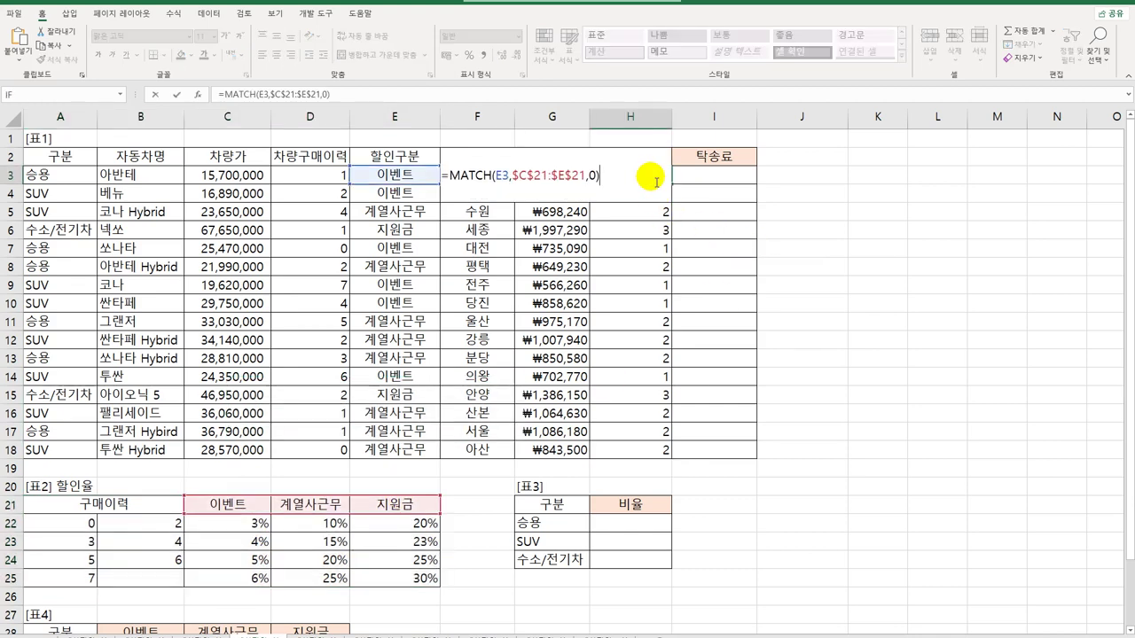
key(ctrl+Return)
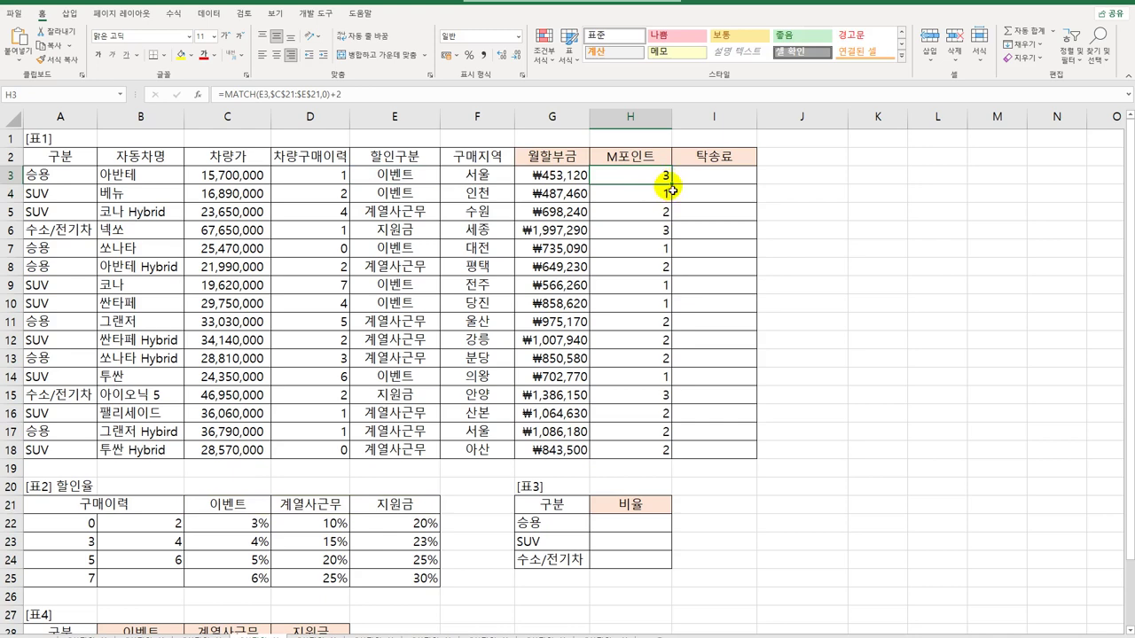
drag(674, 185, 663, 454)
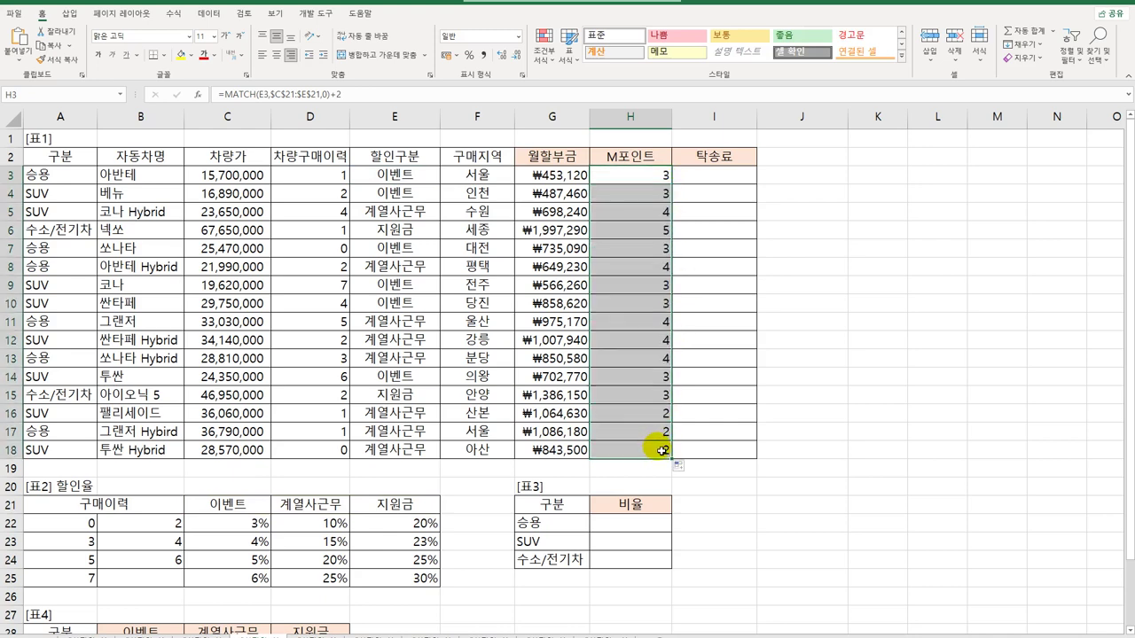
- Examine the 구매이력 starting values and the 이벤트, 계열사근무 and 지원금 rate columns in [표2]
click(85, 525)
drag(85, 525, 82, 579)
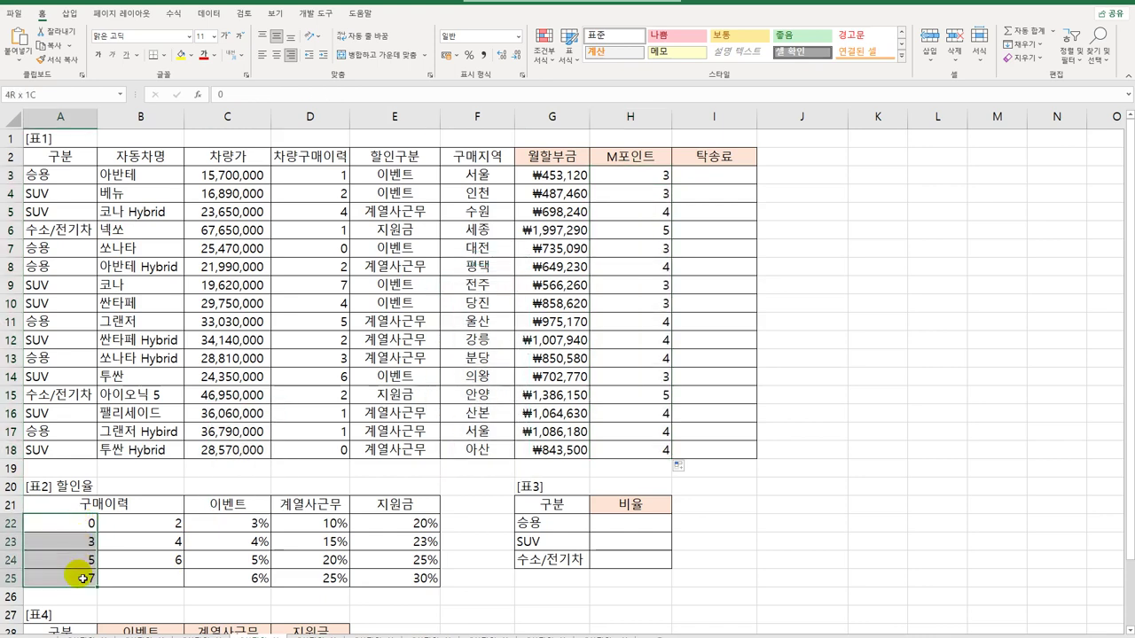
drag(235, 526, 229, 586)
drag(321, 525, 322, 582)
click(414, 523)
drag(414, 523, 413, 582)
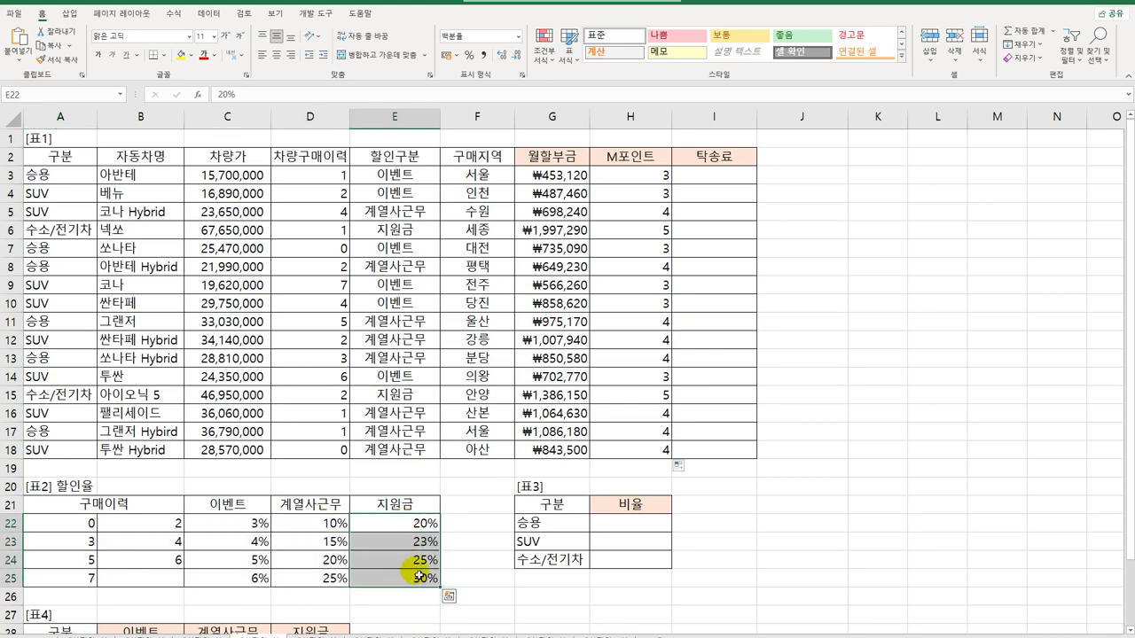
- Insert VLOOKUP before the MATCH expression in H3, with the purchase history D3 as its lookup value
click(665, 179)
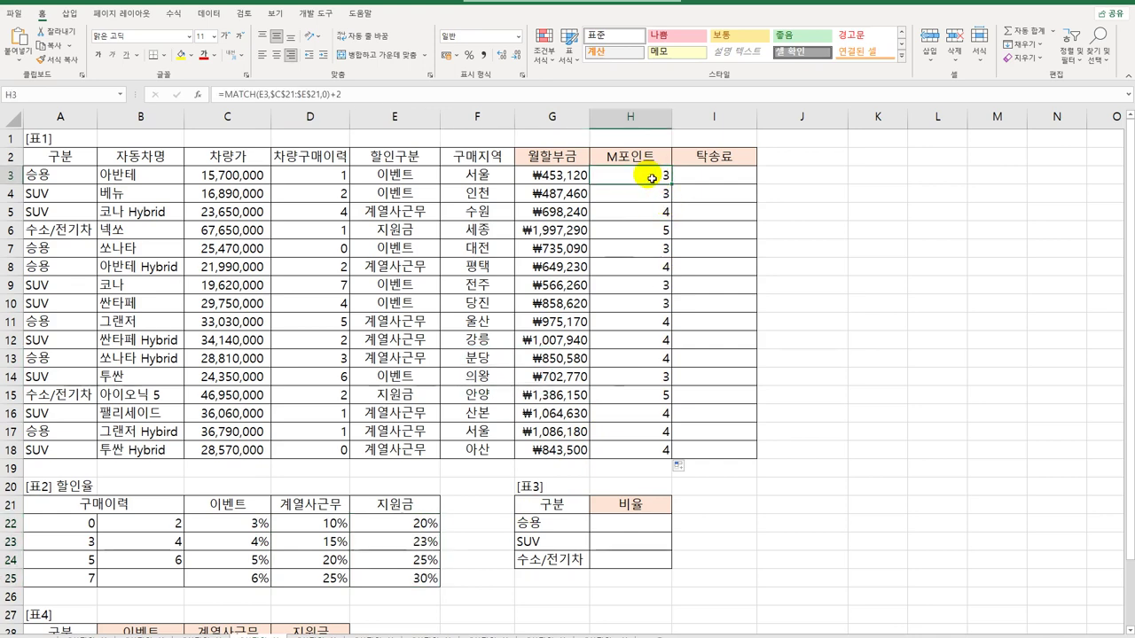
double_click(662, 179)
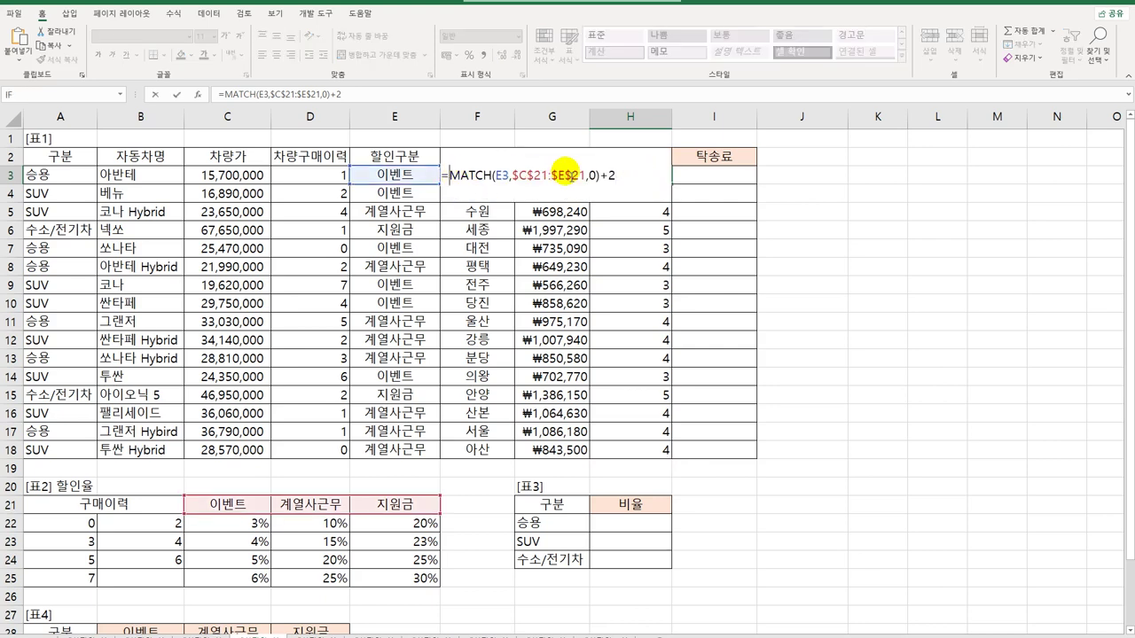
text(VLOOKUP()
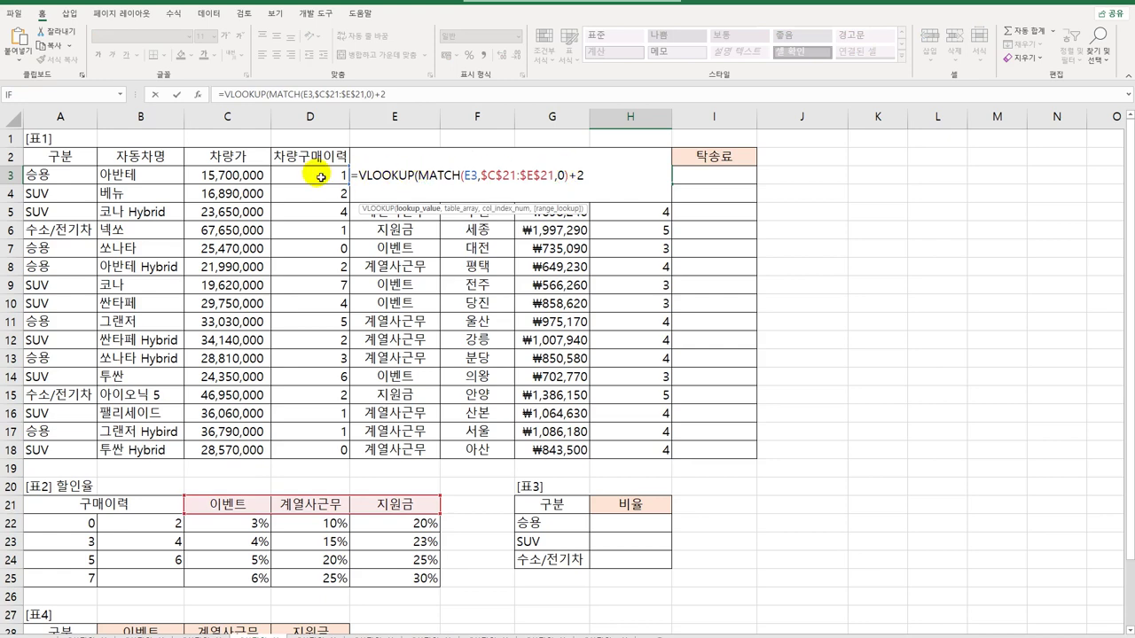
click(306, 180)
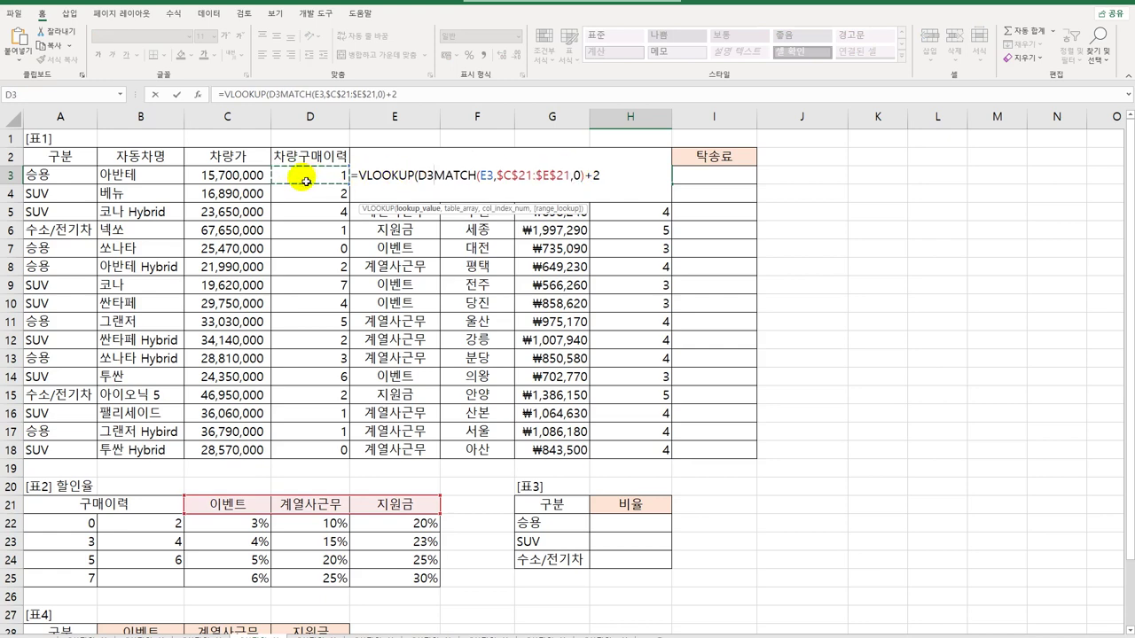
text(,)
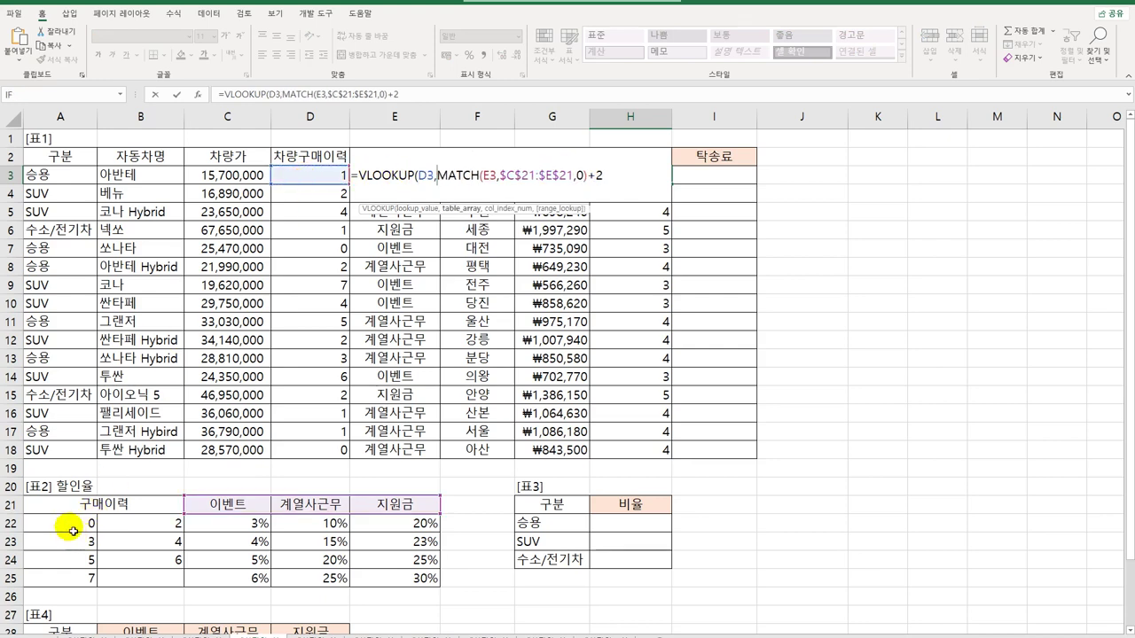
- Give the VLOOKUP in H3 the [표2] range A22:E25 as its table array
click(73, 531)
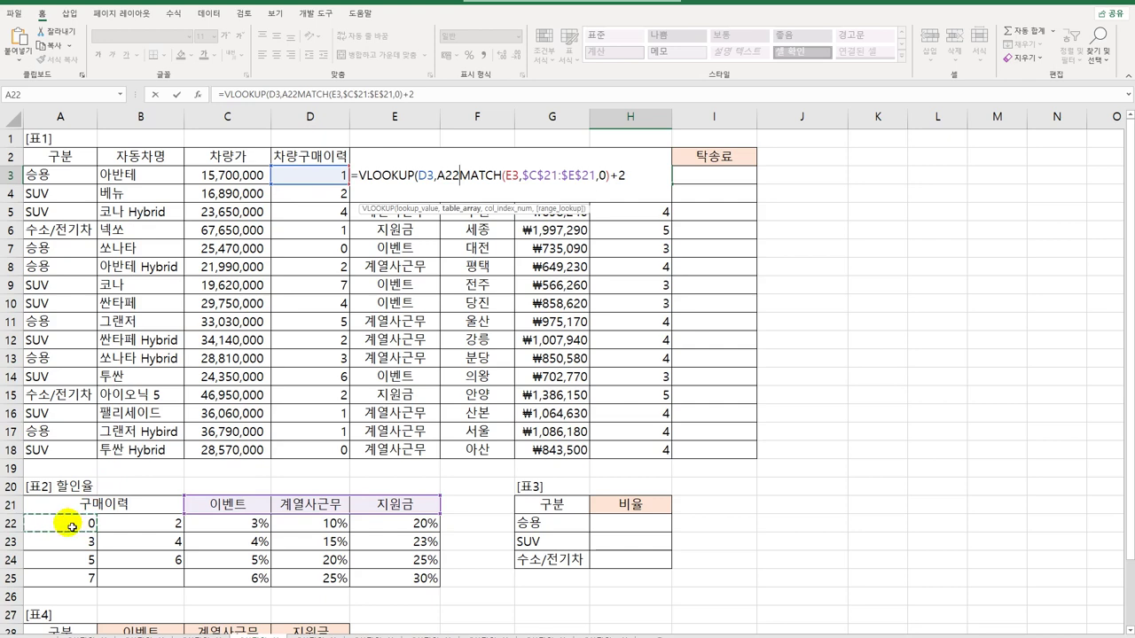
drag(72, 527, 391, 581)
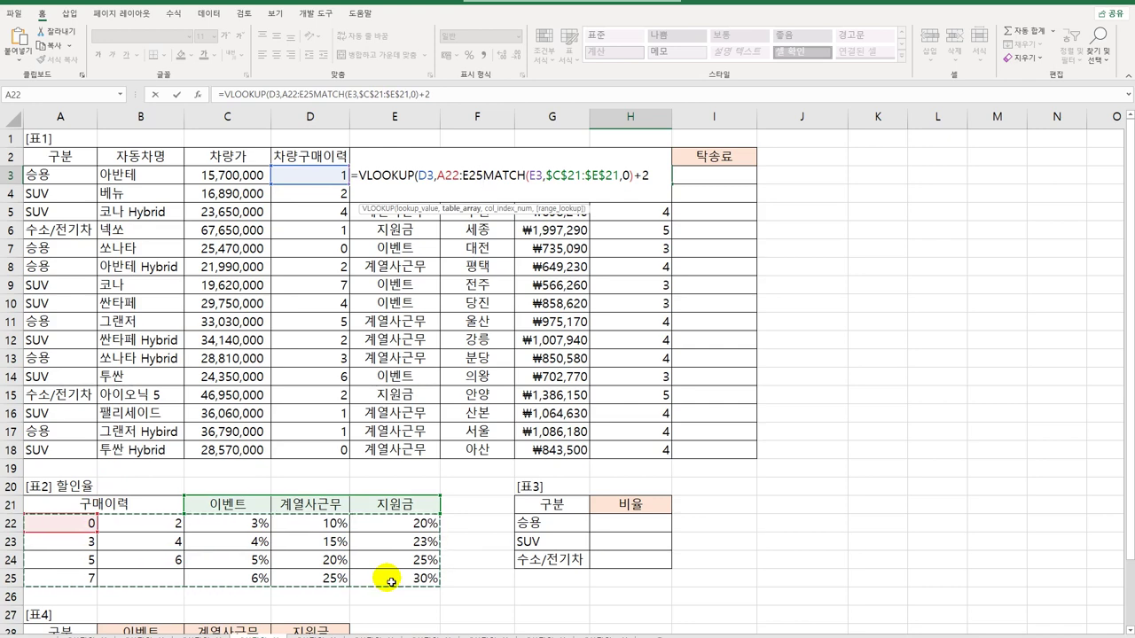
key(F5)
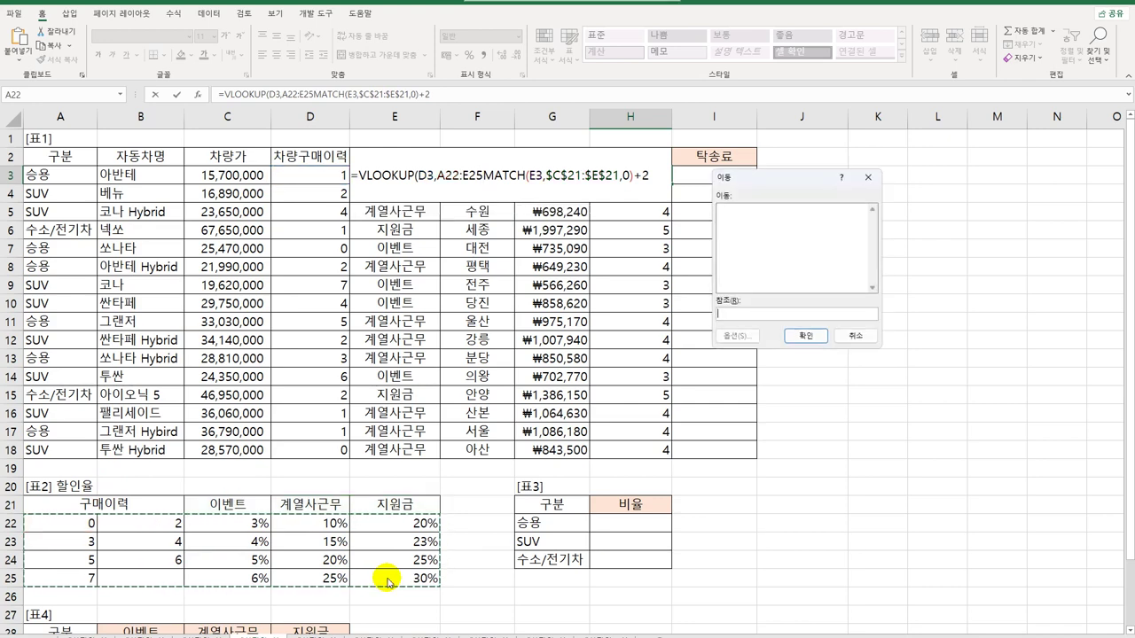
click(850, 337)
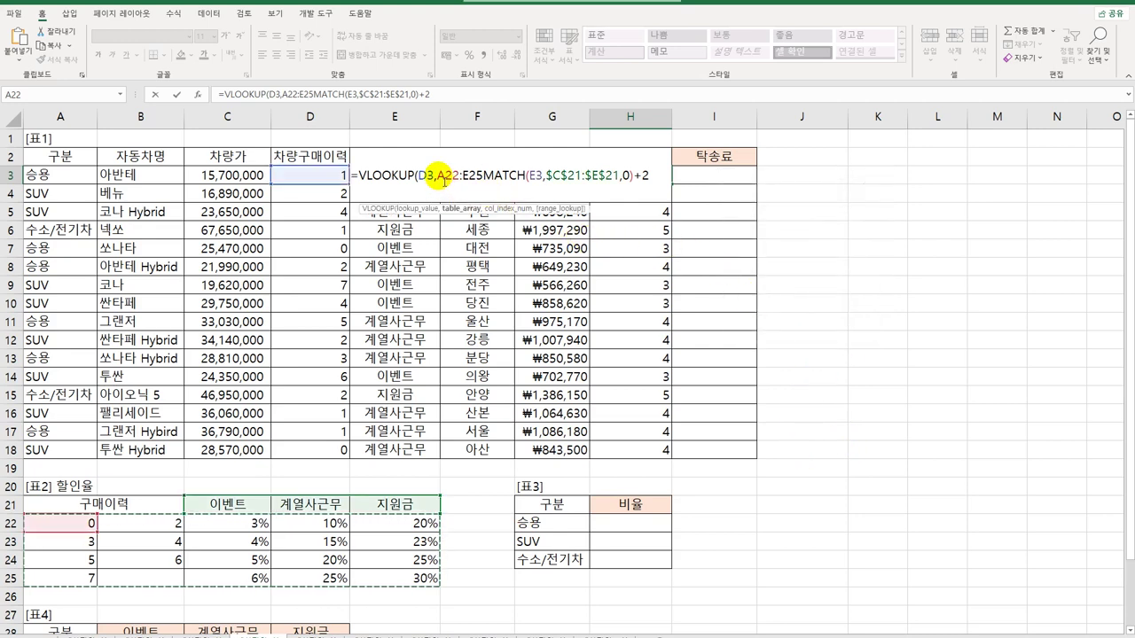
- Change the VLOOKUP table range to A$22:E25 and separate it with a comma from the MATCH column index
drag(444, 182, 485, 185)
key(F4)
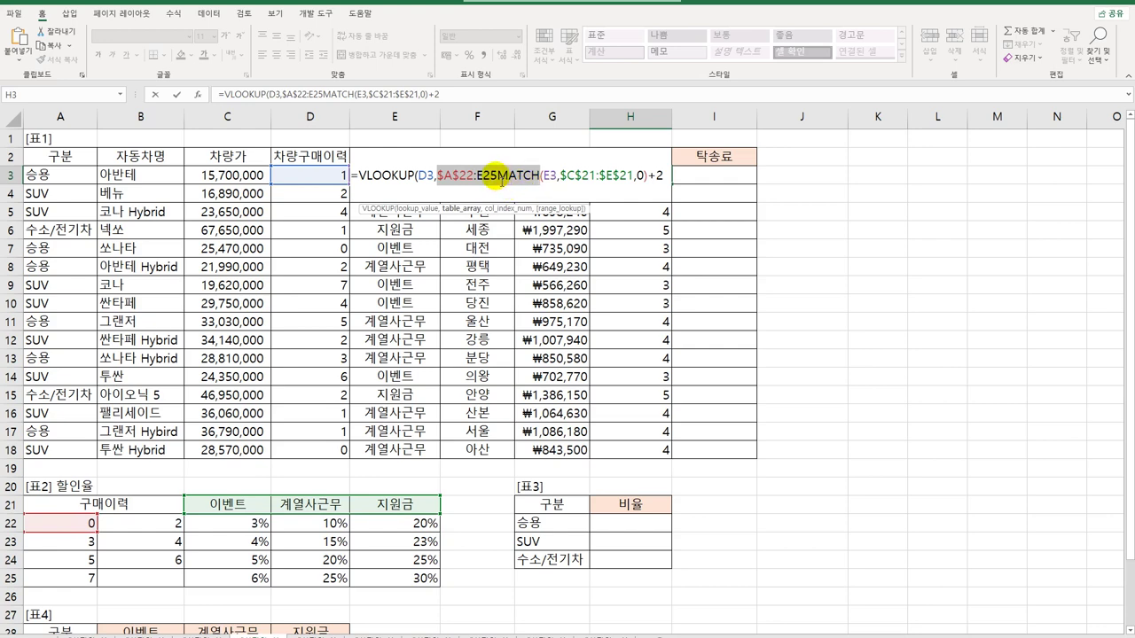
click(485, 181)
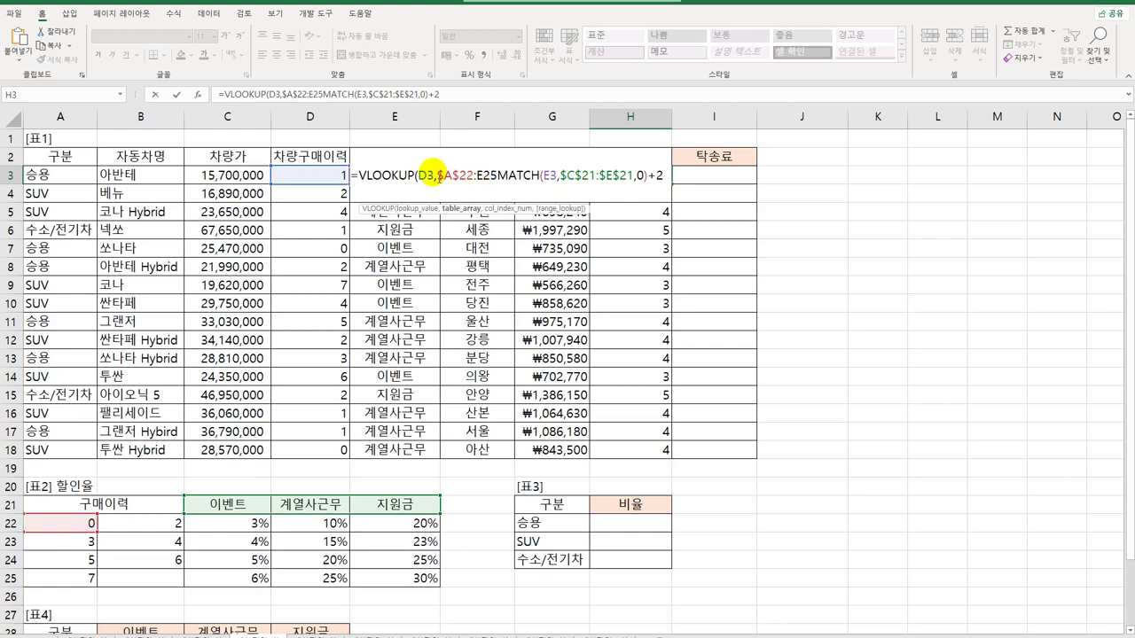
drag(436, 181, 478, 183)
key(F4)
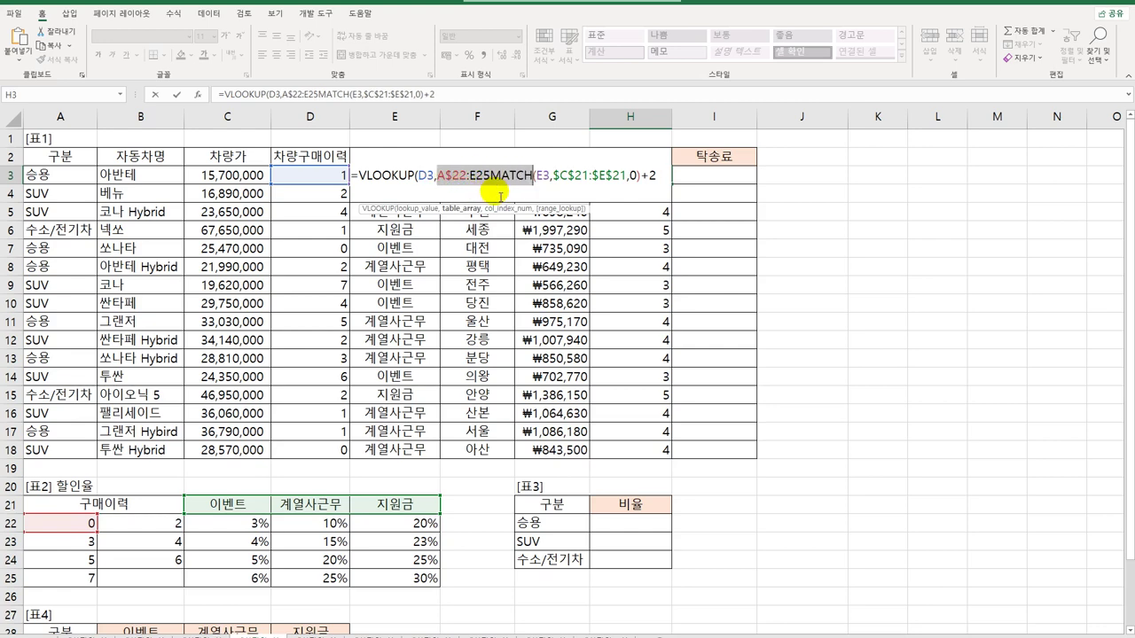
click(490, 178)
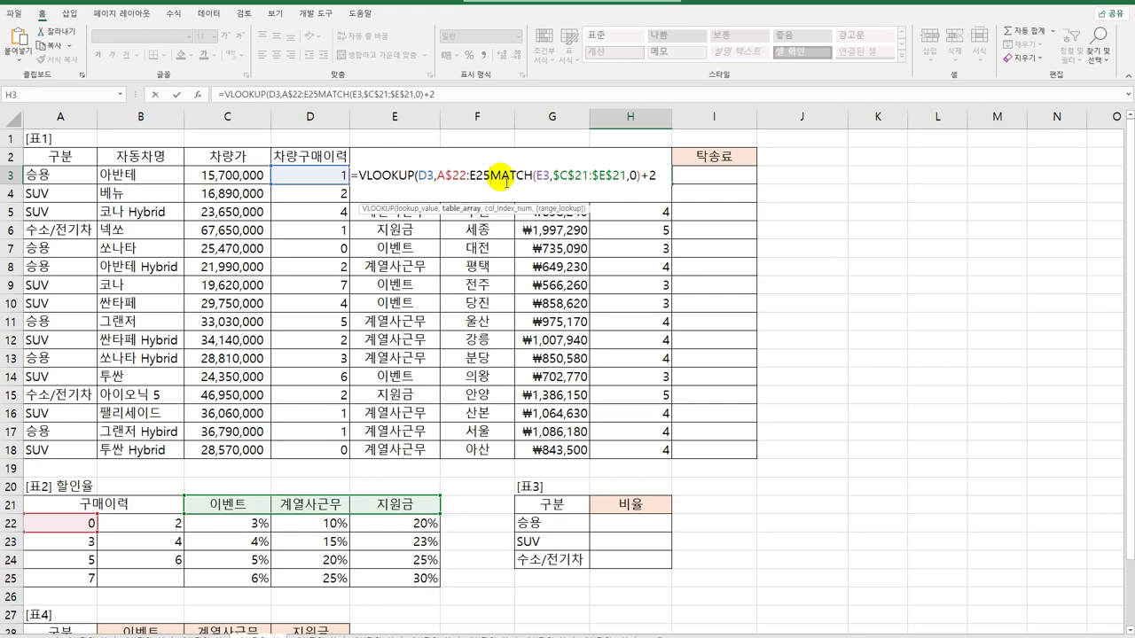
text(,)
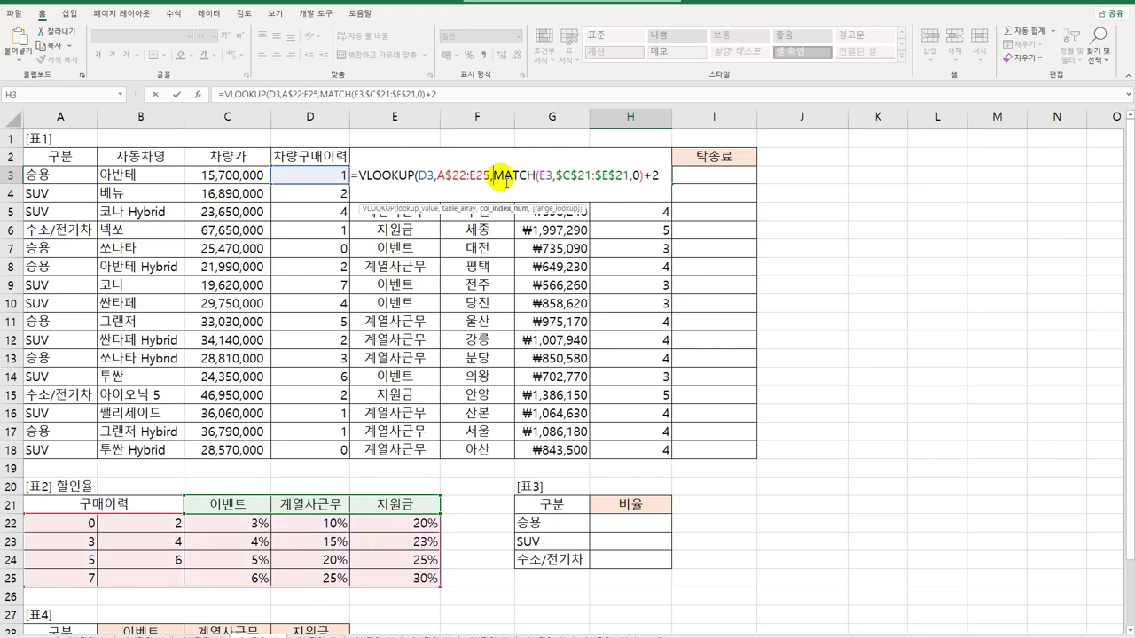
- Make the VLOOKUP table range in H3 fully absolute as $A$22:$E$25
click(446, 180)
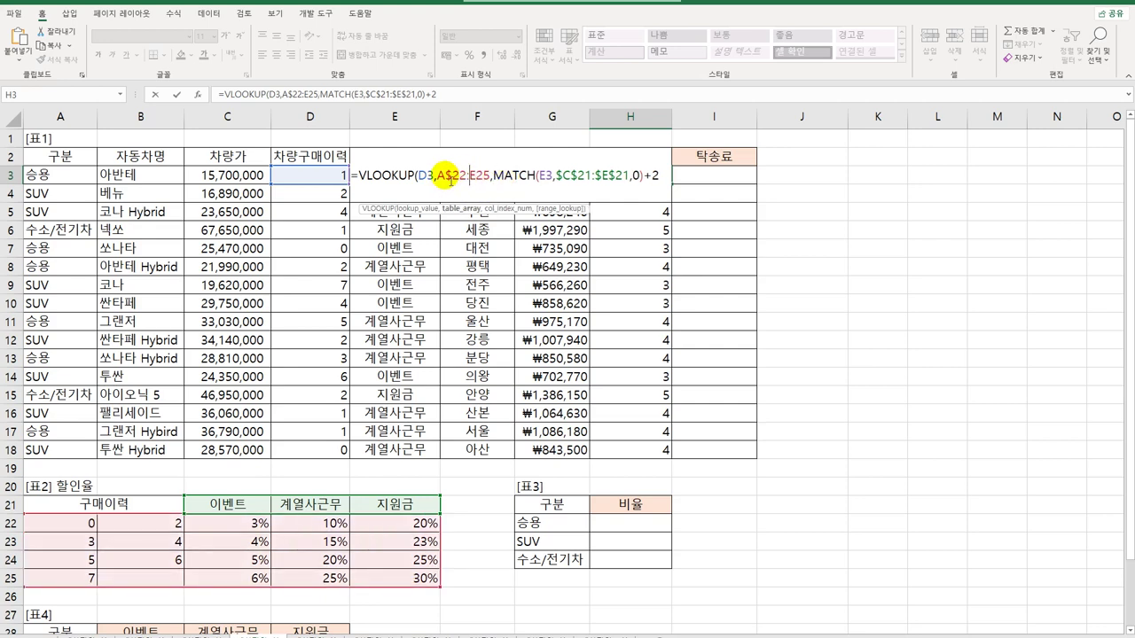
key(BackSpace)
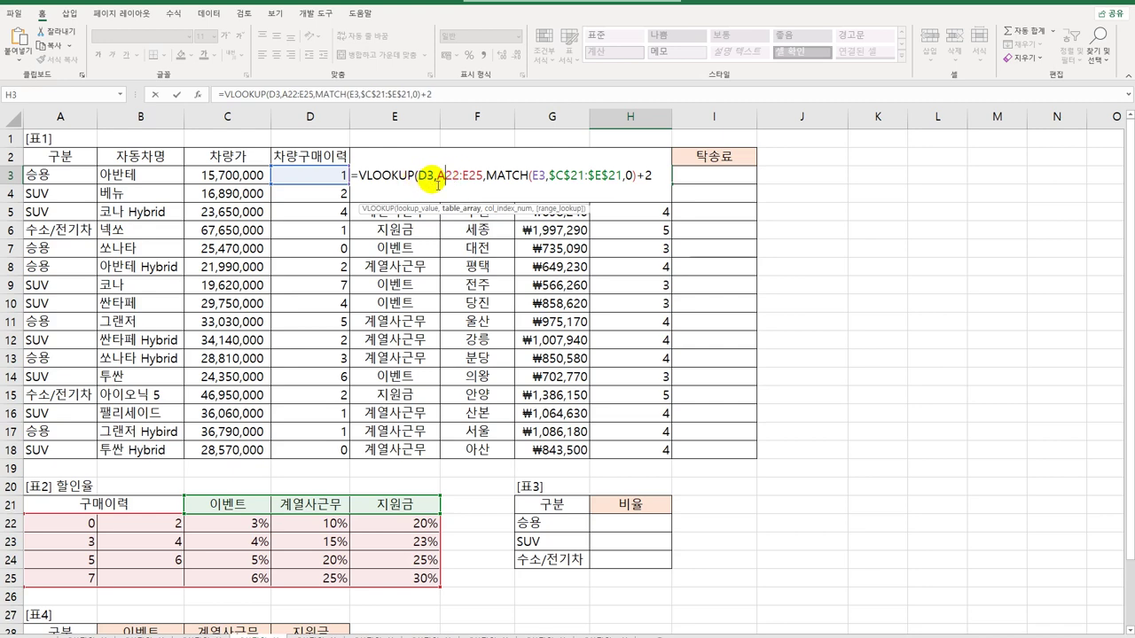
drag(437, 180, 486, 188)
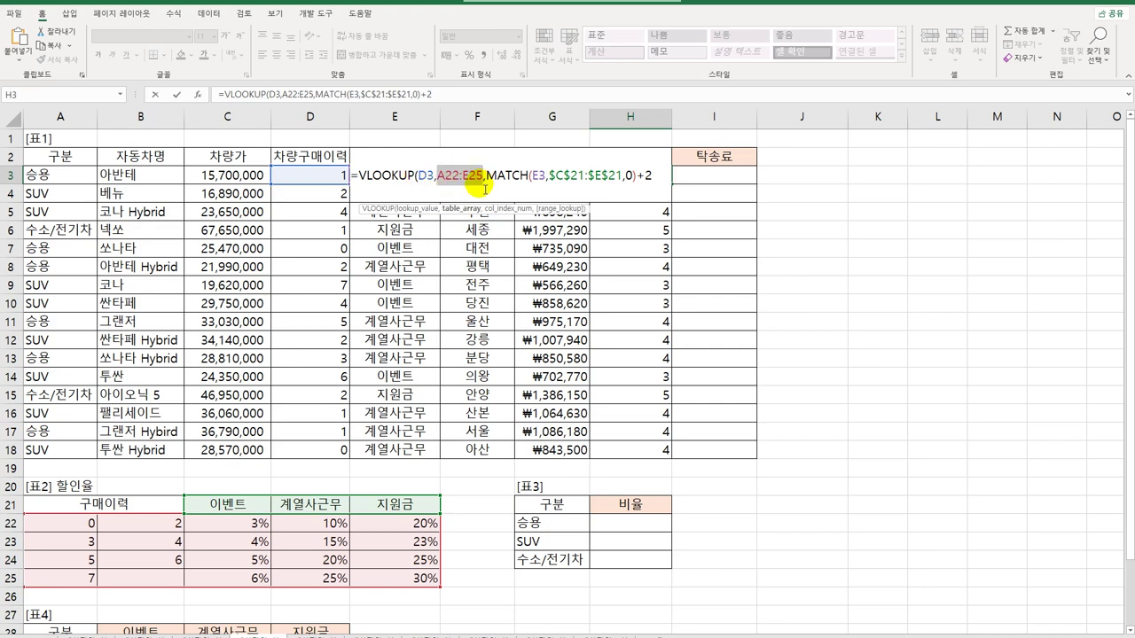
key(F4)
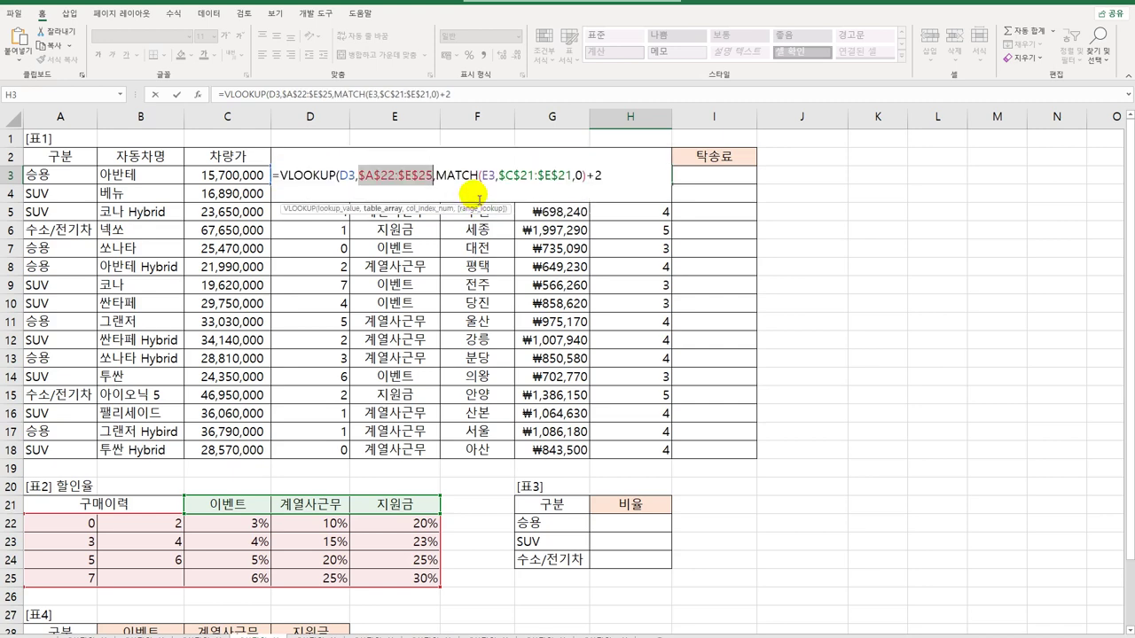
click(438, 182)
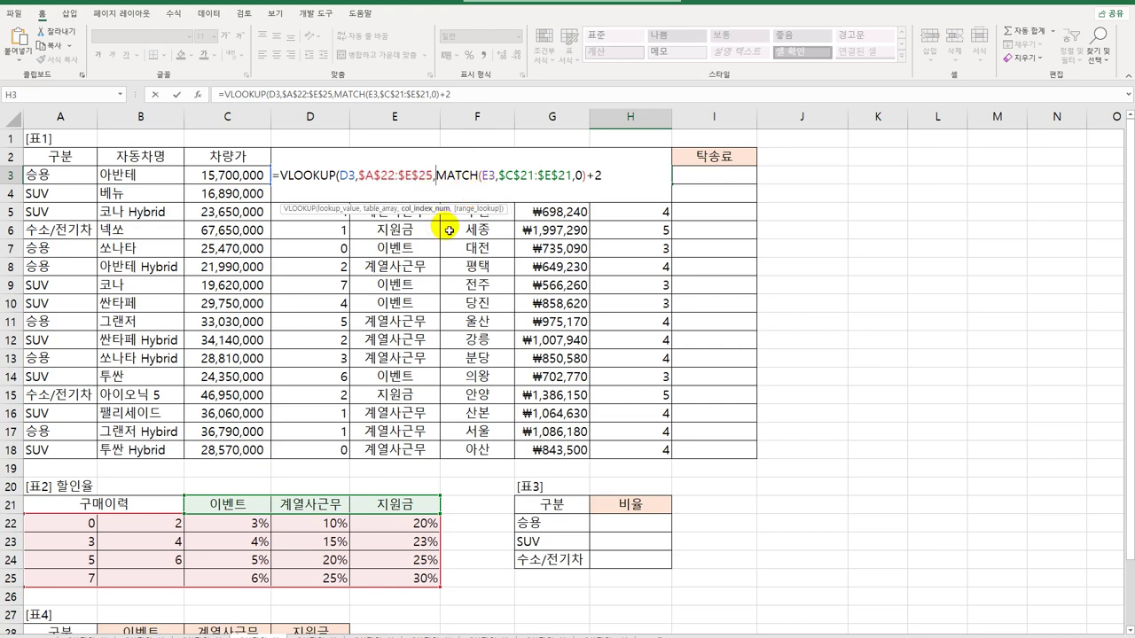
- Close the VLOOKUP in H3, multiply it by the car price C3, and fill the formula down to H18
click(605, 176)
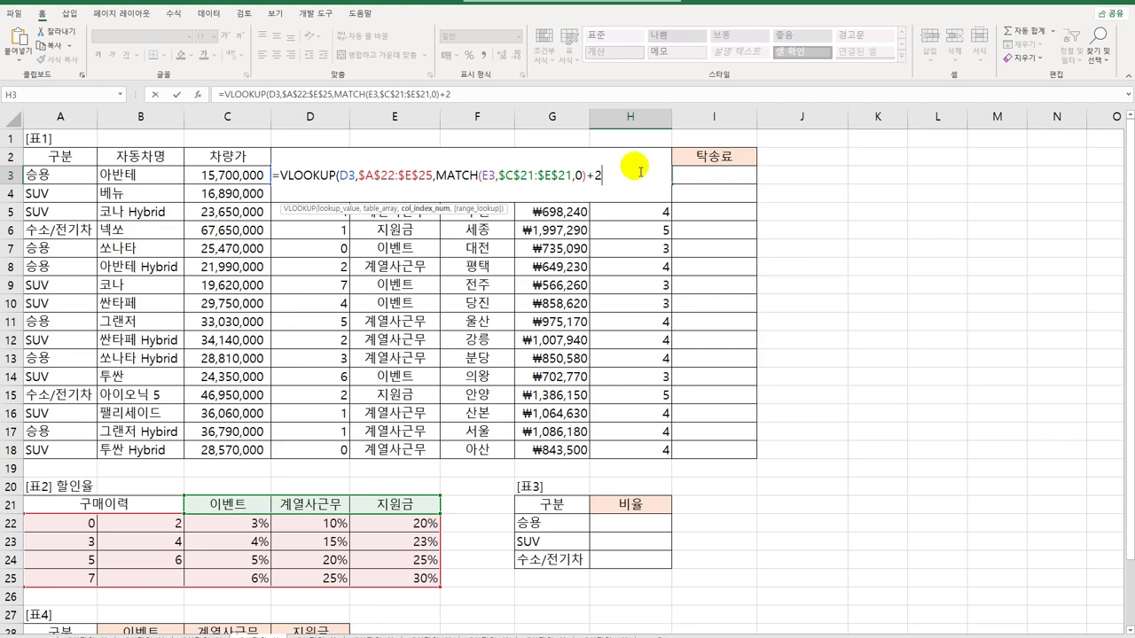
text()*)
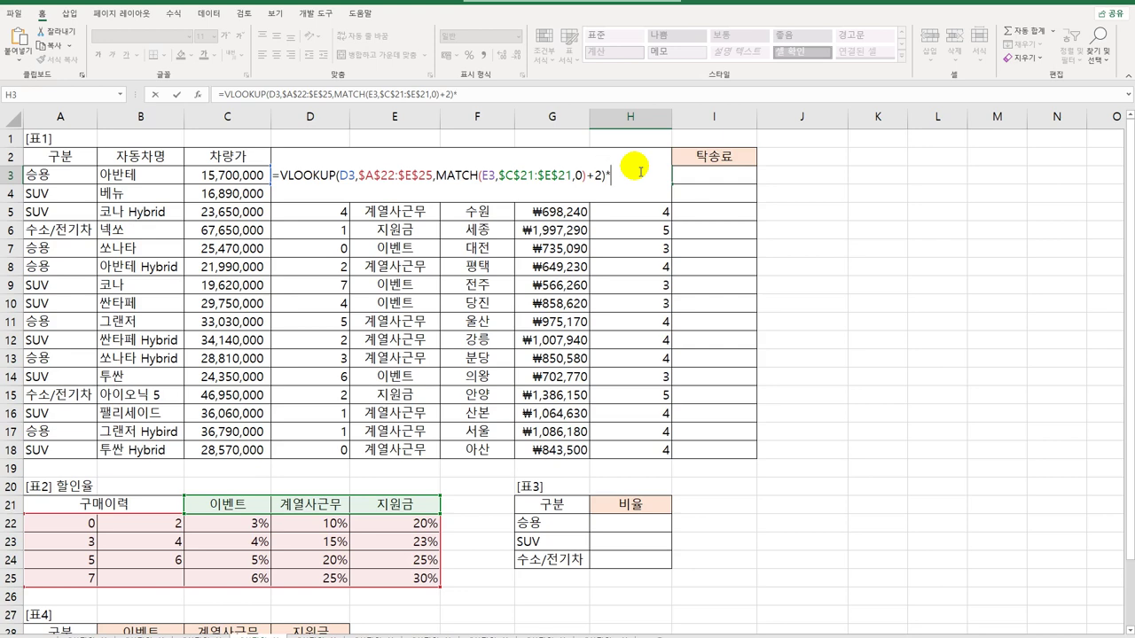
click(210, 175)
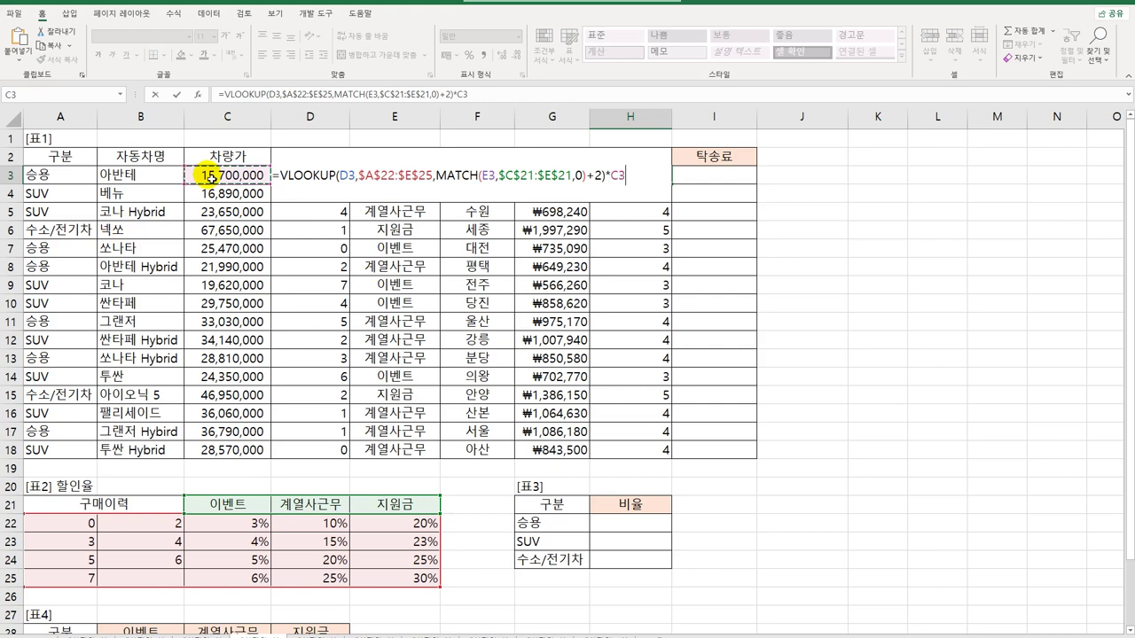
key(Return)
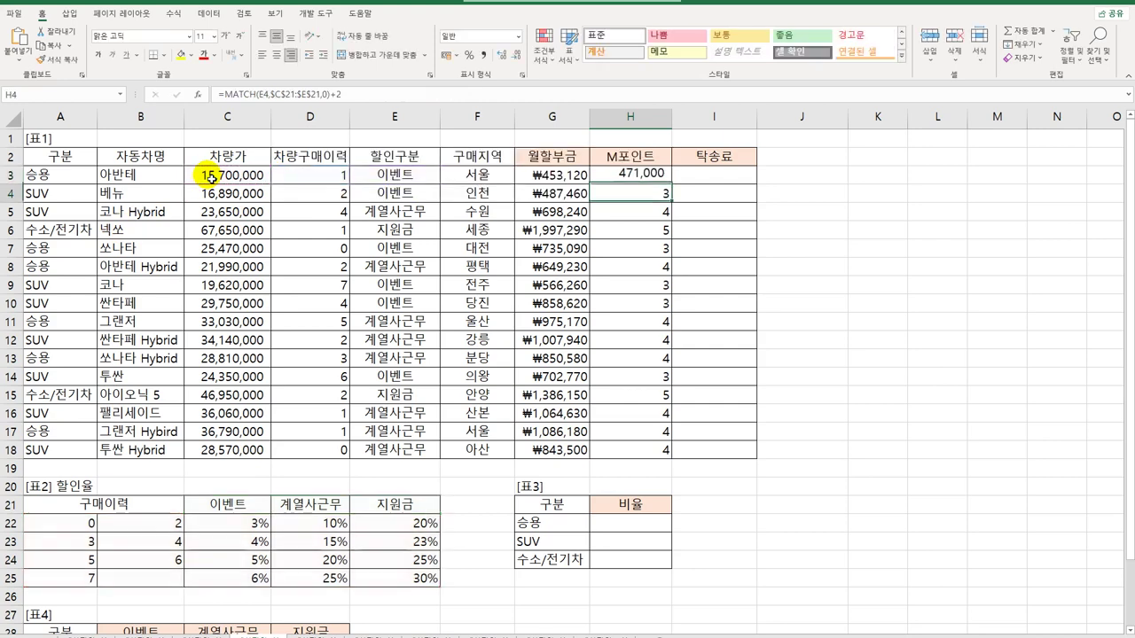
click(653, 178)
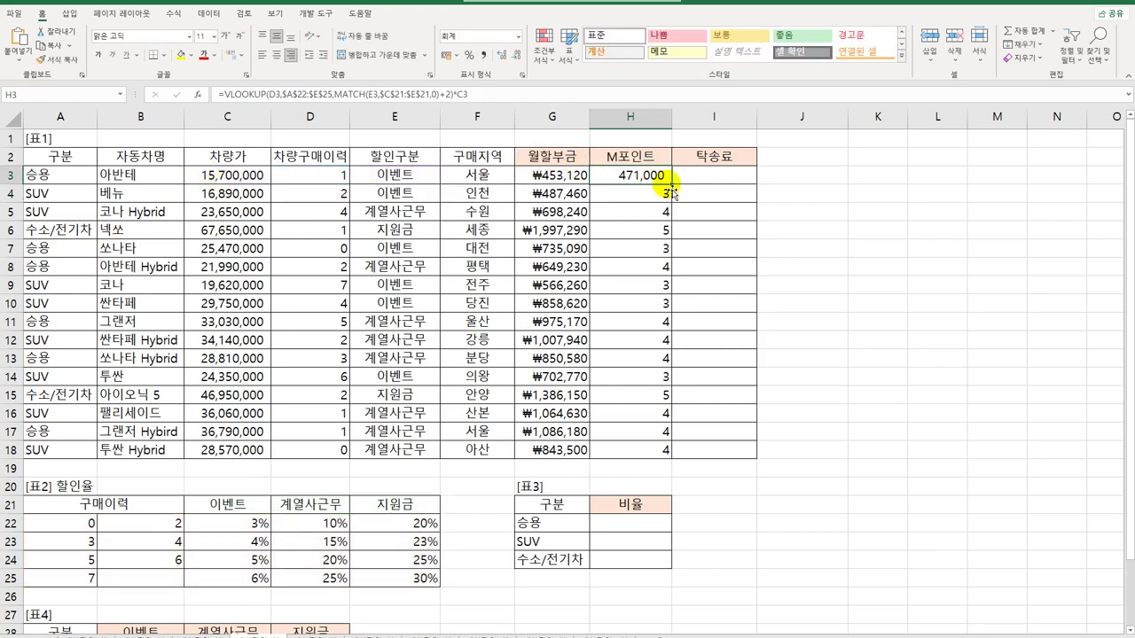
drag(674, 187, 663, 464)
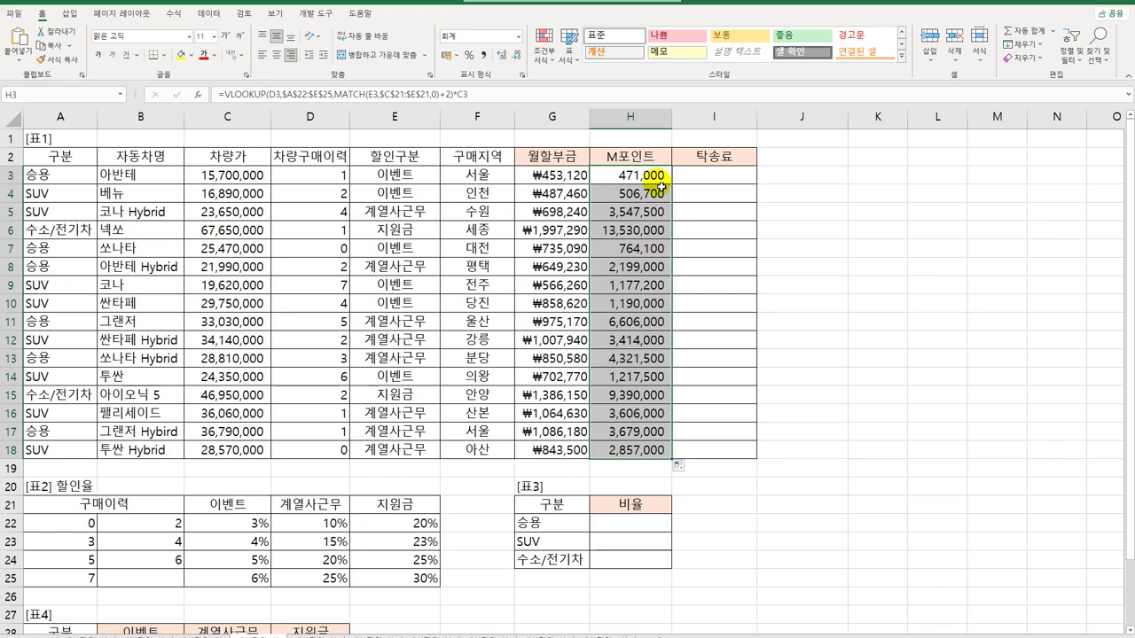
- Wrap the H3 formula in TEXT with the number format "#,##0원"
double_click(632, 175)
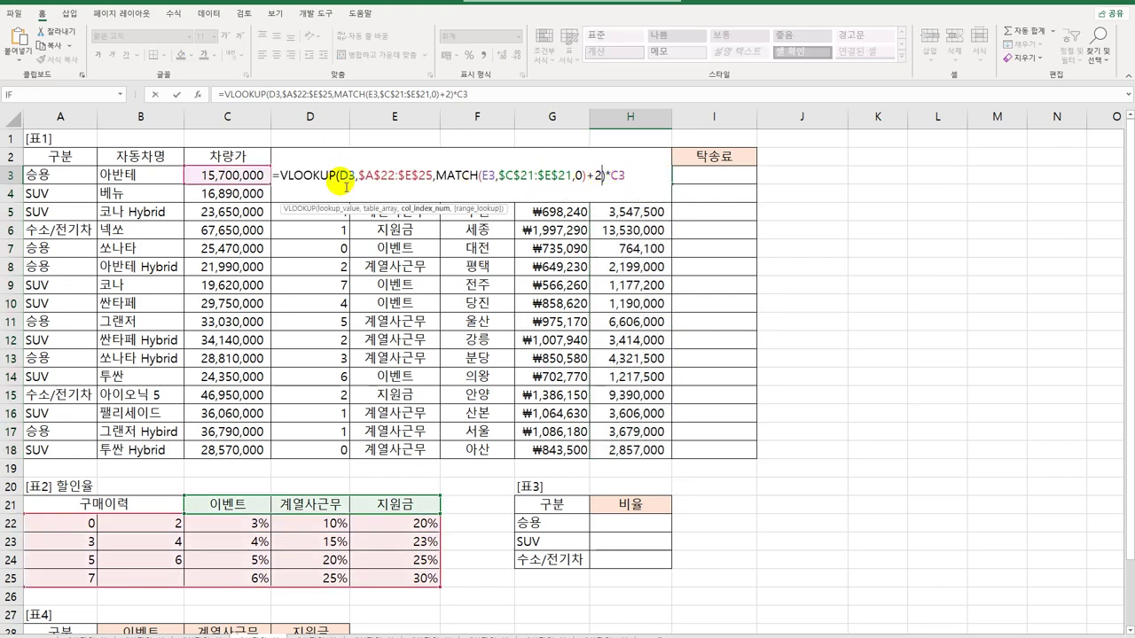
click(276, 174)
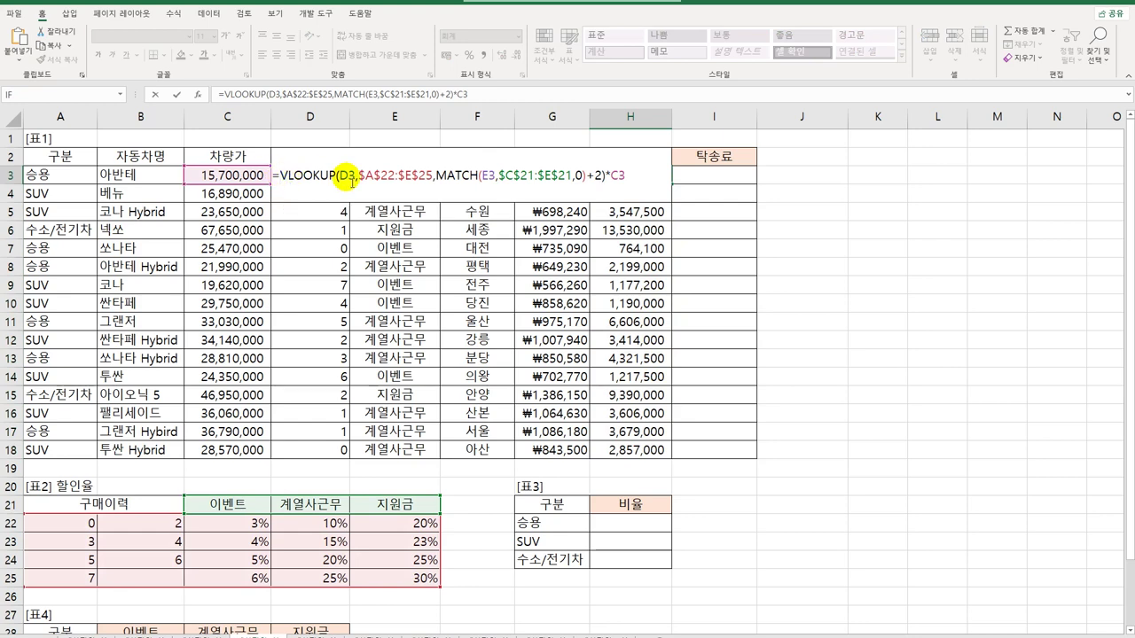
text(tex)
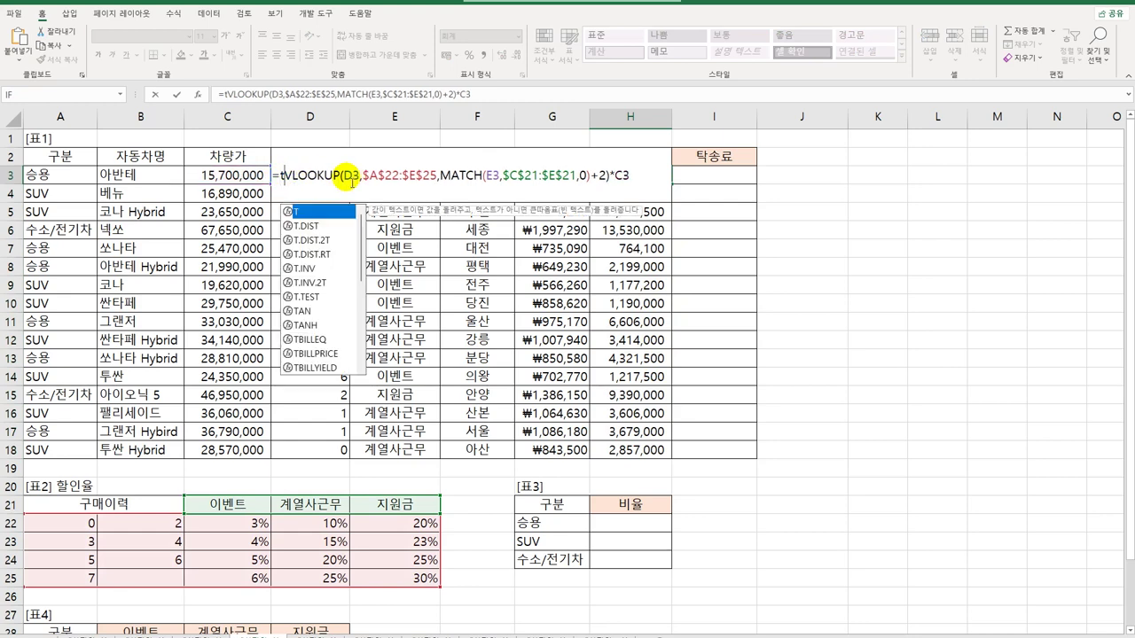
key(Tab)
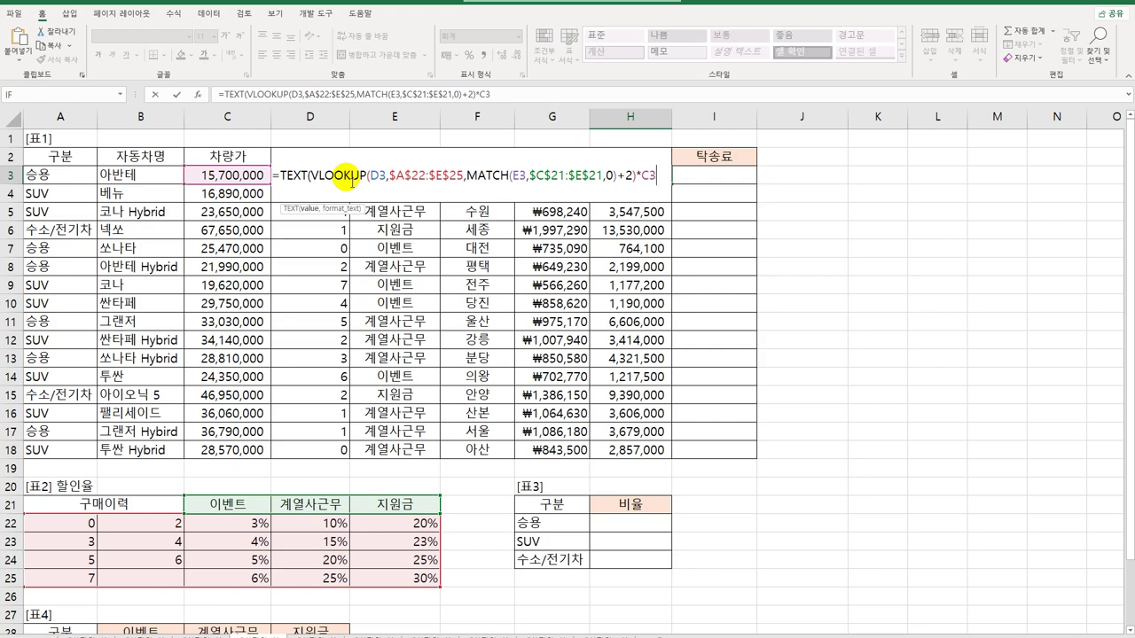
text(,"#)
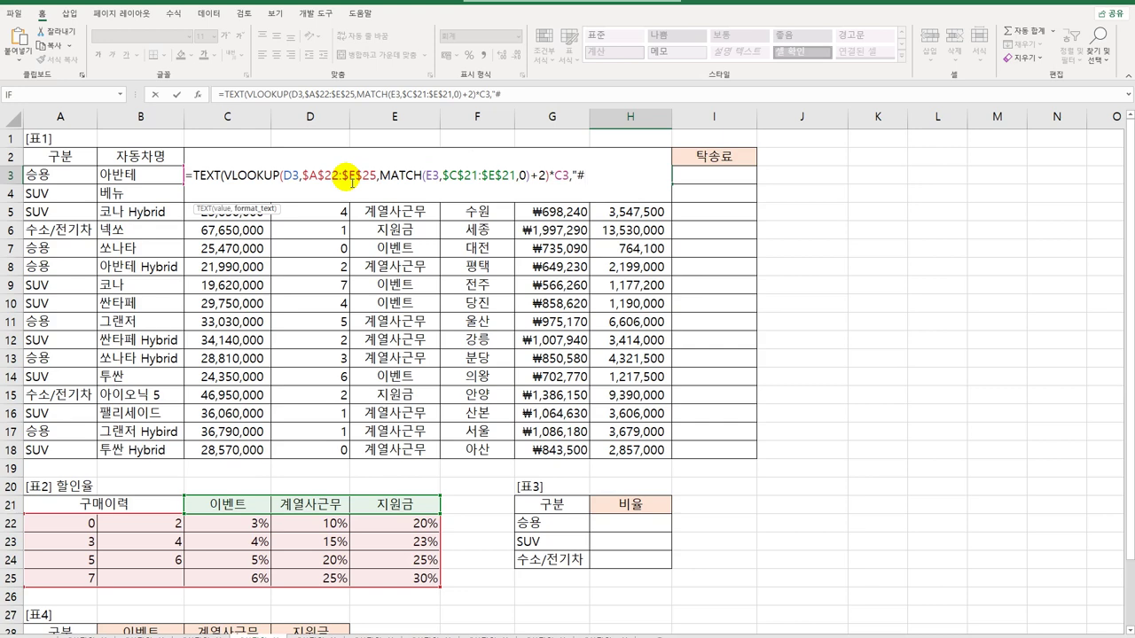
text(,##0d)
key(BackSpace)
text(원"))
key(Return)
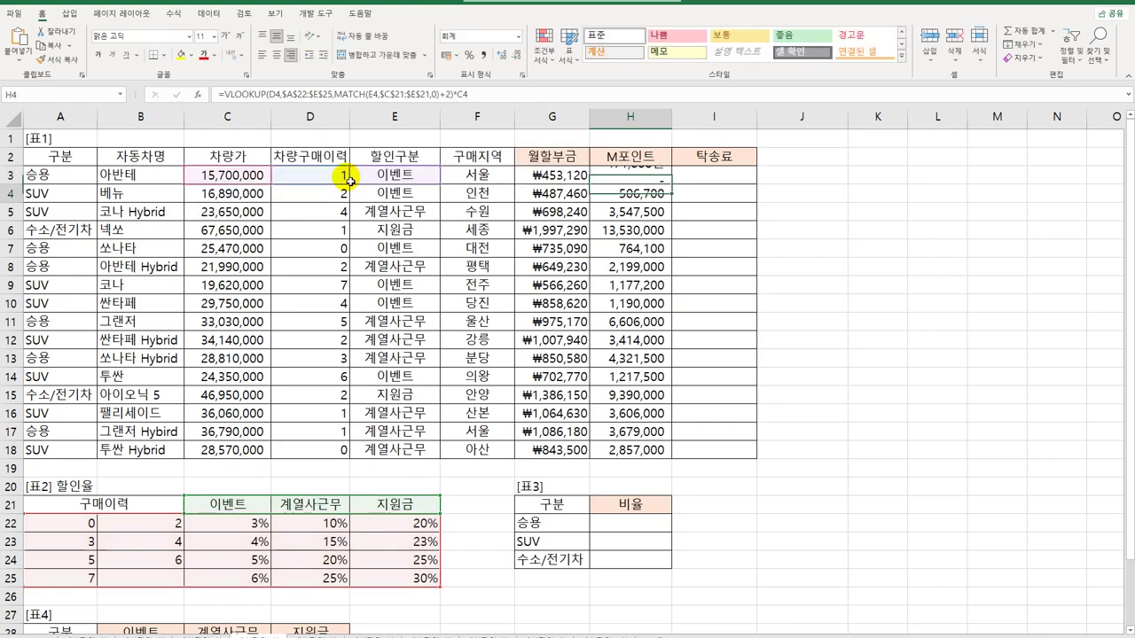
- Fill the TEXT formula from H3 down to H18 and autofit the width of the M포인트 column
click(630, 175)
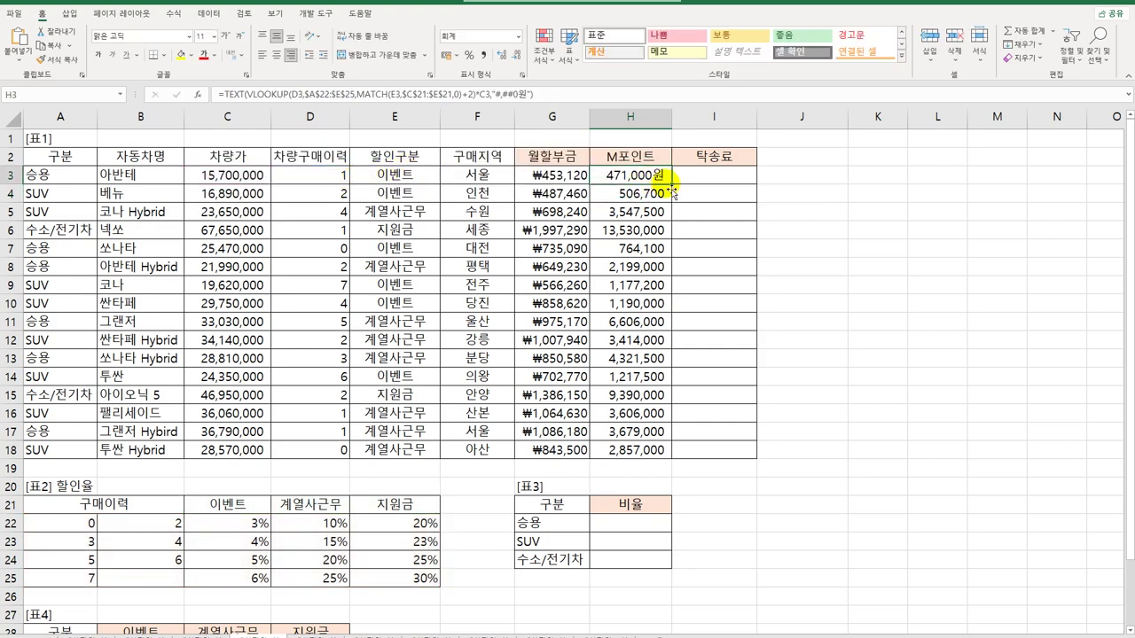
drag(672, 183, 647, 465)
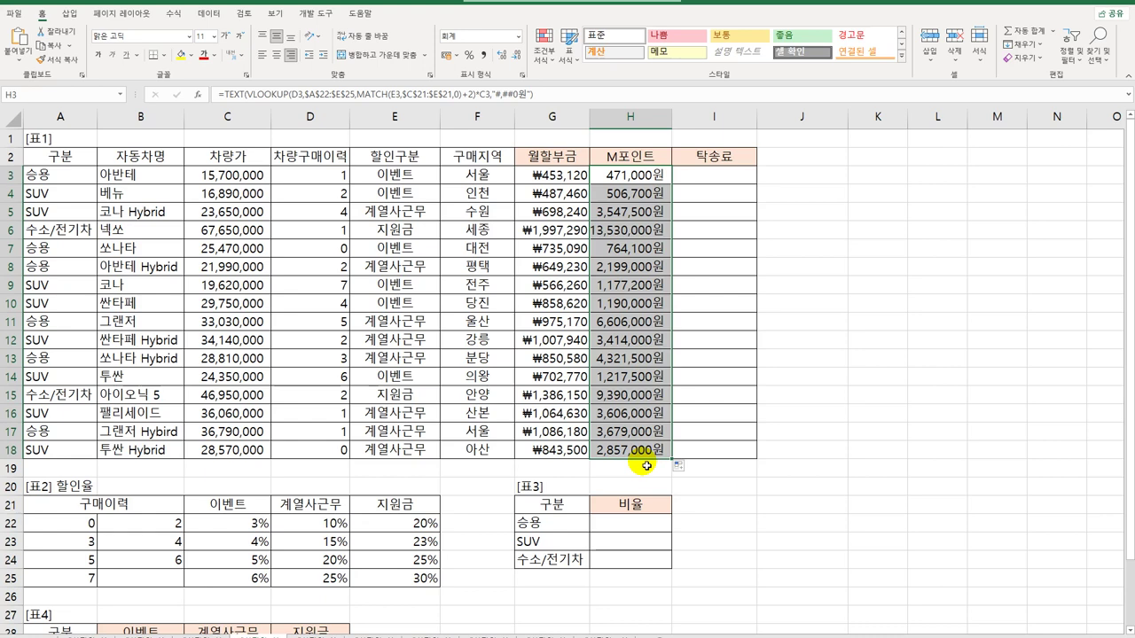
click(658, 178)
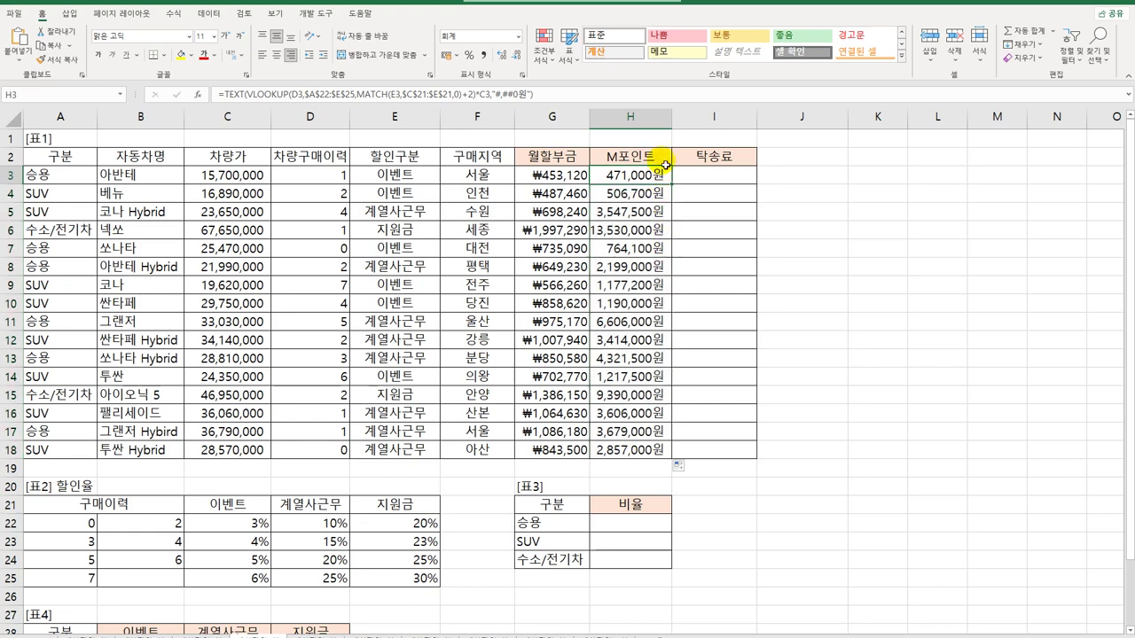
double_click(672, 117)
click(643, 229)
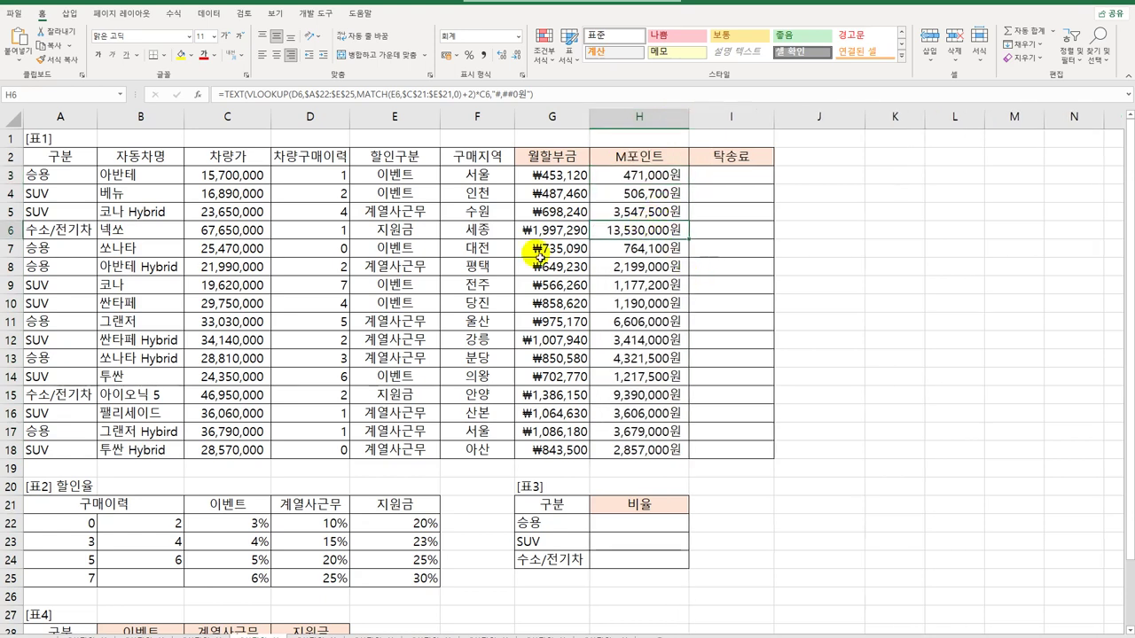
click(640, 182)
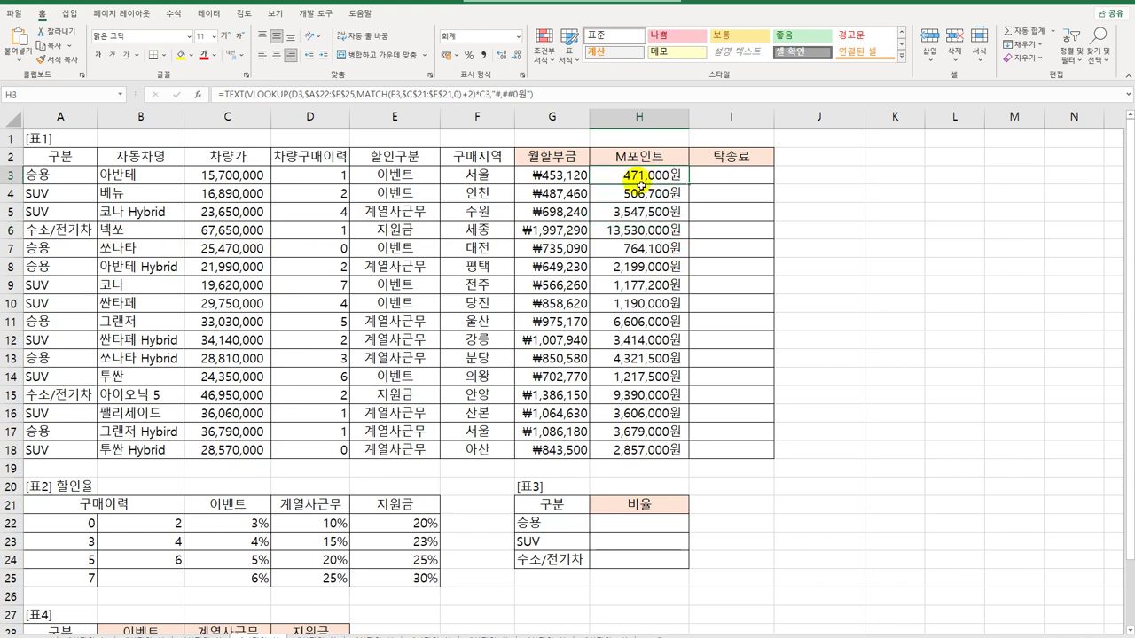
- From the 탁송료 cell I3, open the Visual Basic editor and insert a new code module
click(720, 178)
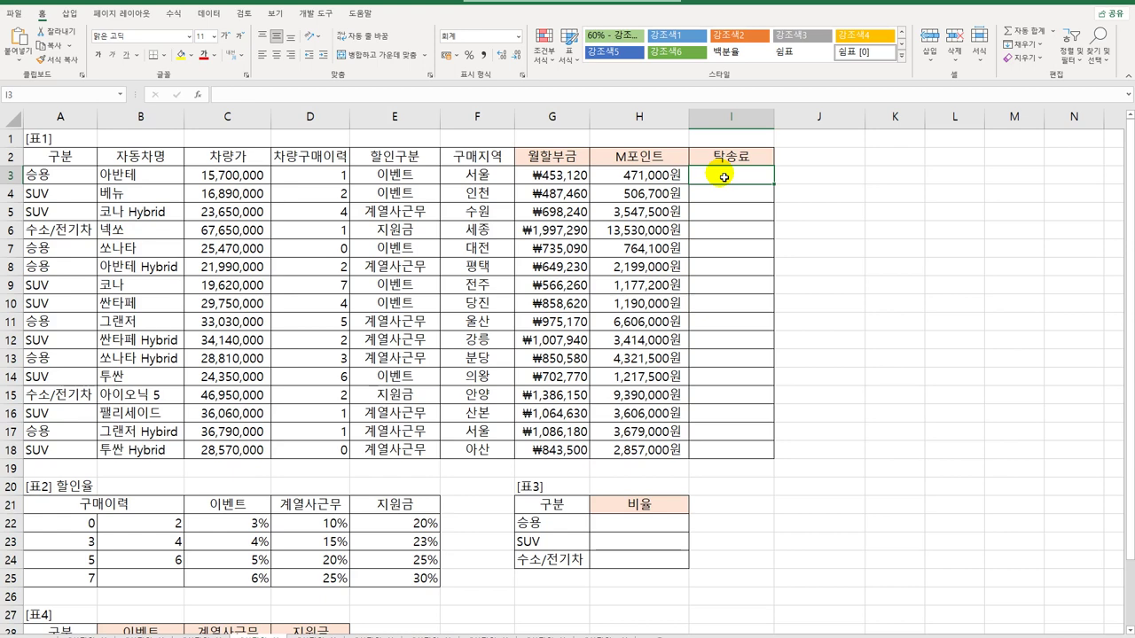
drag(725, 178, 727, 448)
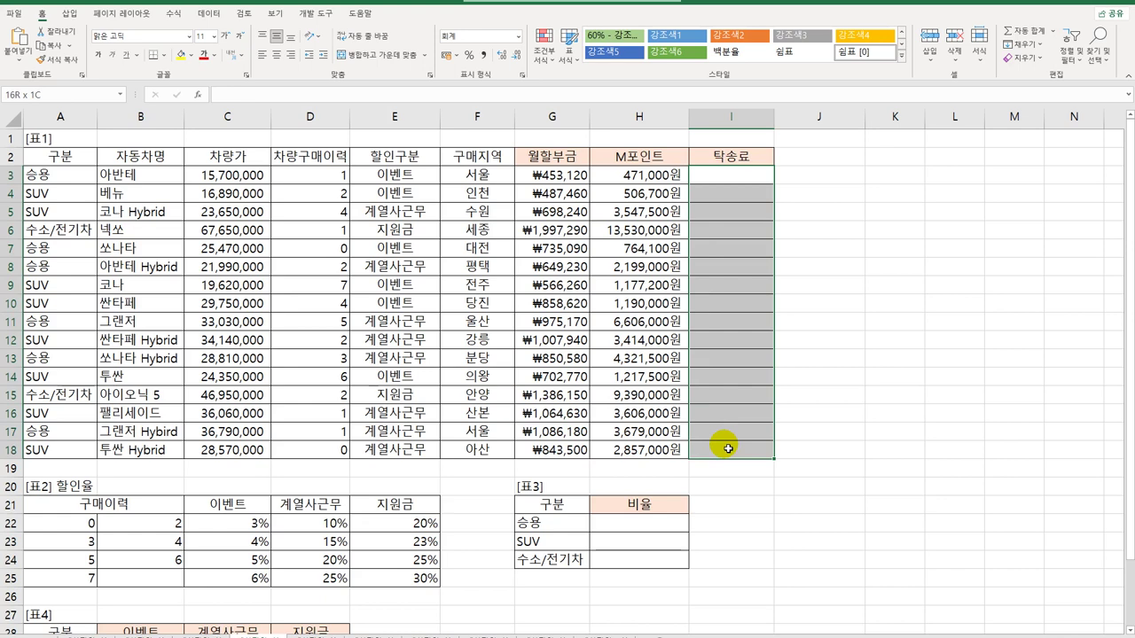
click(732, 184)
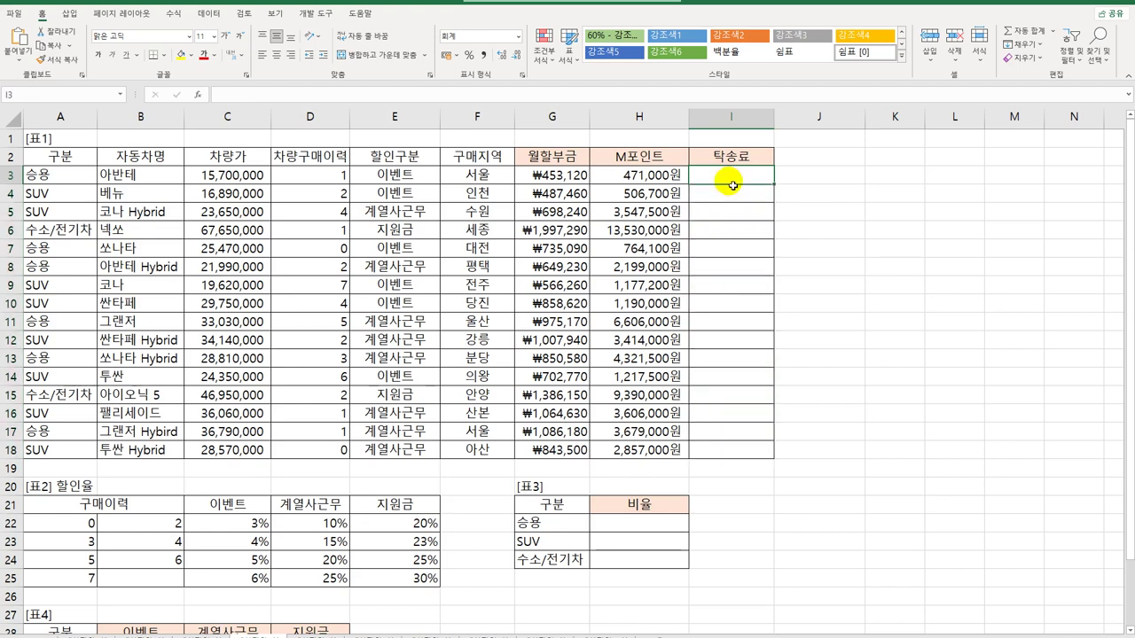
click(310, 15)
click(15, 44)
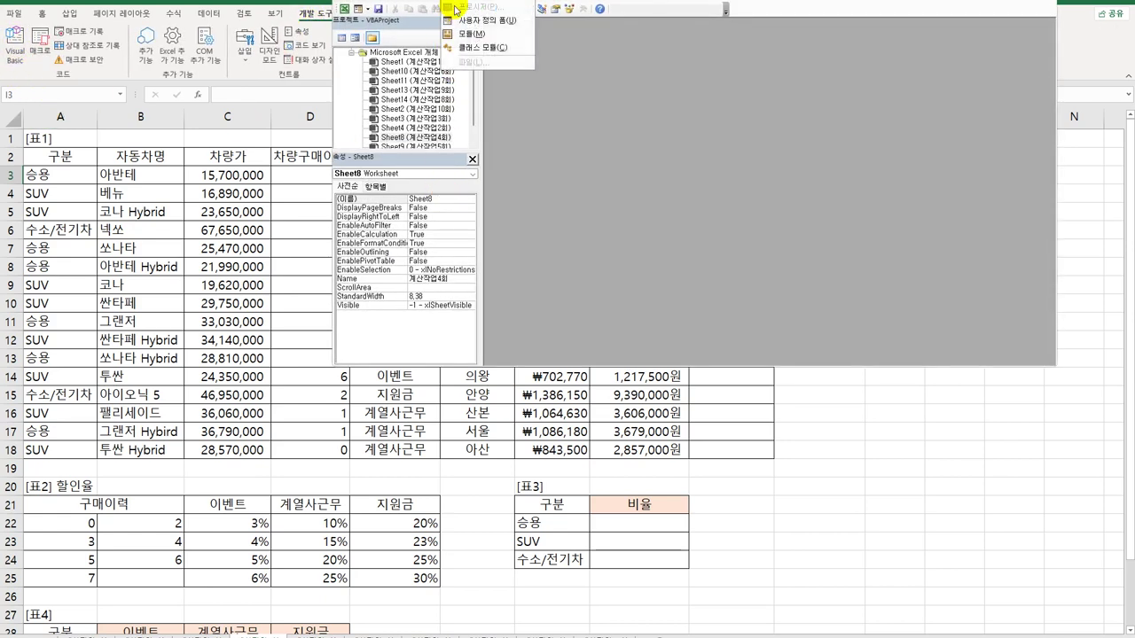
key(alt+i)
key(m)
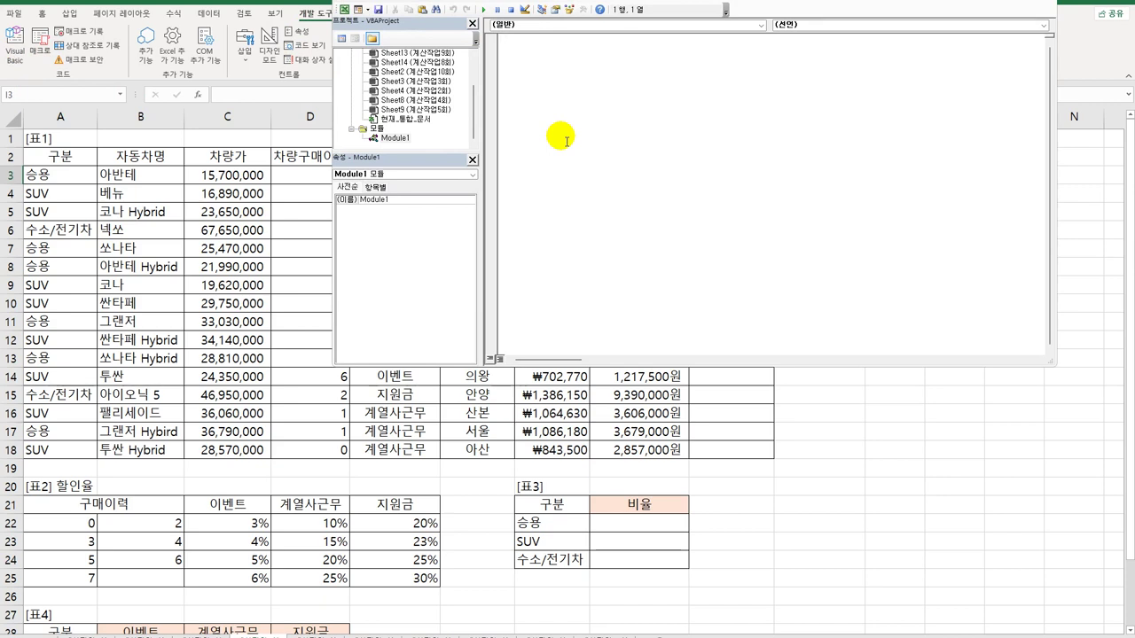
- Write the public function declaration fn탁송료 with the arguments 차량가 and 구매지역 in the new module
text(publ)
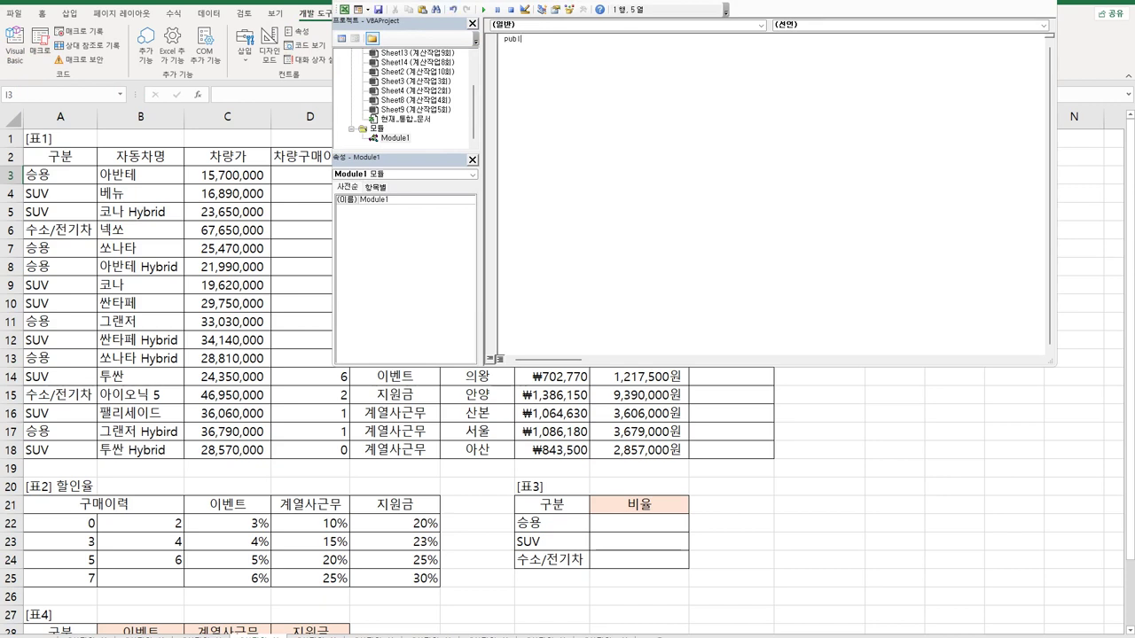
text(ic functon fn탁송료(차량가)
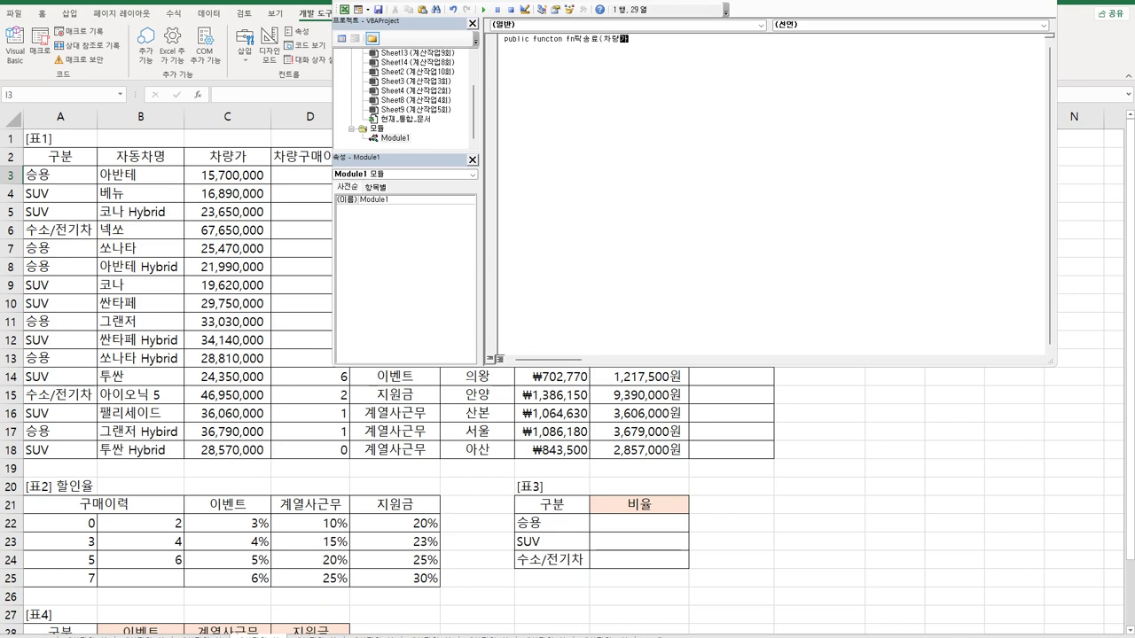
text(, 구매지역))
click(561, 139)
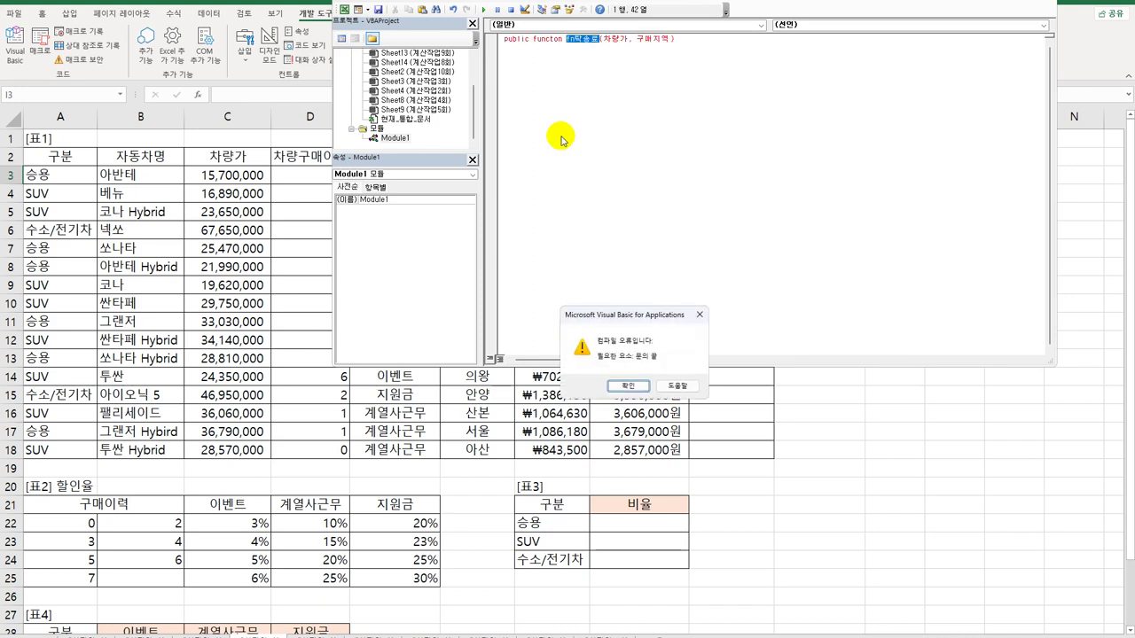
click(628, 386)
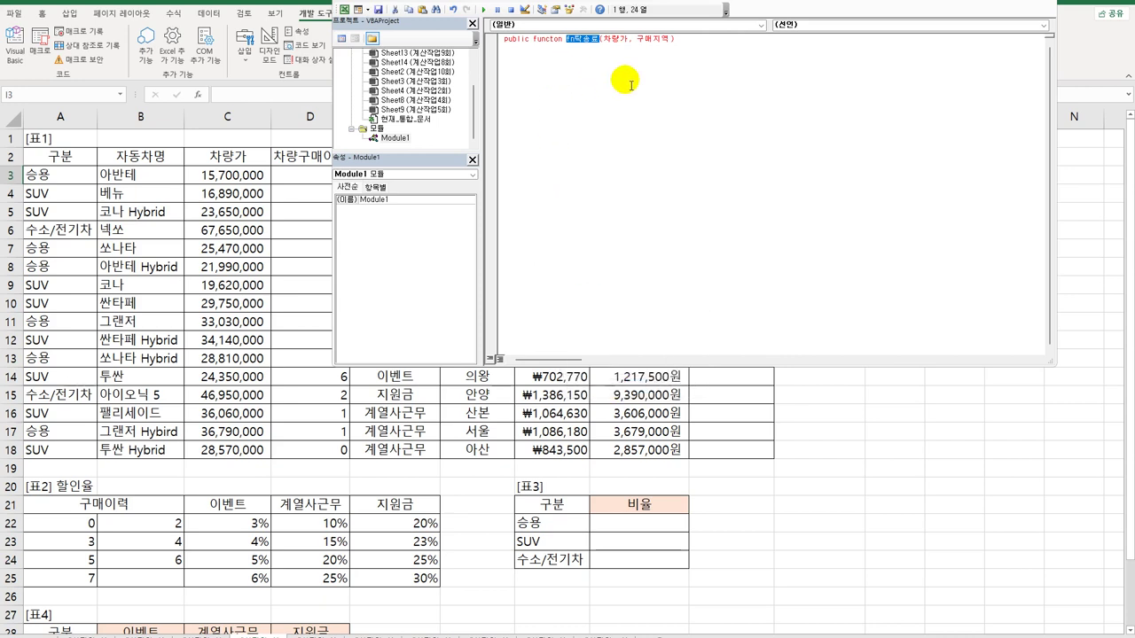
click(690, 42)
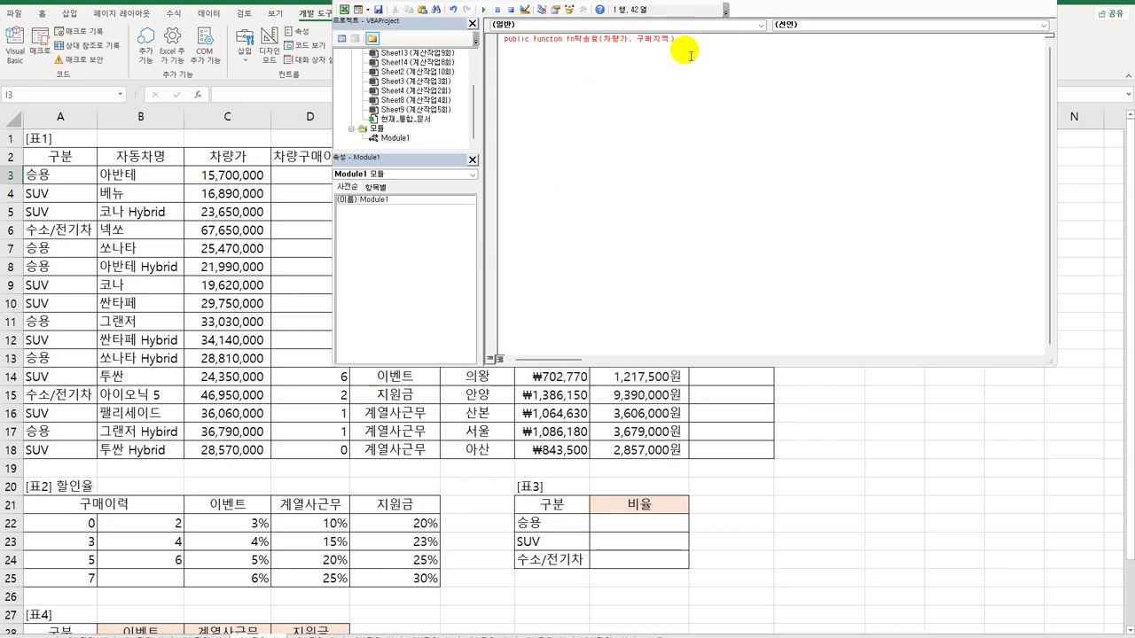
- Correct the misspelled keyword in the fn탁송료 declaration to "function"
click(557, 40)
text(i)
key(BackSpace)
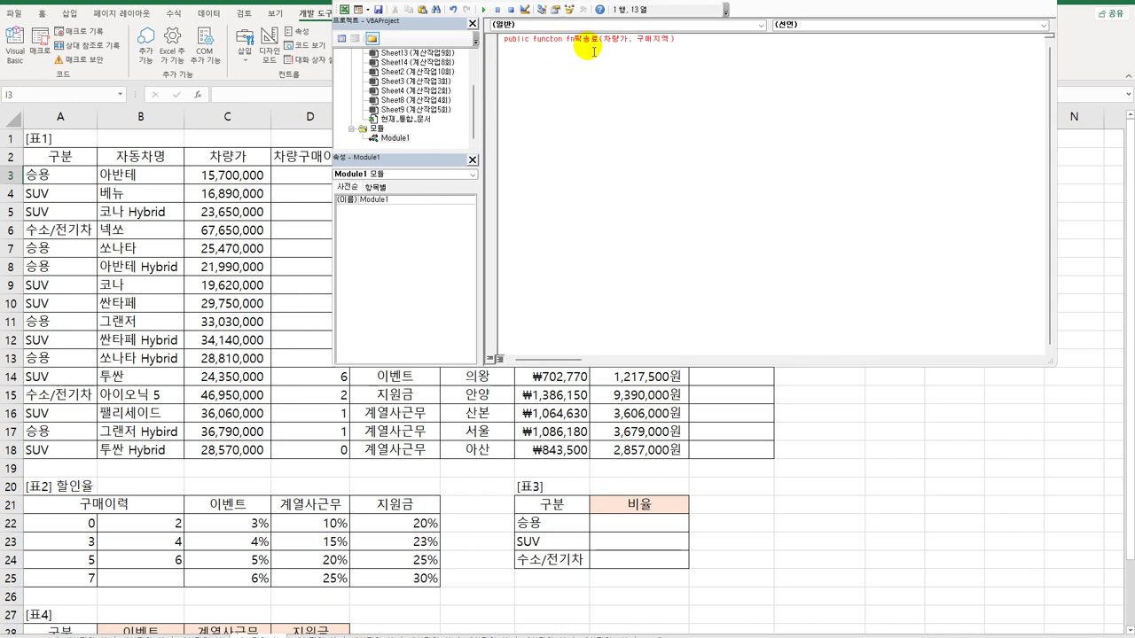
text(i)
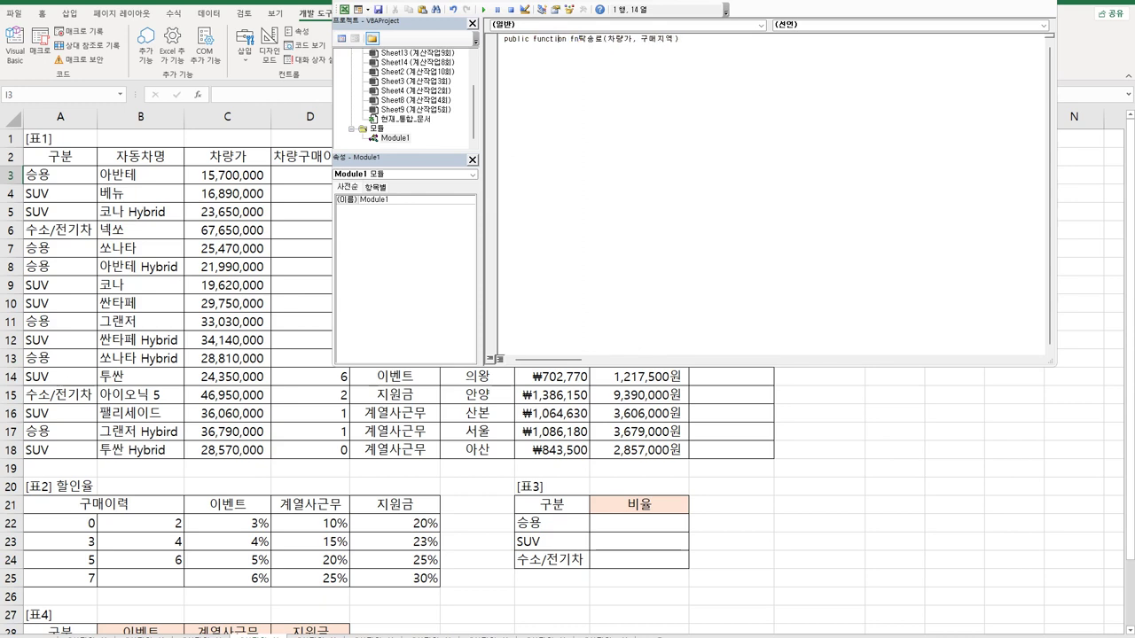
- In fn탁송료, write an If block assigning 250000 when 차량가 >= 30000000 And 구매지역 <> "서울"
key(Return)
key(Return)
text(if 차량가 >= 30000000 )
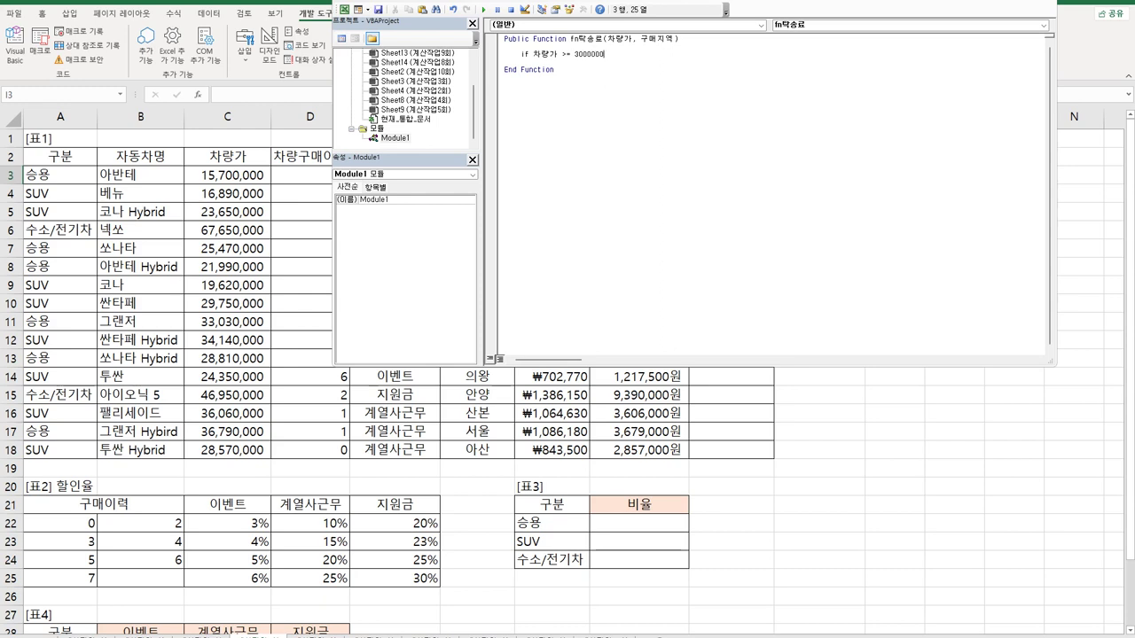
text(and)
key(Hangul)
text(구매지역 <> "서울" Then)
key(Return)
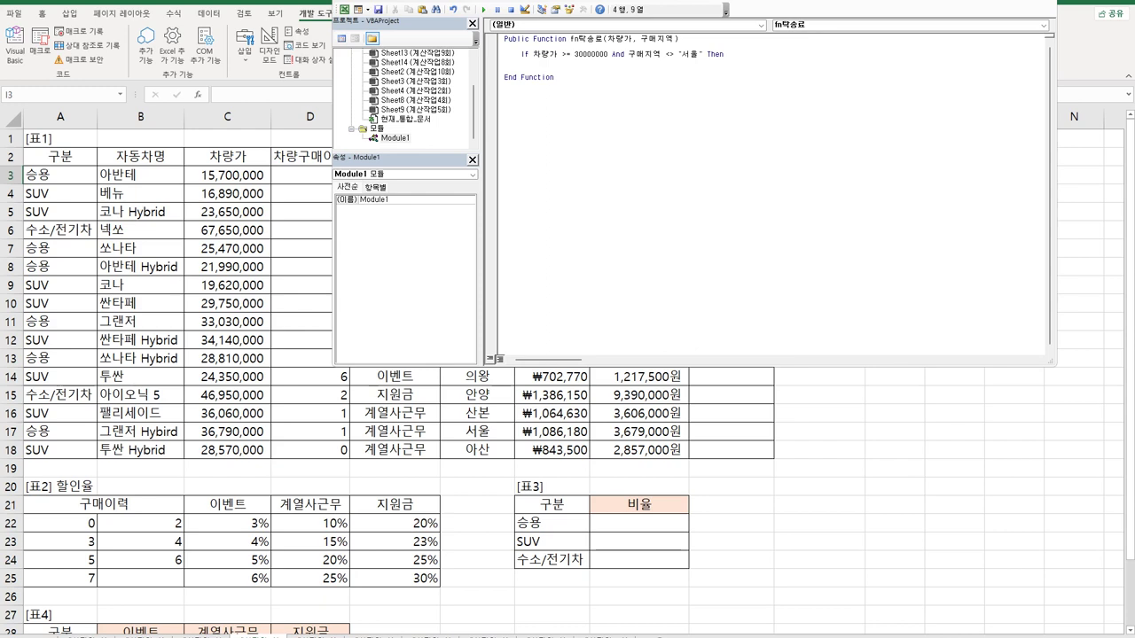
text(fn탁송료 = 250000)
key(Return)
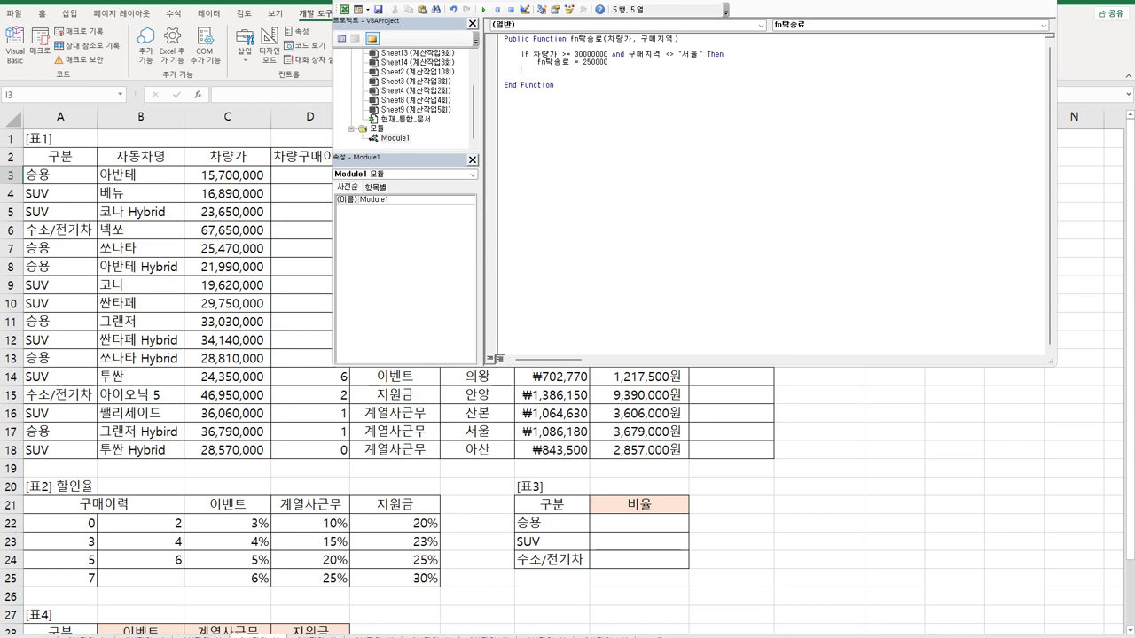
- Duplicate the two-line If block below the original, separated by a blank line
click(522, 61)
key(shift+Down)
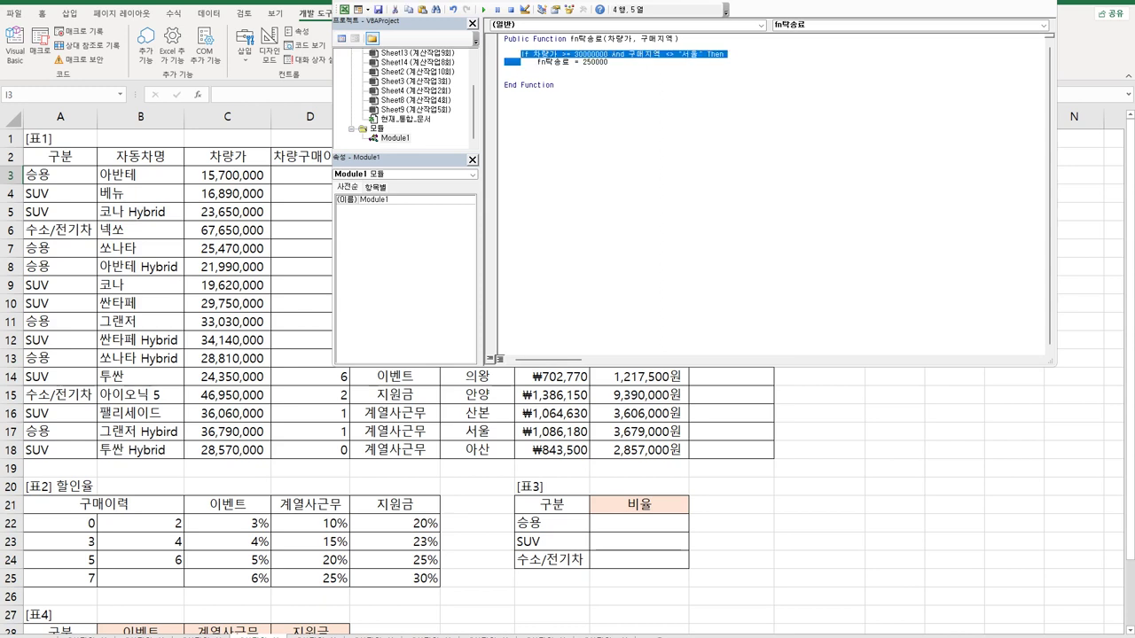
key(shift+End)
key(ctrl+c)
click(521, 69)
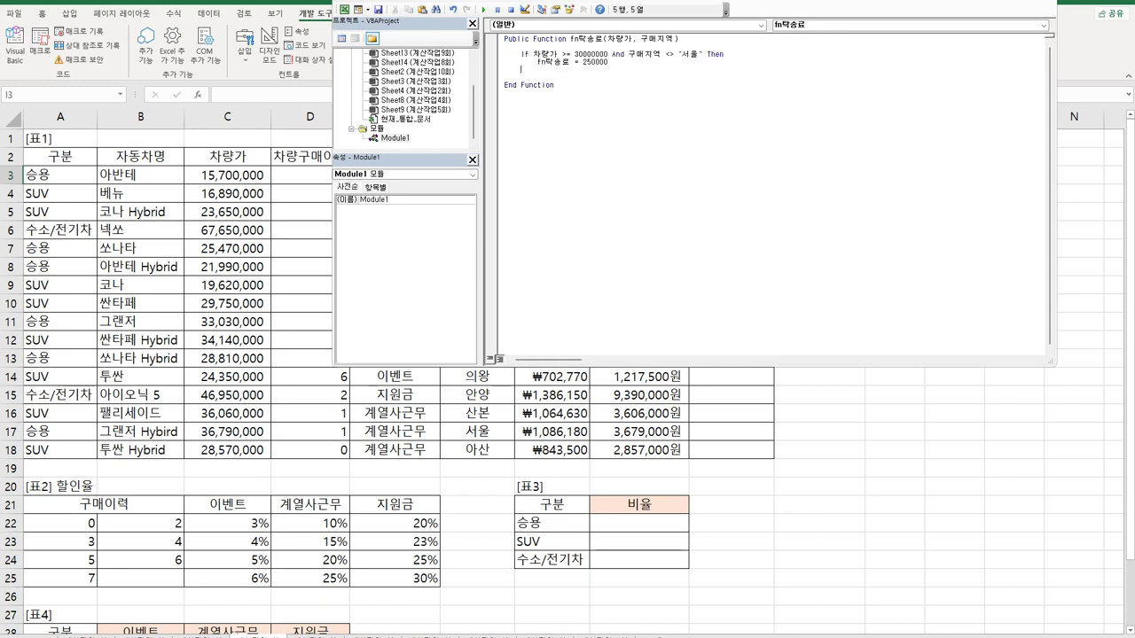
key(Return)
key(ctrl+v)
- Turn the copied If line into an ElseIf branch
click(610, 78)
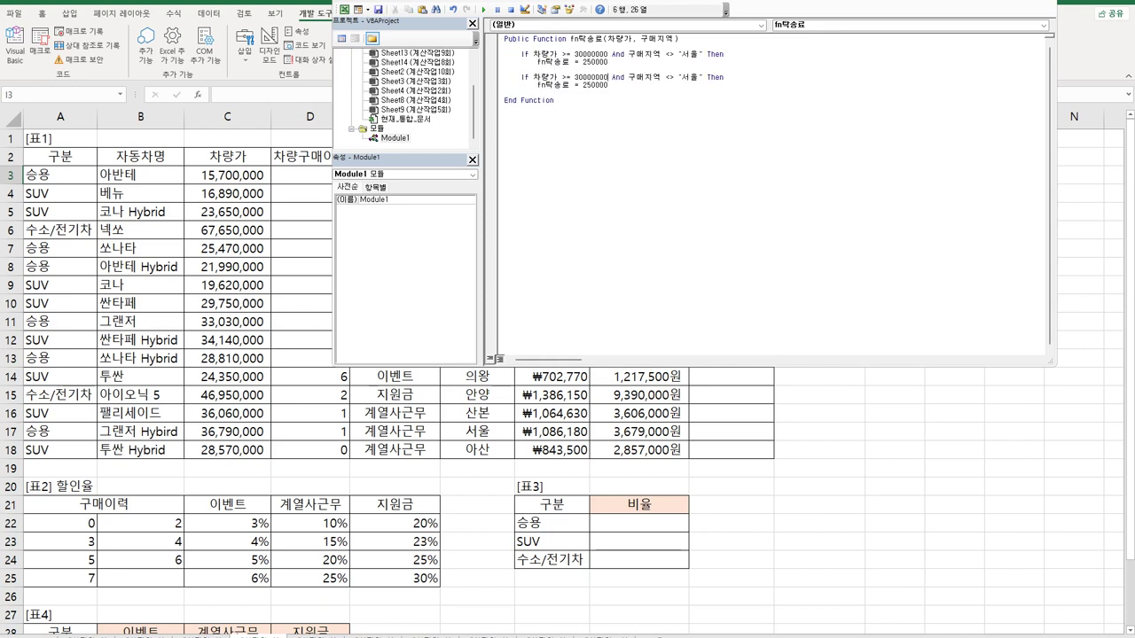
click(521, 77)
text(els)
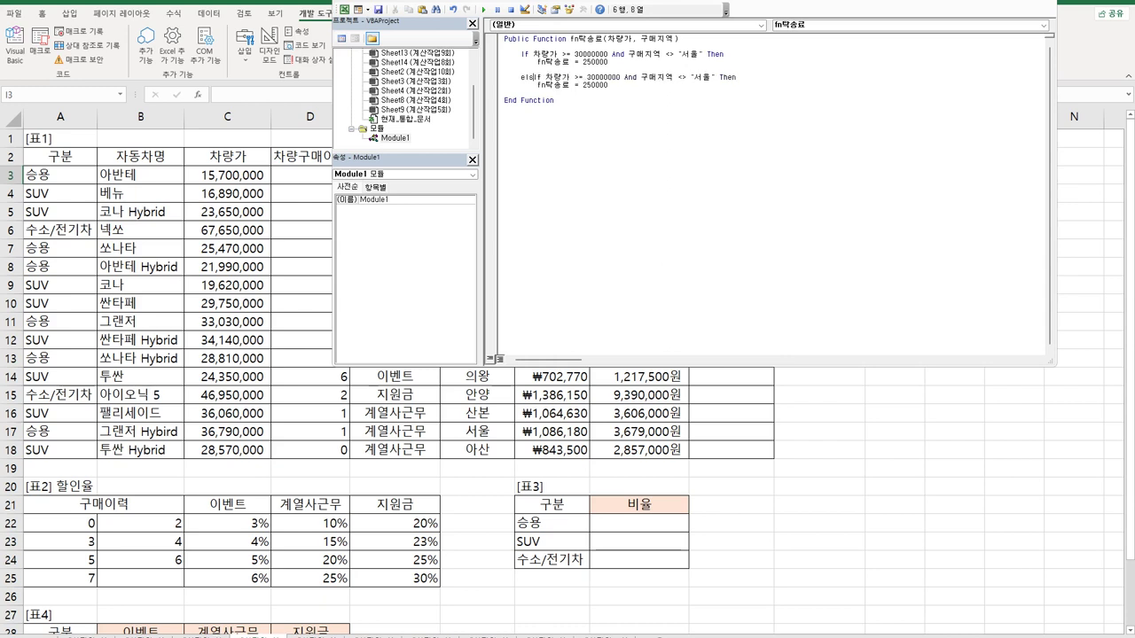
text(e)
key(Down)
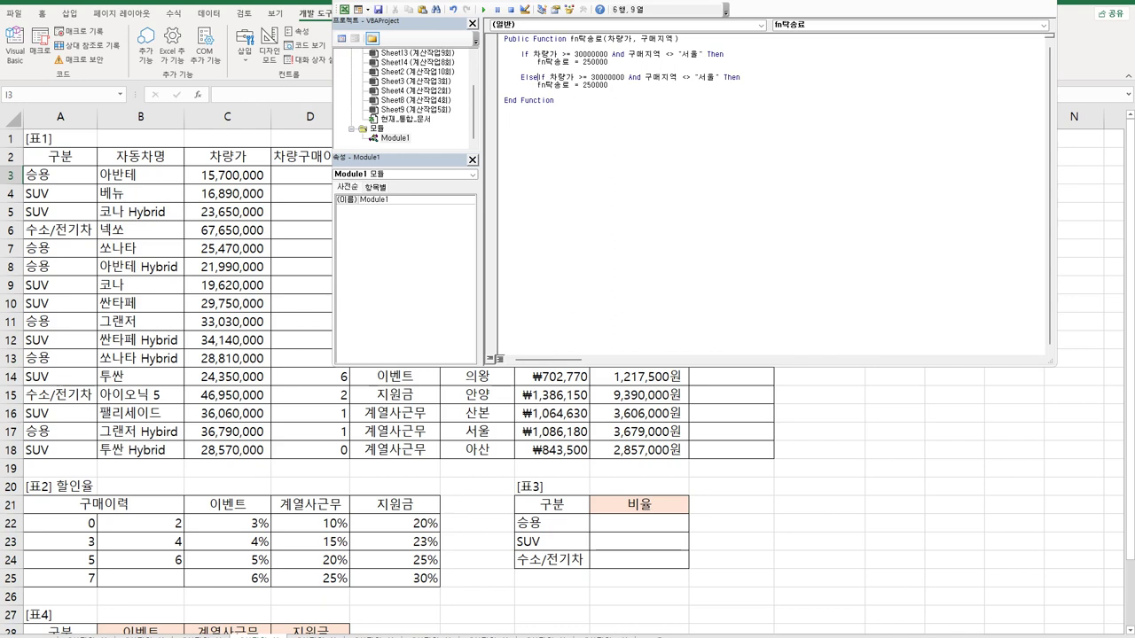
- Change the ElseIf price condition to 차량가 <= 20000000
click(567, 77)
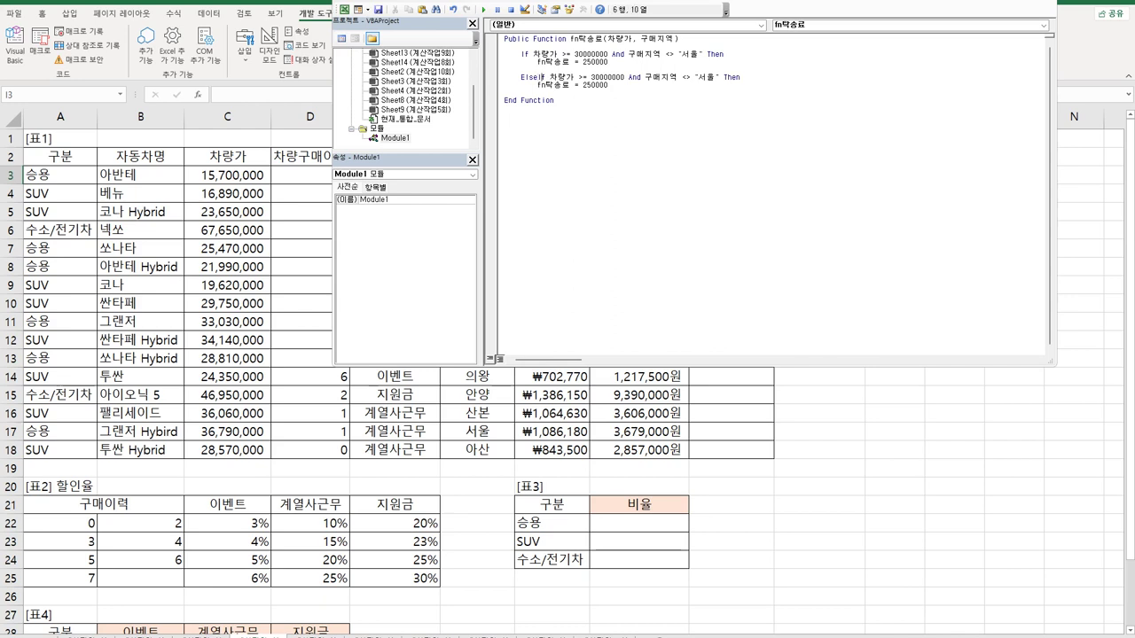
click(547, 78)
text(<)
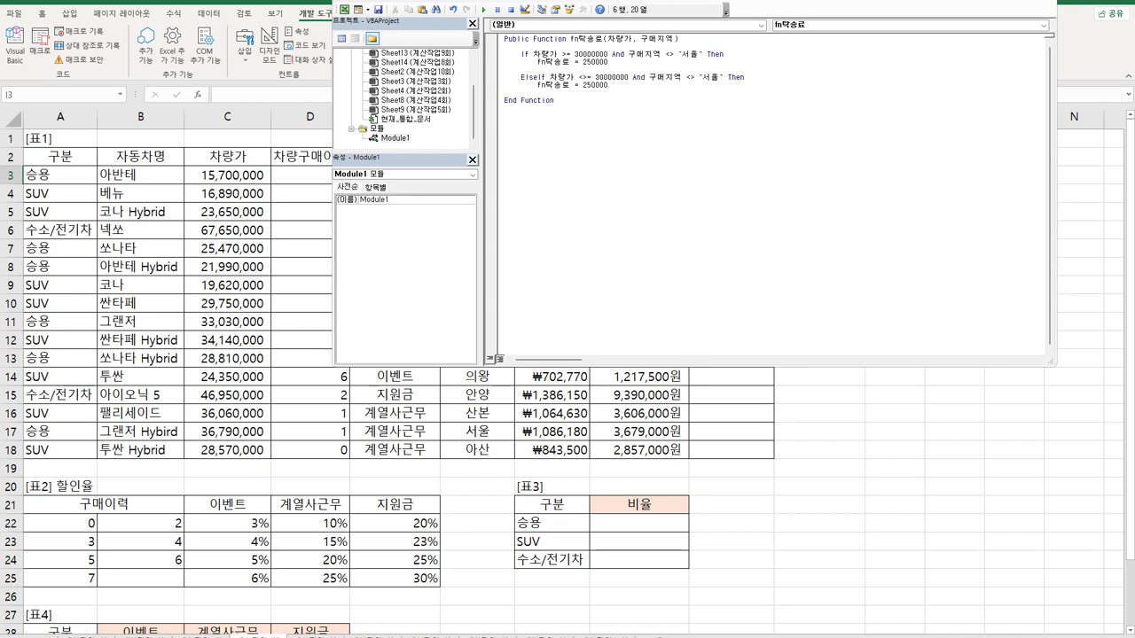
key(Delete)
click(587, 77)
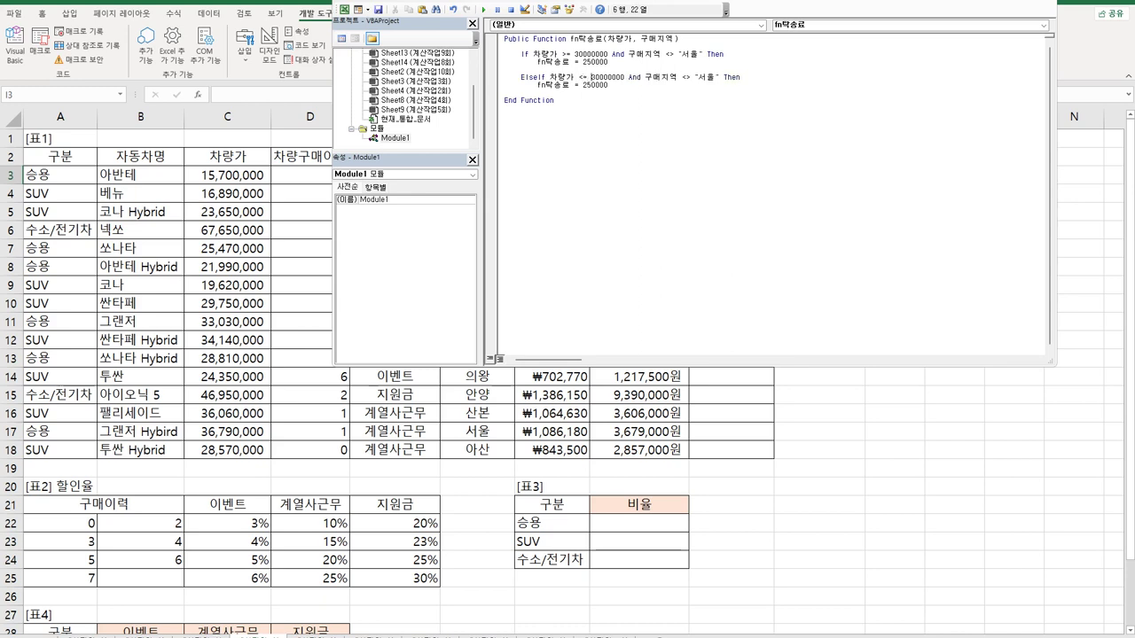
text(2)
key(Delete)
- Change the ElseIf line's region condition to Or 구매지역 = "아산"
key(Right)
key(Right)
key(Right)
key(Right)
key(Right)
key(Right)
text(ㅐ)
key(BackSpace)
key(Delete)
key(Delete)
key(Delete)
key(Hangul)
text(or)
key(Right)
double_click(679, 77)
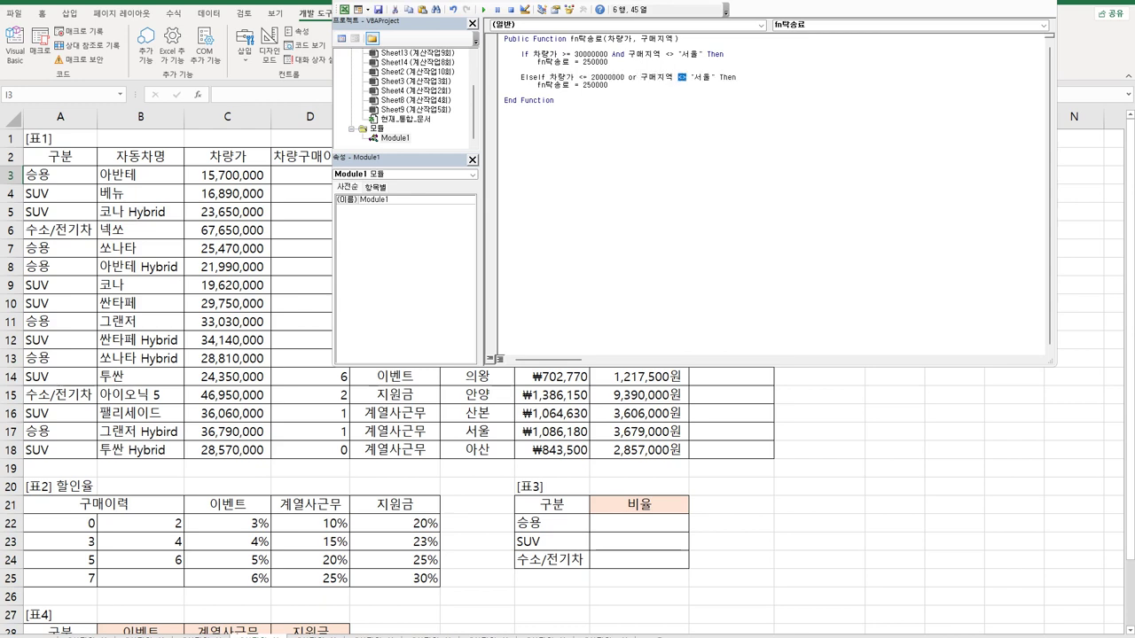
text(=)
double_click(698, 77)
text(아산)
- Copy the 아산 condition to the end of the ElseIf expression and change it to Or 구매지역 = "울산"
drag(713, 77, 628, 77)
key(ctrl+c)
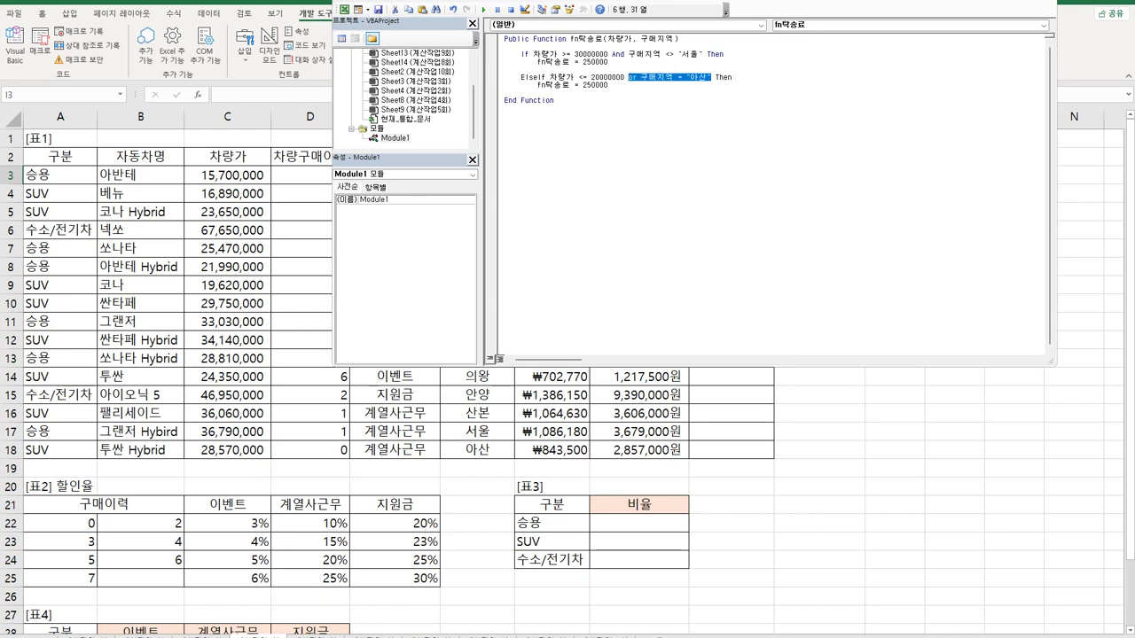
click(710, 77)
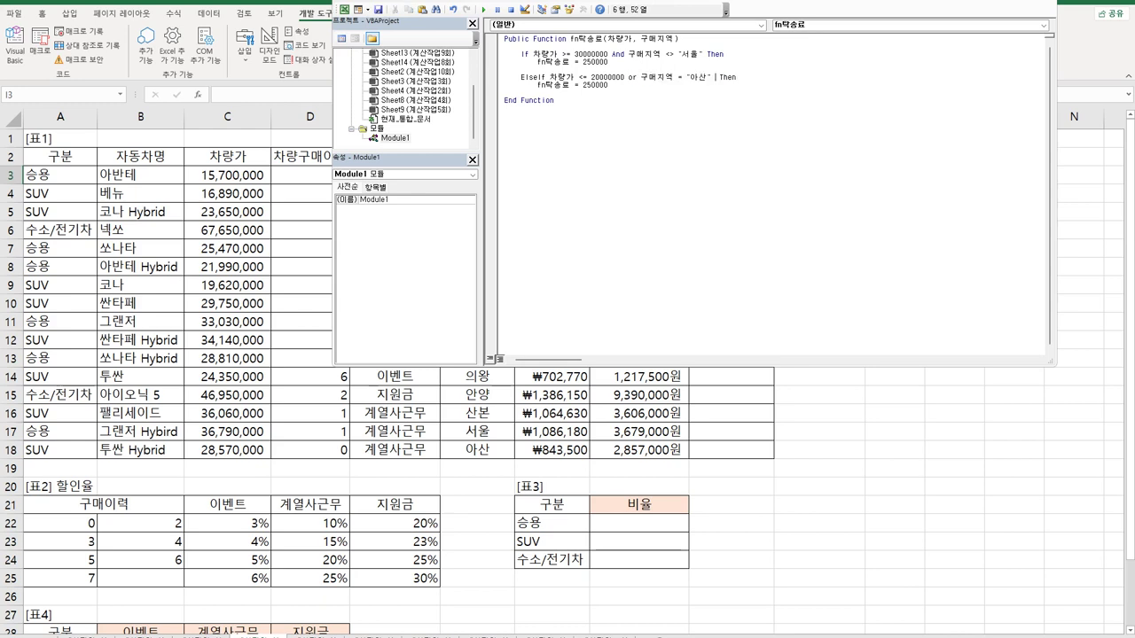
key(ctrl+v)
key(Left)
key(shift+Left)
key(shift+Left)
text(울산)
- Set the value assigned to fn탁송료 in the ElseIf branch to 150000
key(Down)
key(BackSpace)
text(1)
key(End)
key(Return)
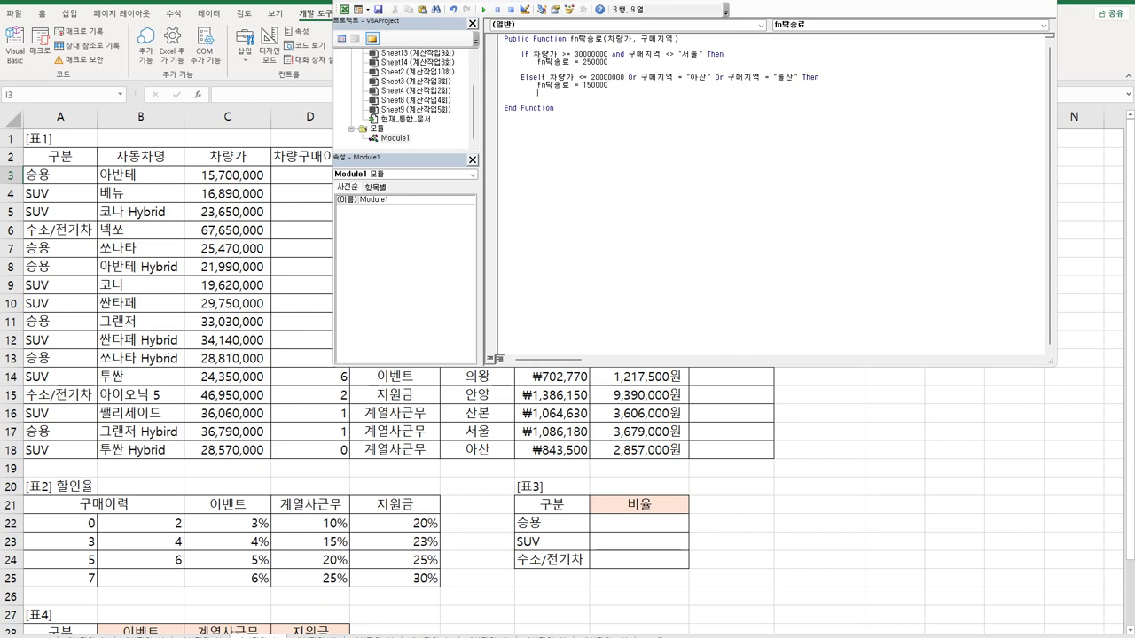
- Add an Else branch below the ElseIf block, aligned with the If line
key(Return)
key(BackSpace)
text(ㄷ)
key(BackSpace)
key(Hangul)
text(Else)
key(Up)
click(523, 107)
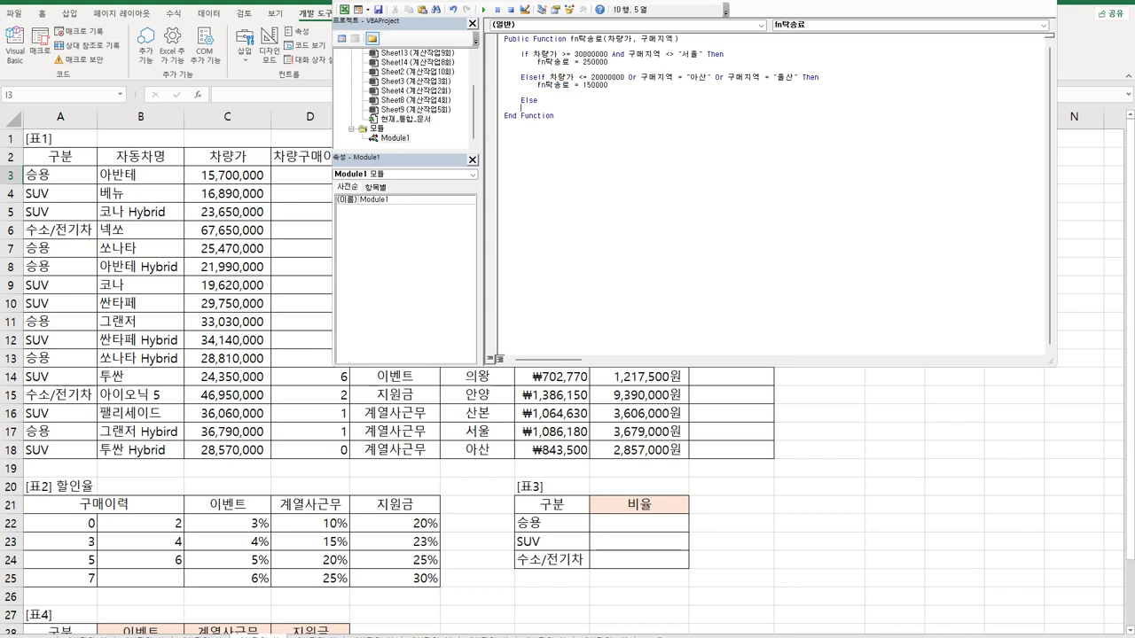
- Assign 200000 to fn탁송료 in the Else branch
text(fn탁송료 = 150000)
key(Home)
key(Tab)
key(shift+Right)
key(shift+Right)
text(20)
key(End)
- Close the conditional block with End If and switch back to the Excel worksheet
key(Return)
key(Return)
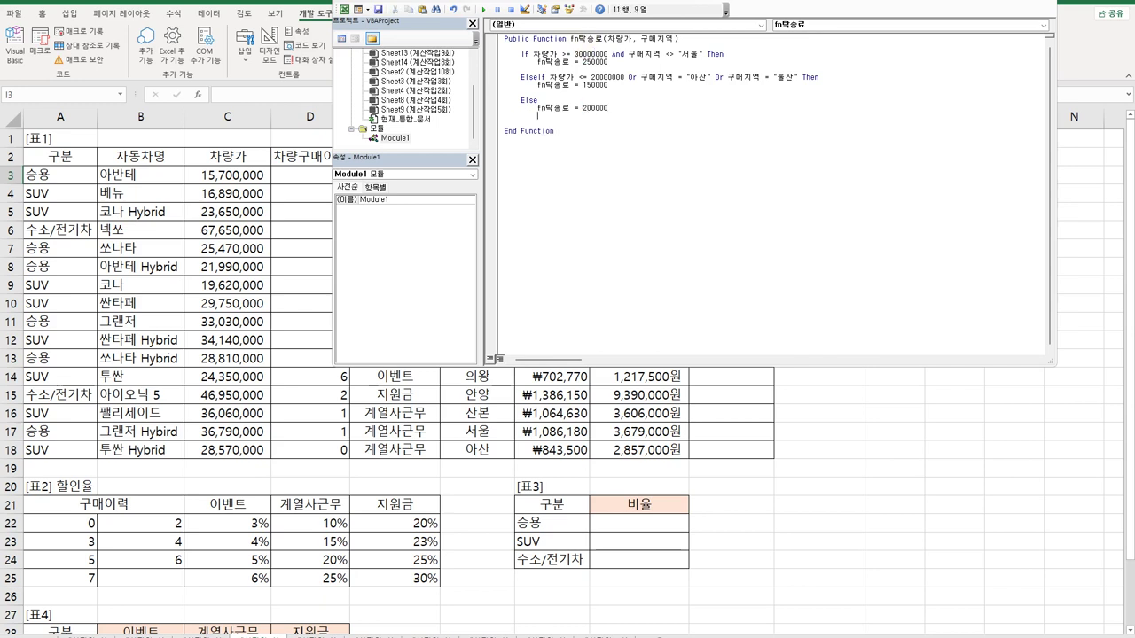
key(Return)
text(end if)
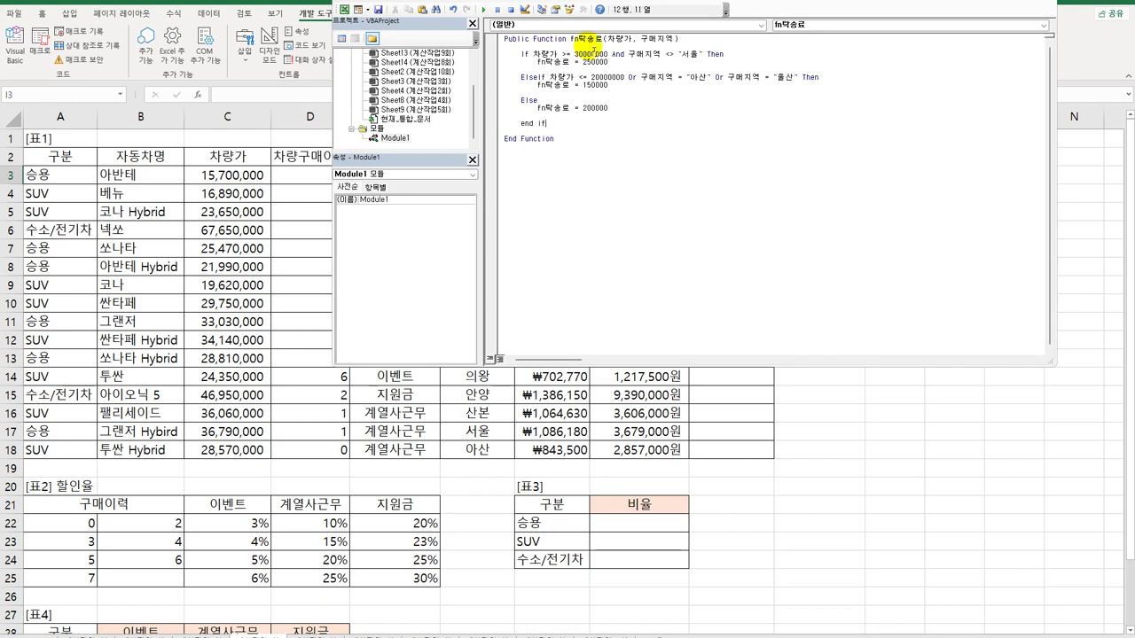
key(alt+F11)
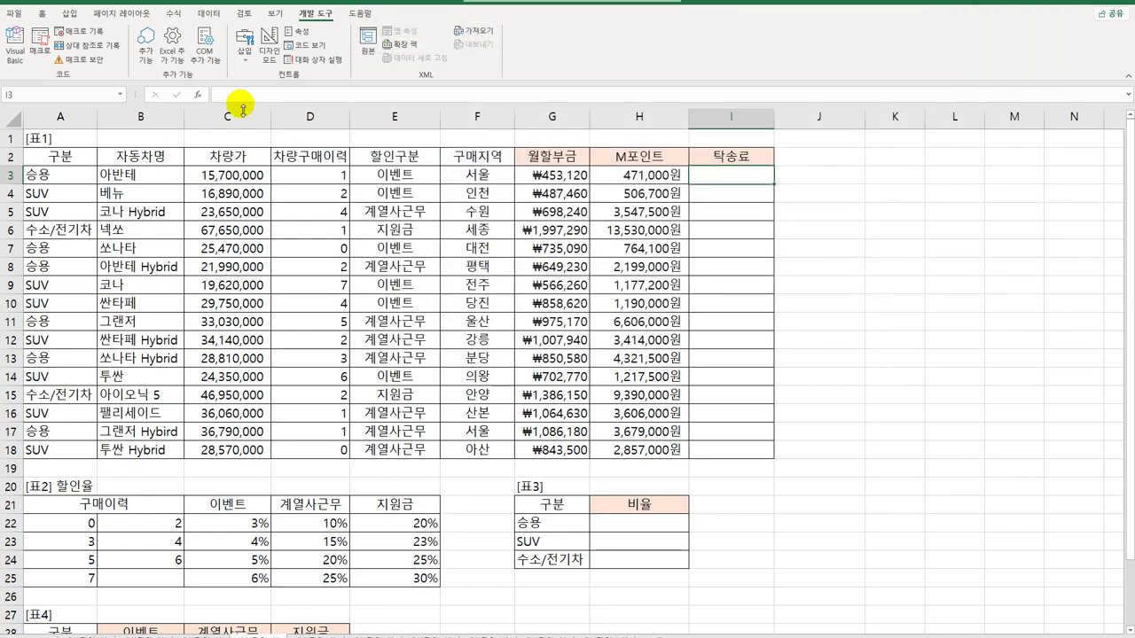
- Insert the user-defined function fn탁송료 into cell I3 through the function wizard
click(198, 94)
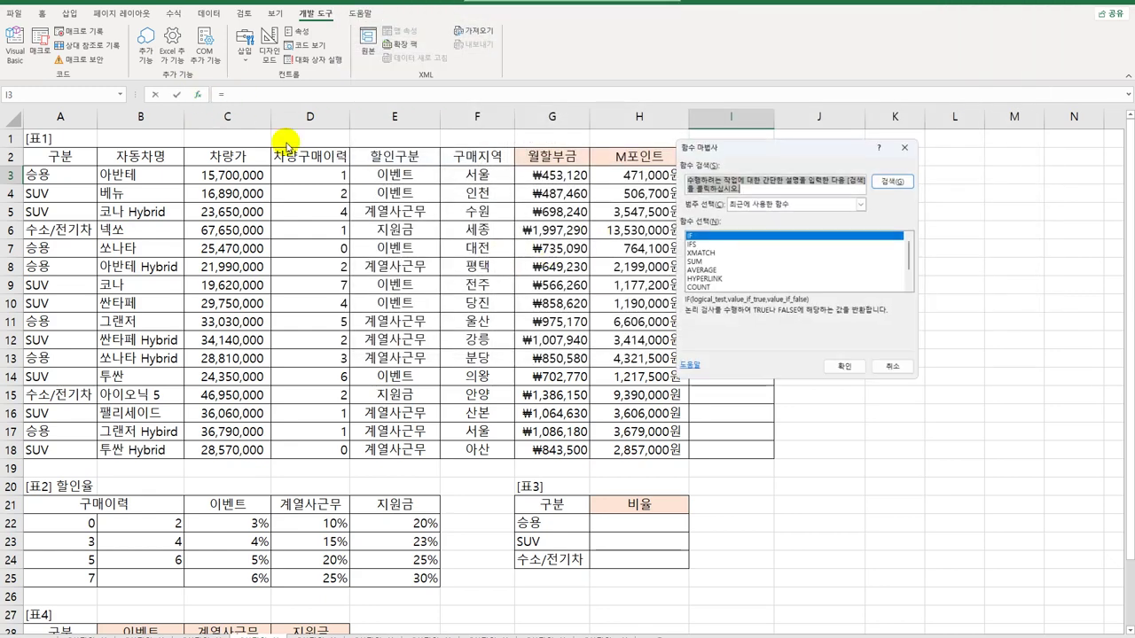
click(727, 204)
click(752, 311)
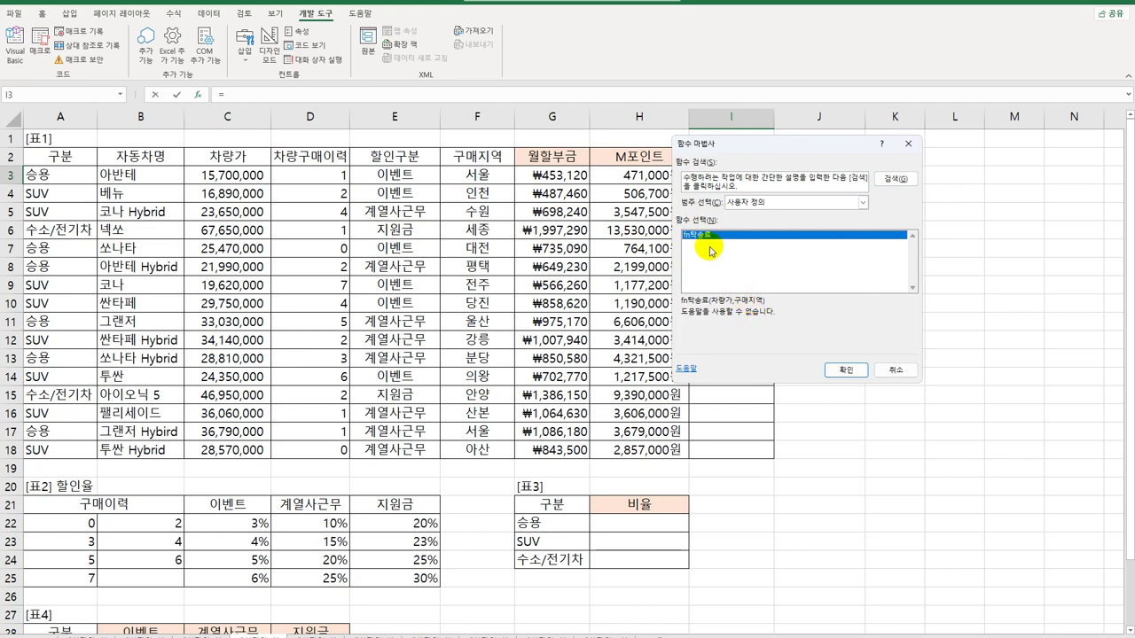
click(840, 370)
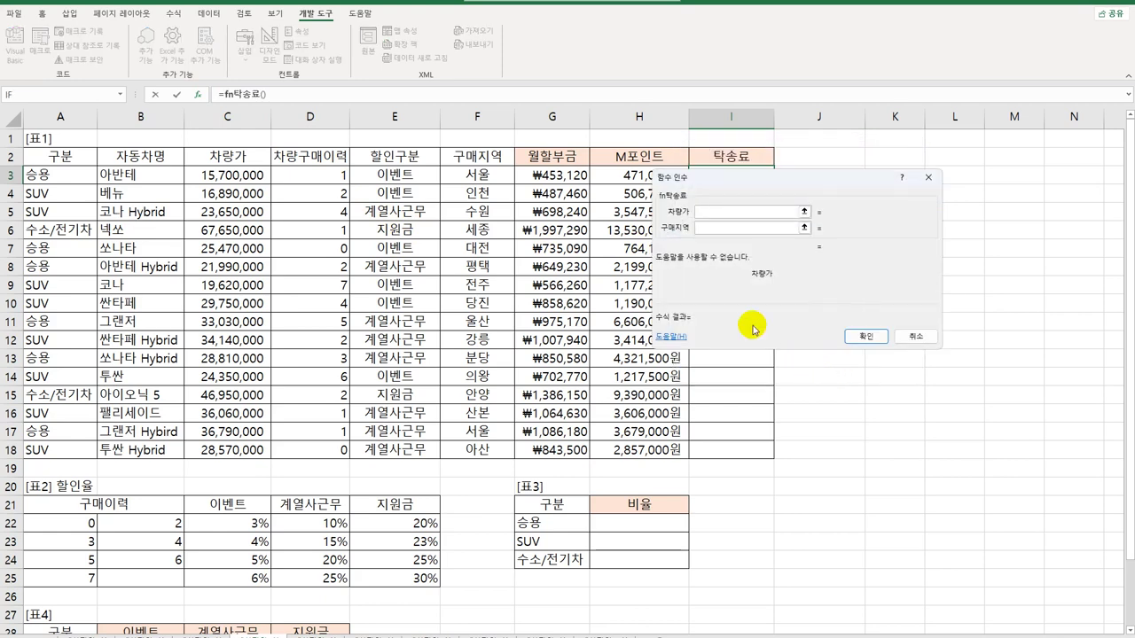
- Use C3 as 차량가 and F3 as 구매지역 for fn탁송료, and fill the formula down to I18
click(231, 176)
click(710, 236)
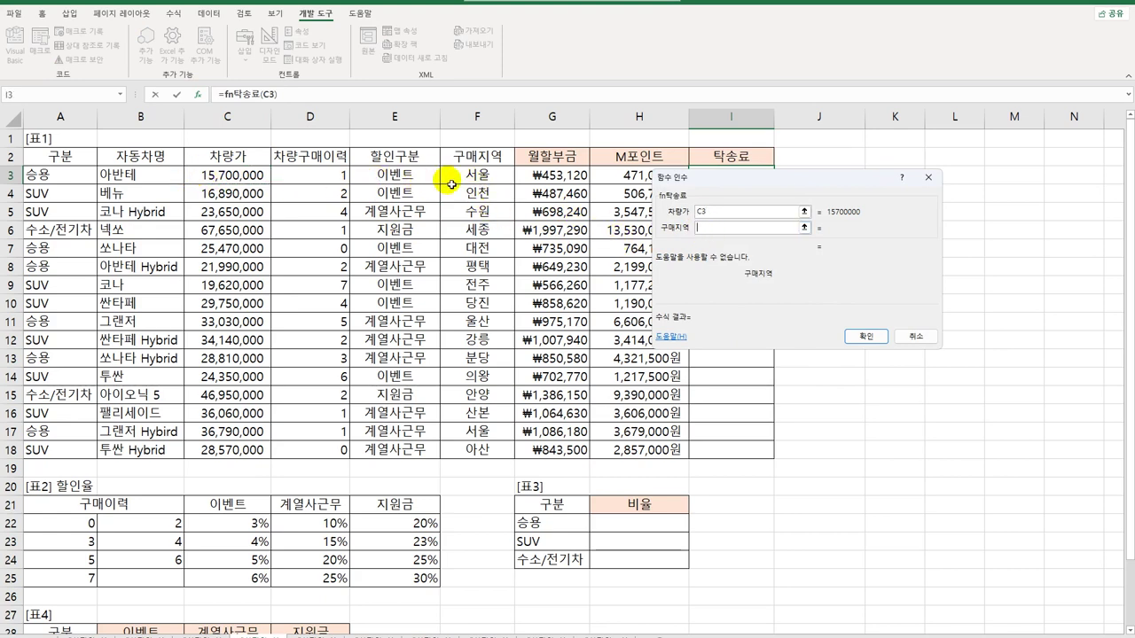
click(475, 175)
click(865, 336)
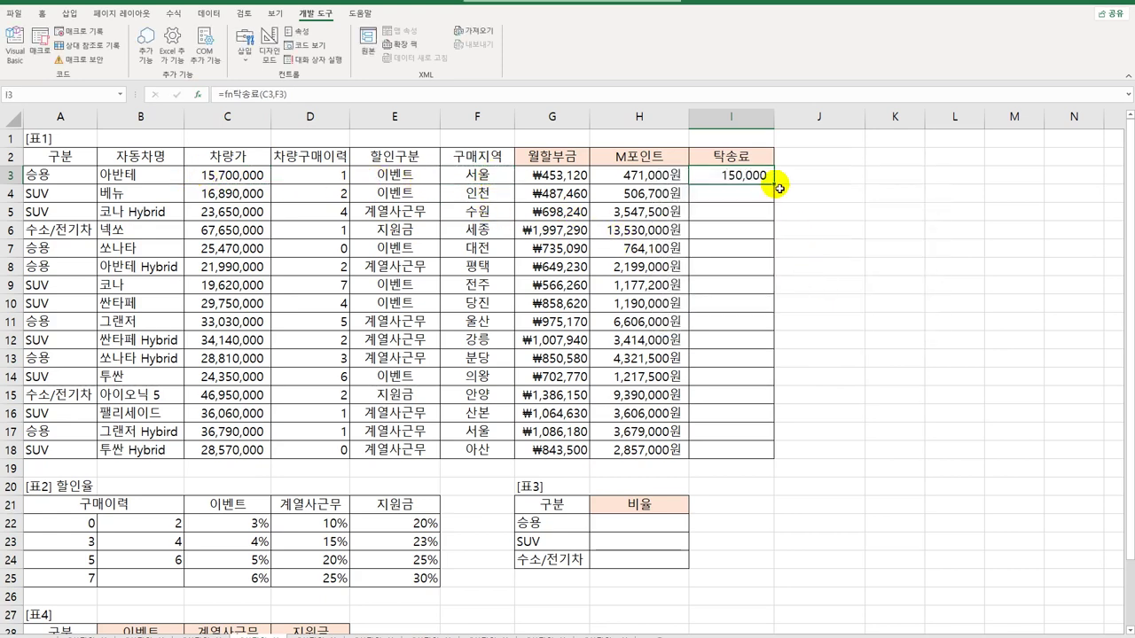
drag(780, 188, 754, 452)
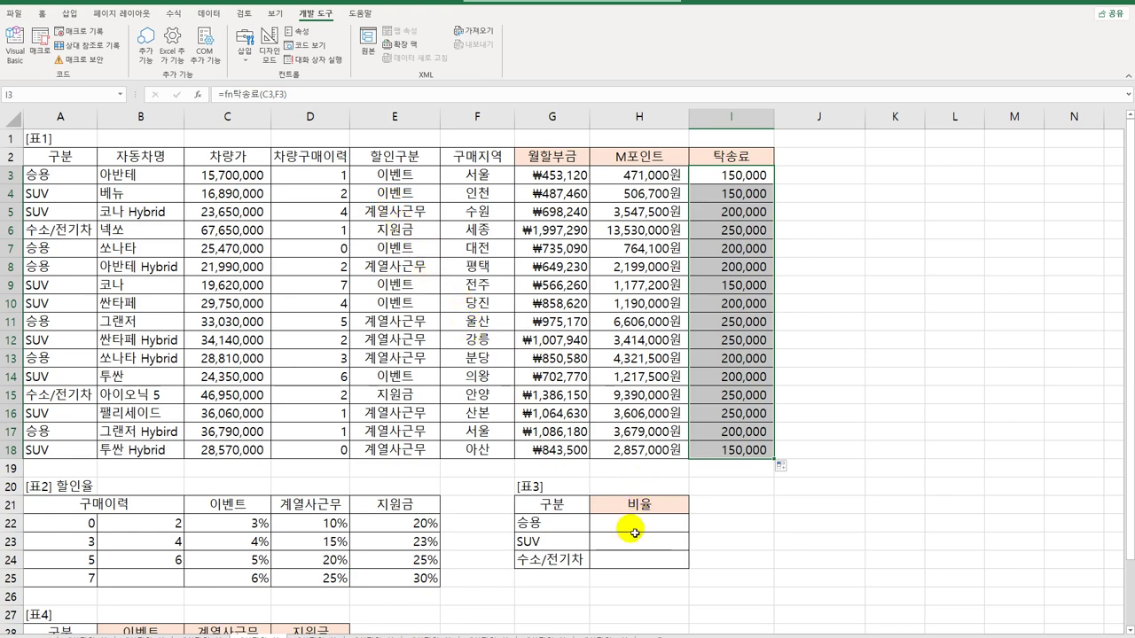
- Enter a COUNTIF formula in H22 of [표3] that counts G22 in the absolute range $A$3:$A$18
drag(635, 532, 628, 565)
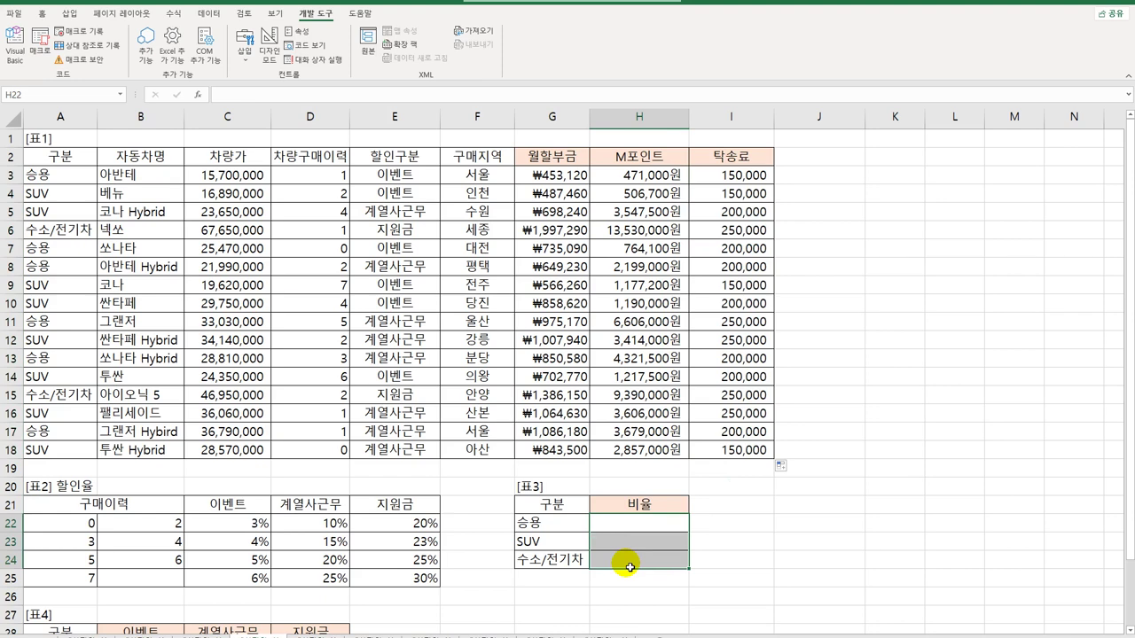
click(638, 529)
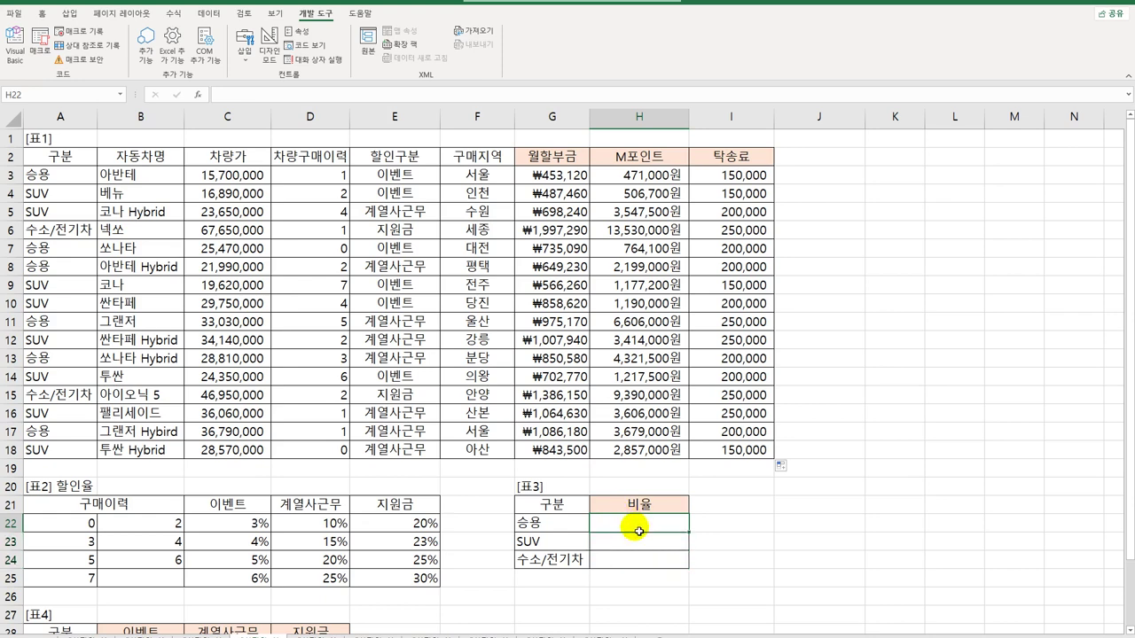
text(=)
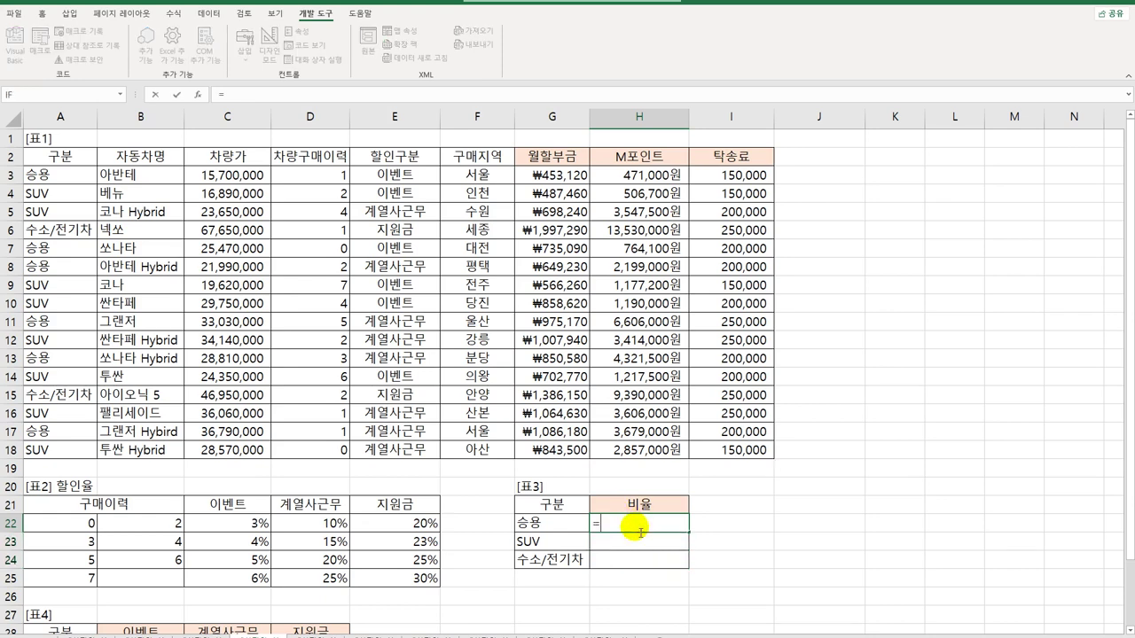
text(count)
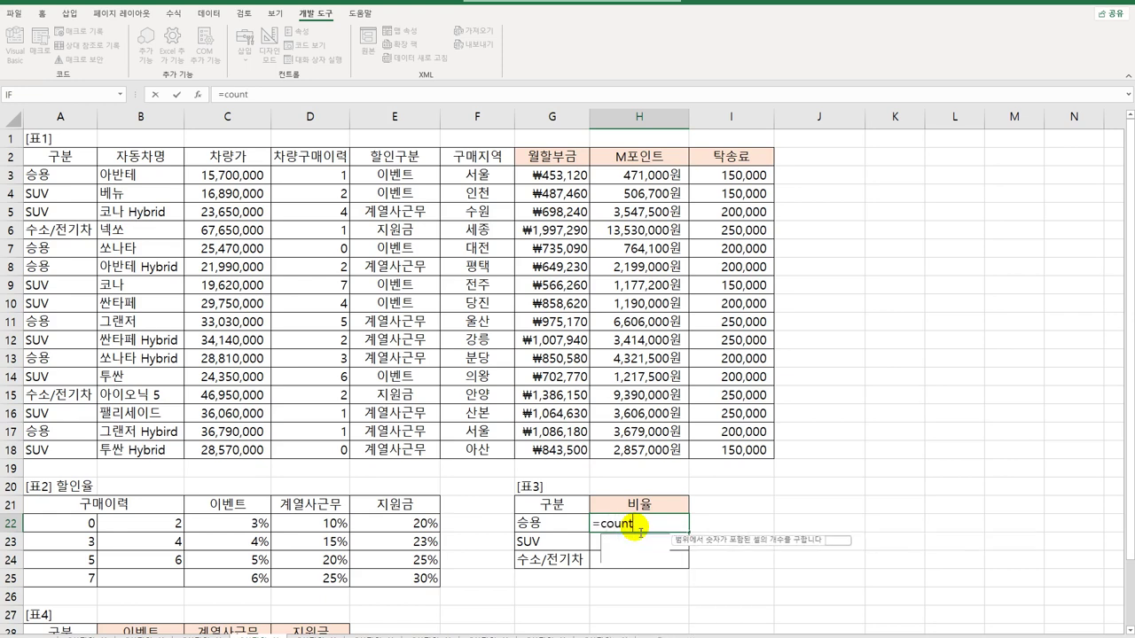
text(if()
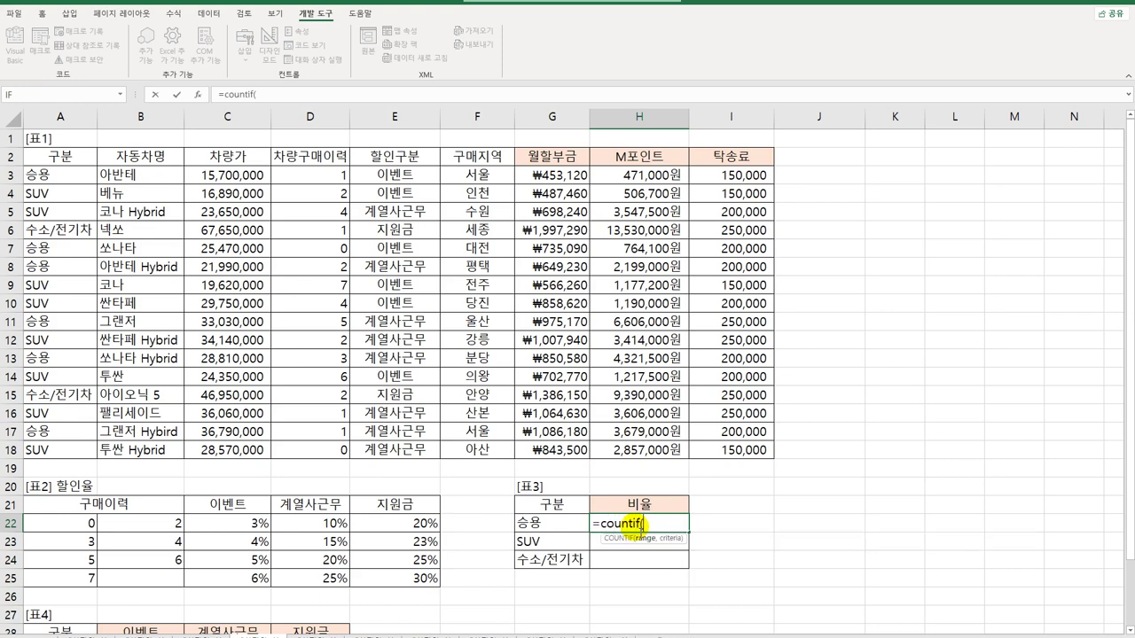
drag(67, 173, 44, 452)
key(F4)
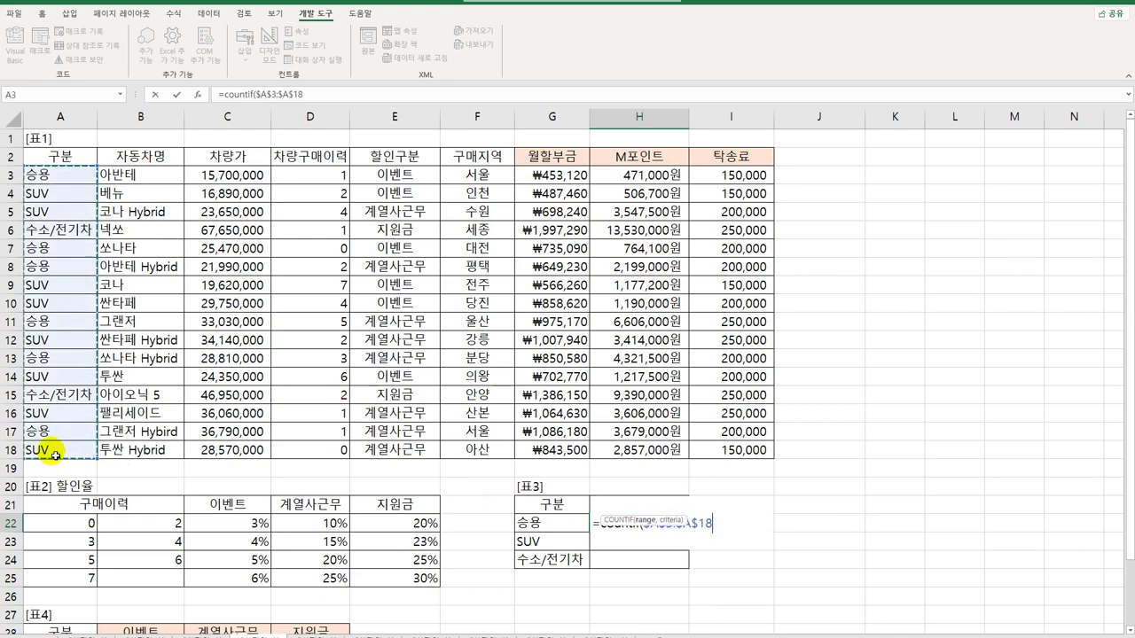
text(,)
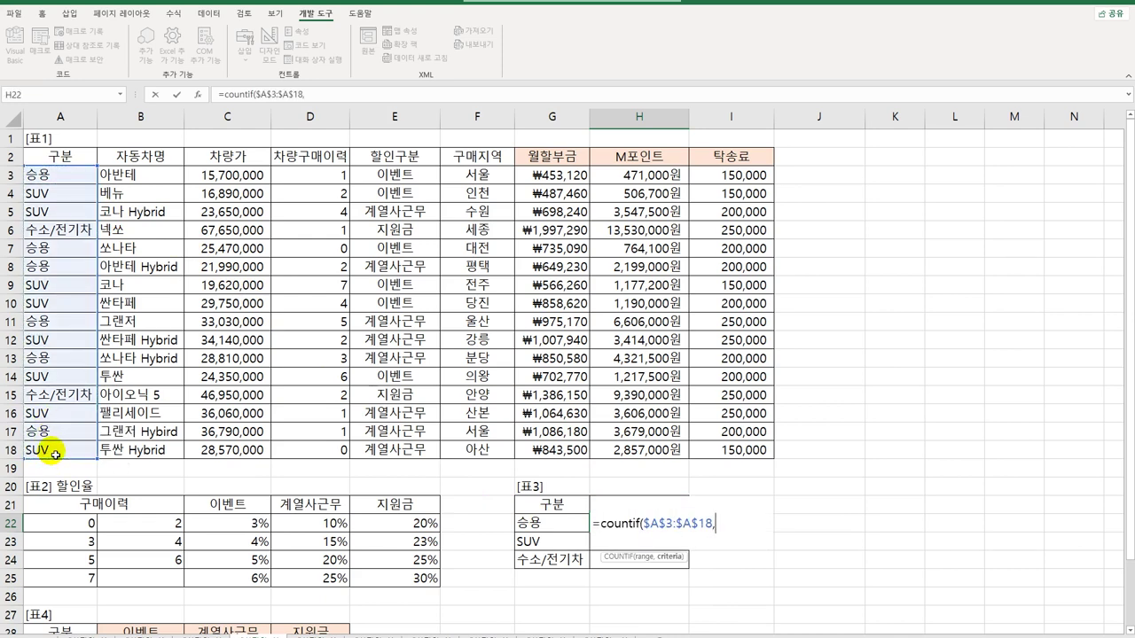
click(546, 527)
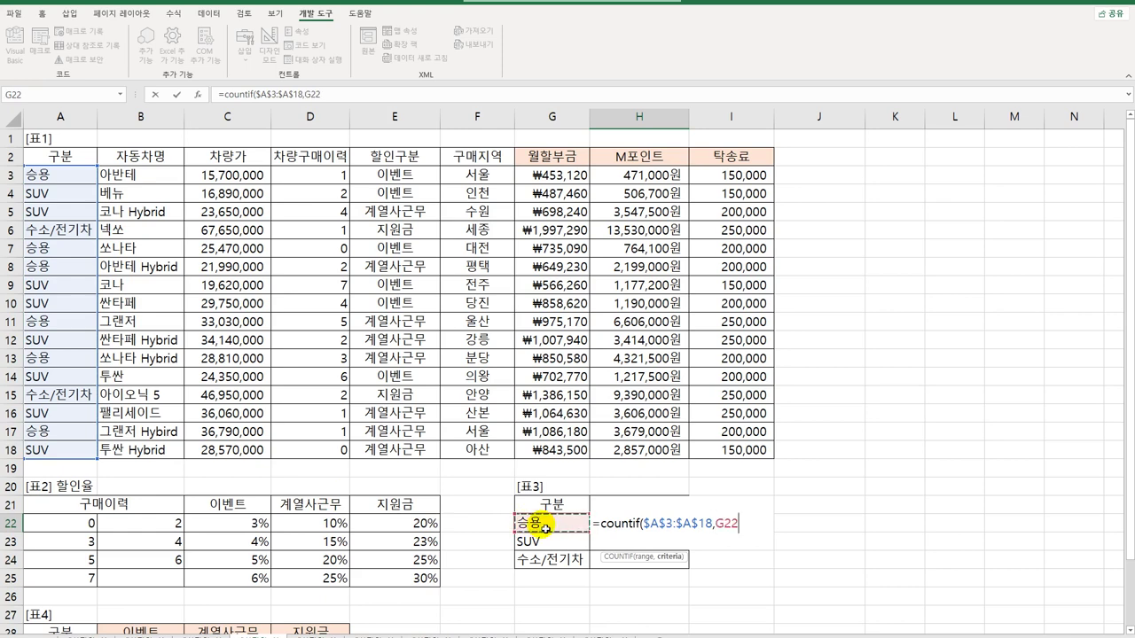
text(,)
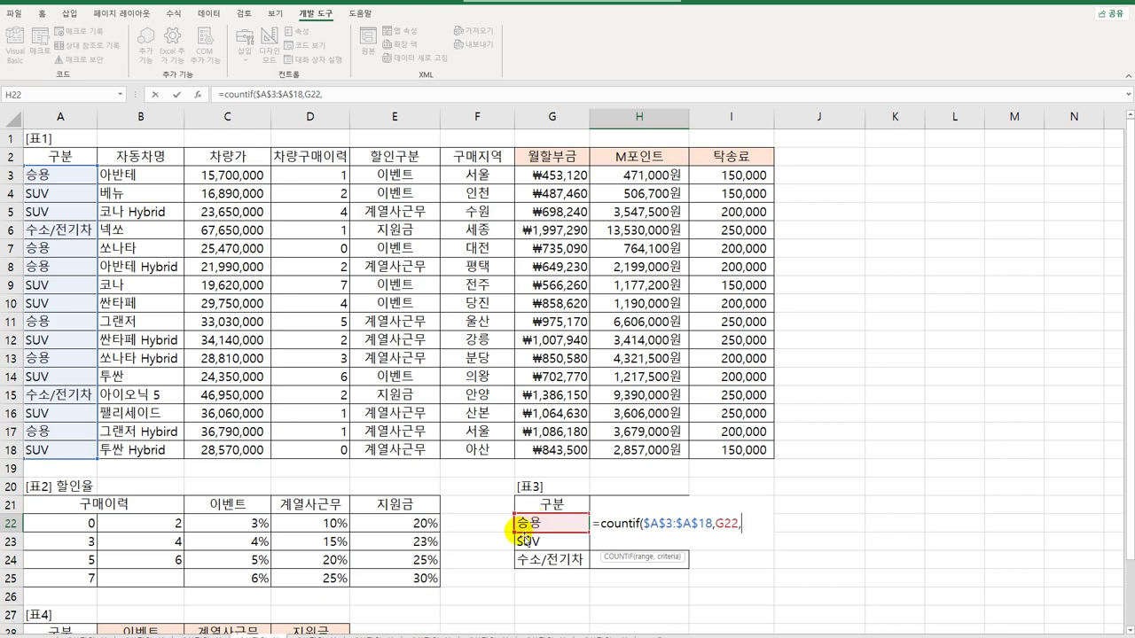
key(BackSpace)
text())
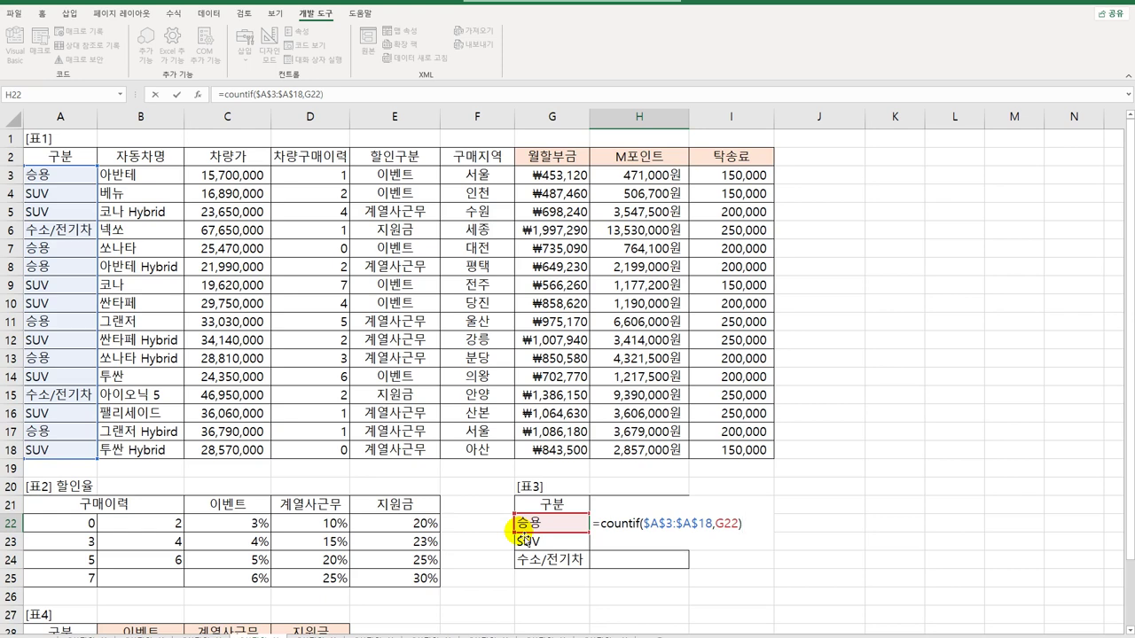
key(Return)
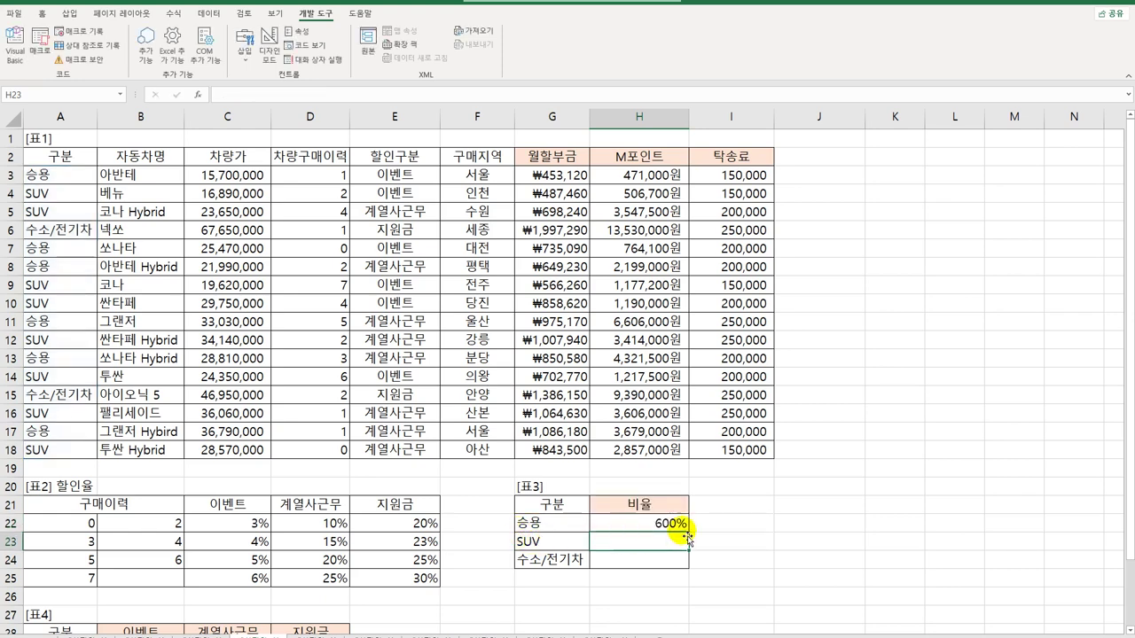
- Divide the COUNTIF in H22 by COUNTA($A$3:$A$18) and fill the formula down to H24
click(678, 527)
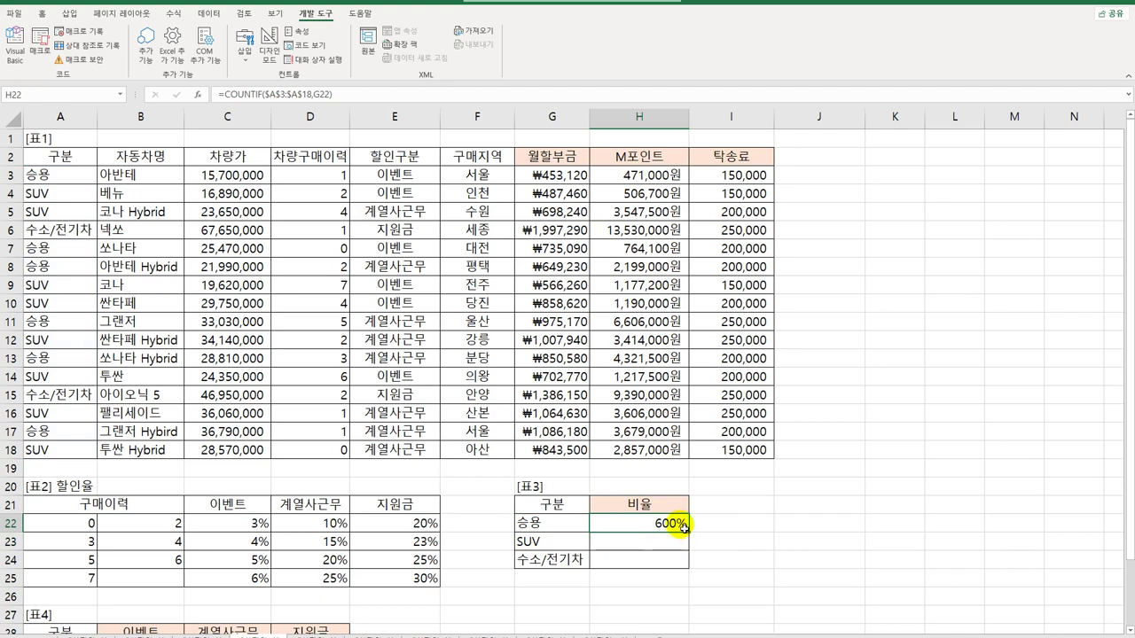
double_click(665, 523)
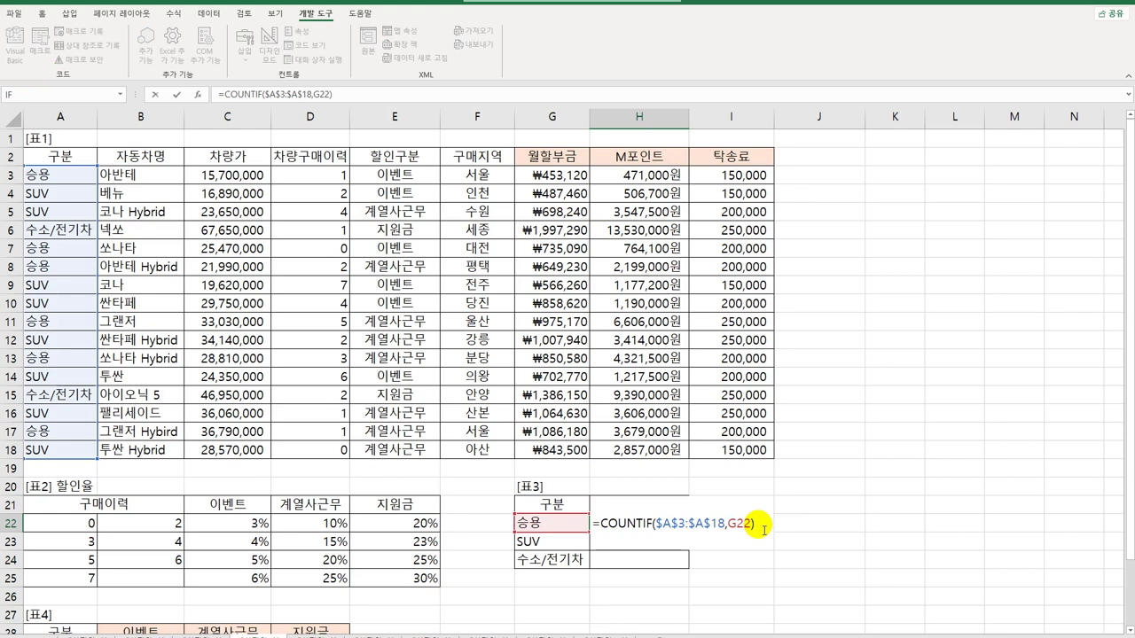
text(/count)
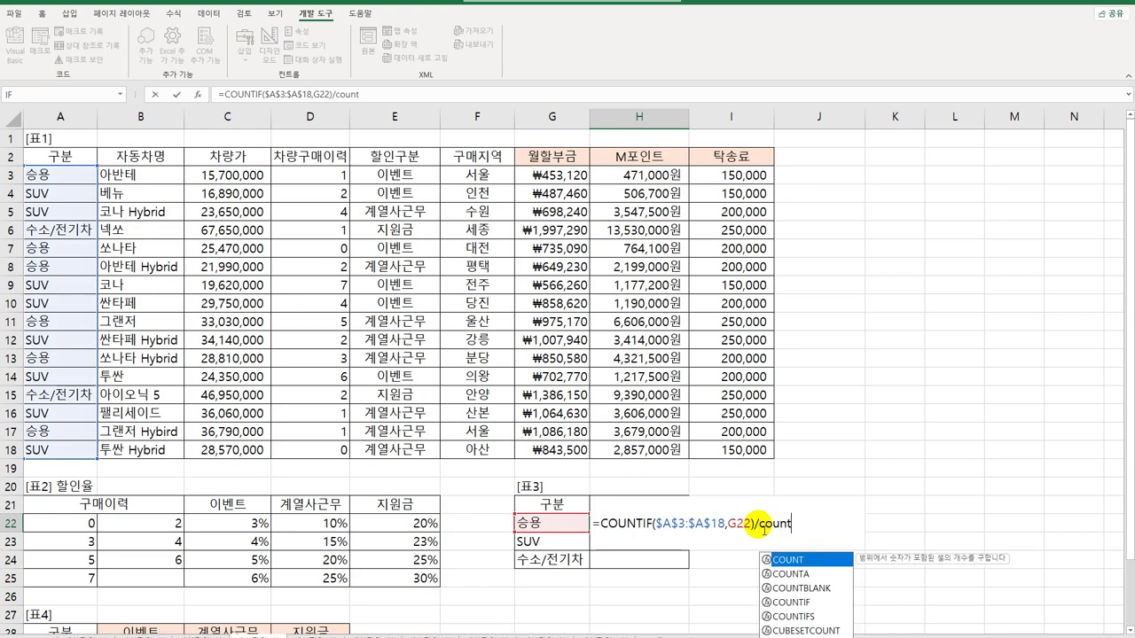
key(Down)
key(Tab)
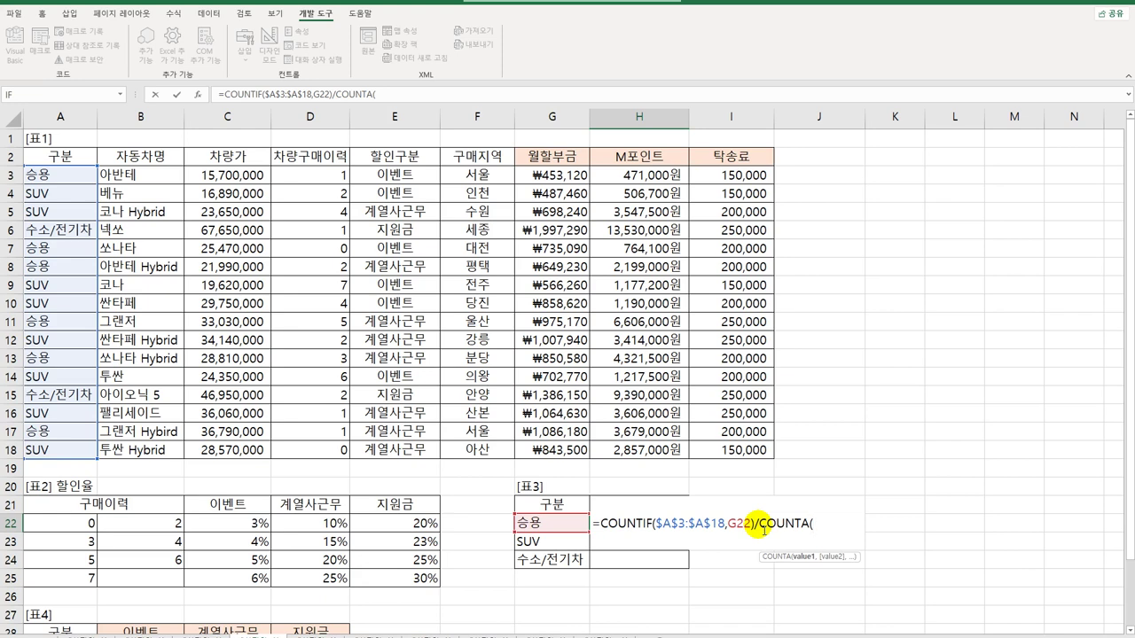
click(67, 180)
drag(68, 186, 58, 454)
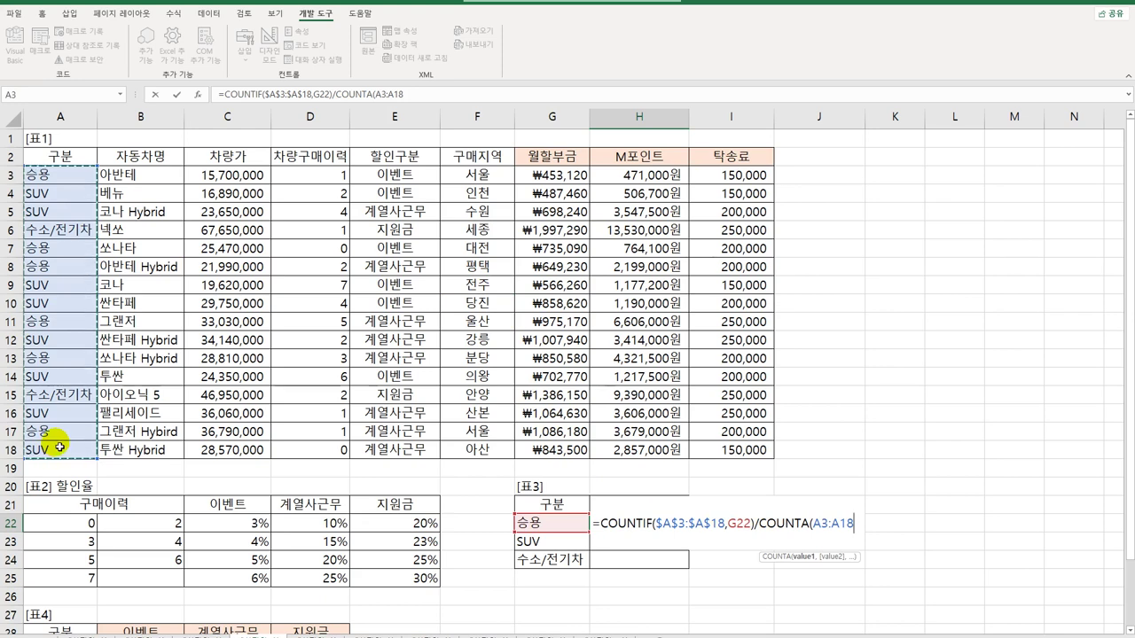
key(F4)
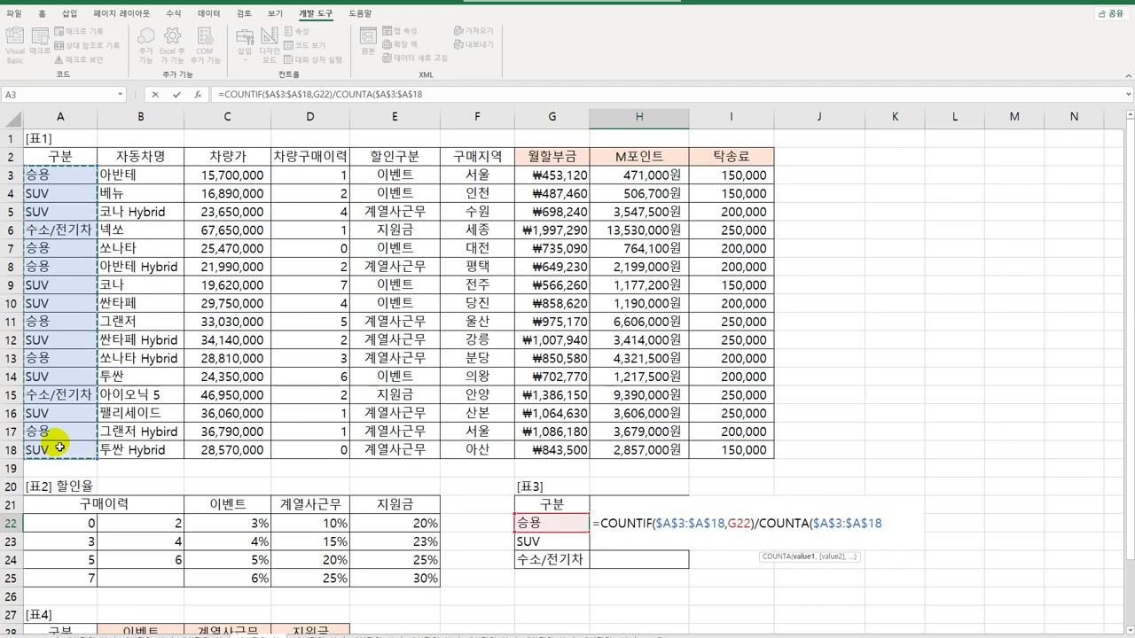
text())
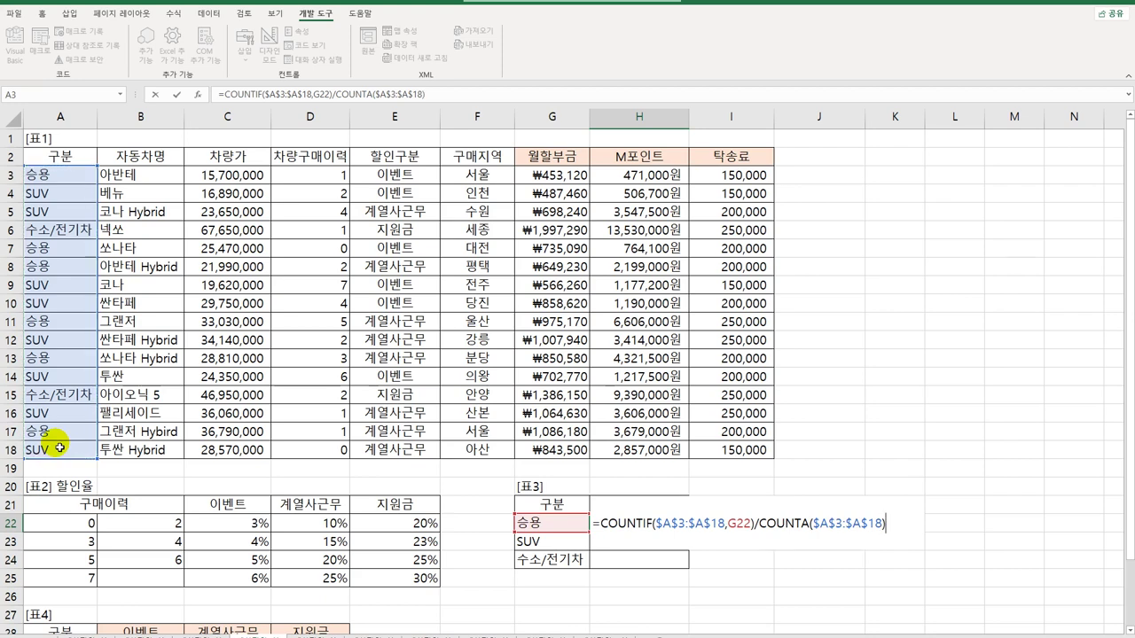
key(Return)
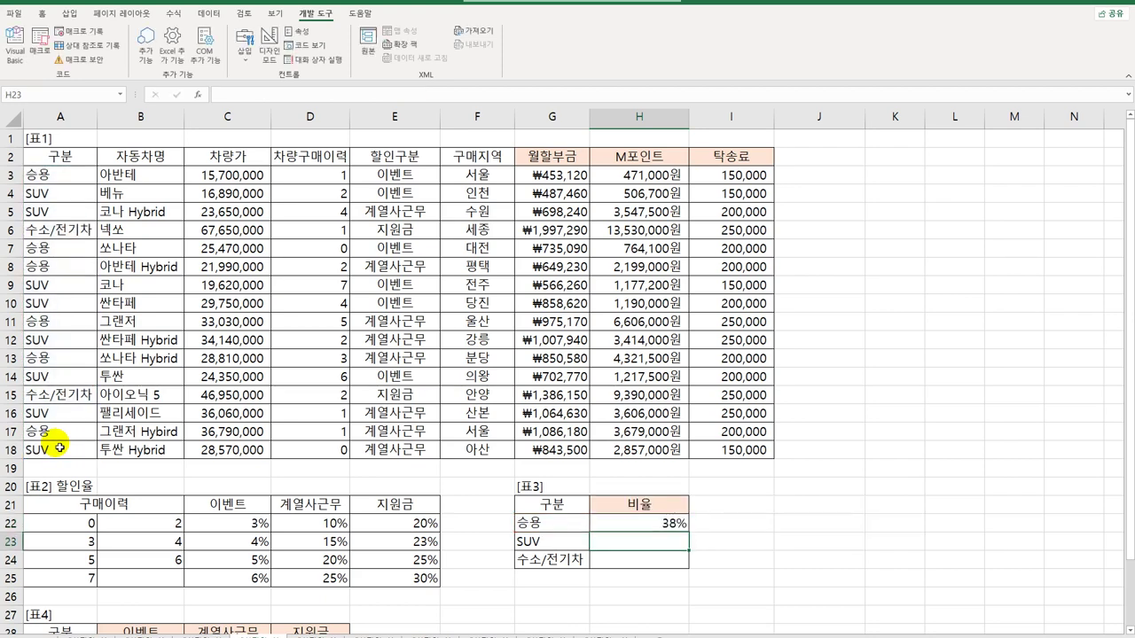
click(674, 525)
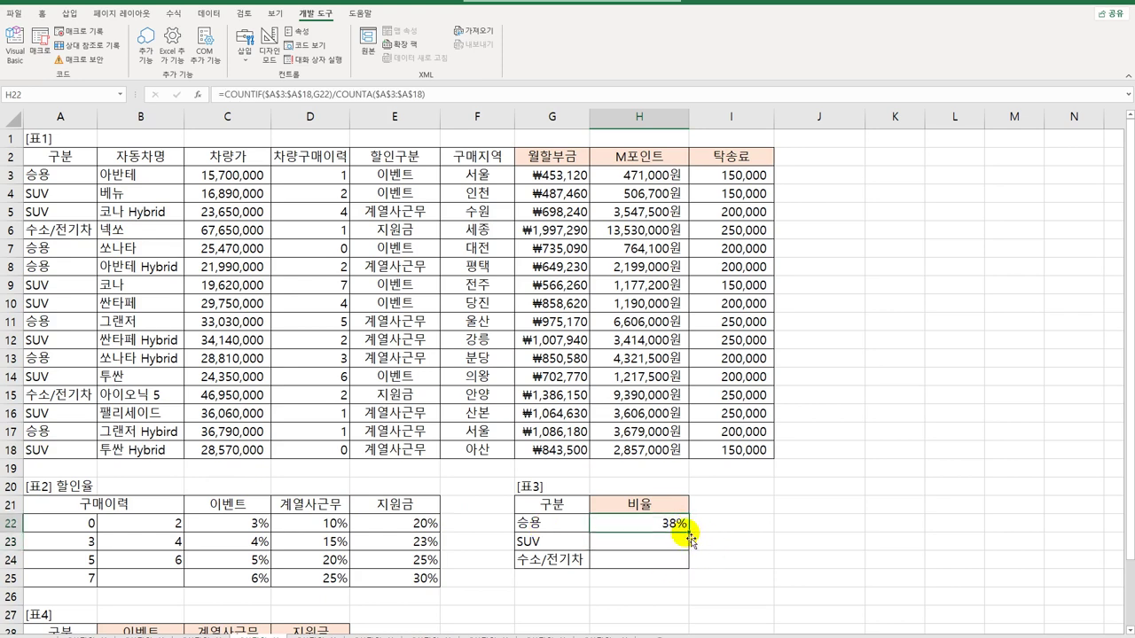
drag(688, 532, 683, 563)
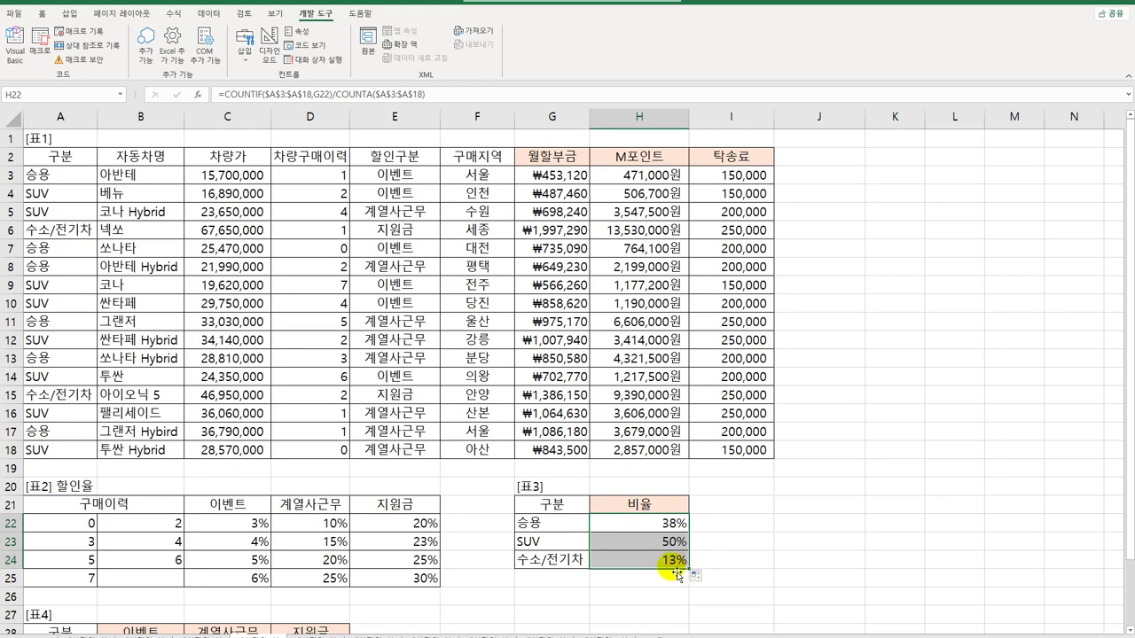
- Start an AVERAGE formula with a nested IF in cell B29 of [표4], opening a parenthesis for its first condition
scroll(559, 534, down, 3)
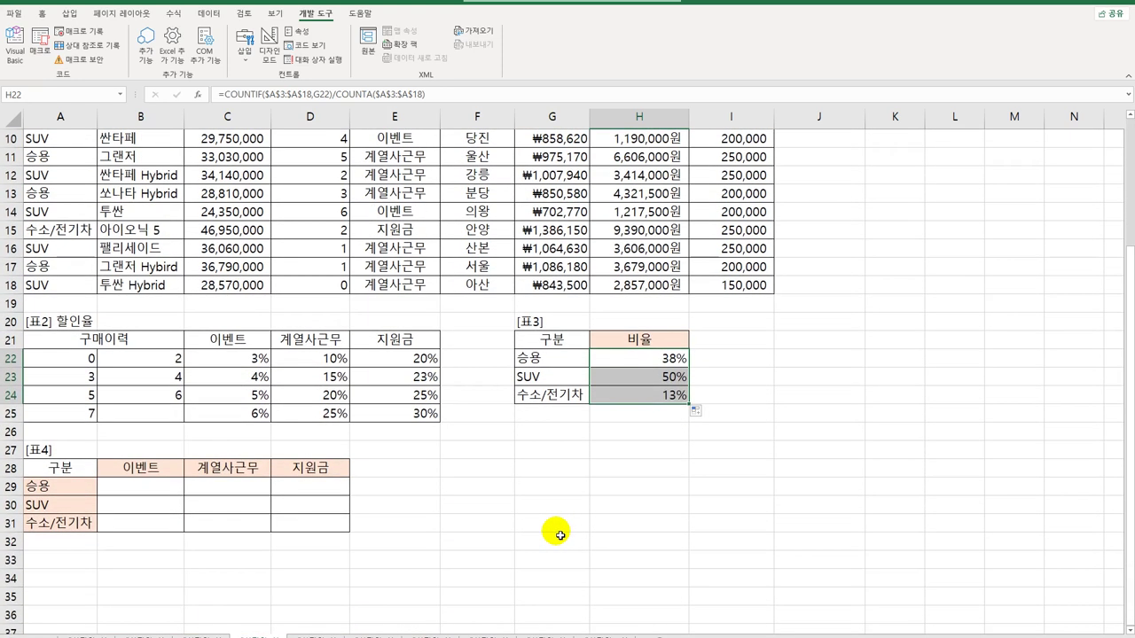
click(144, 488)
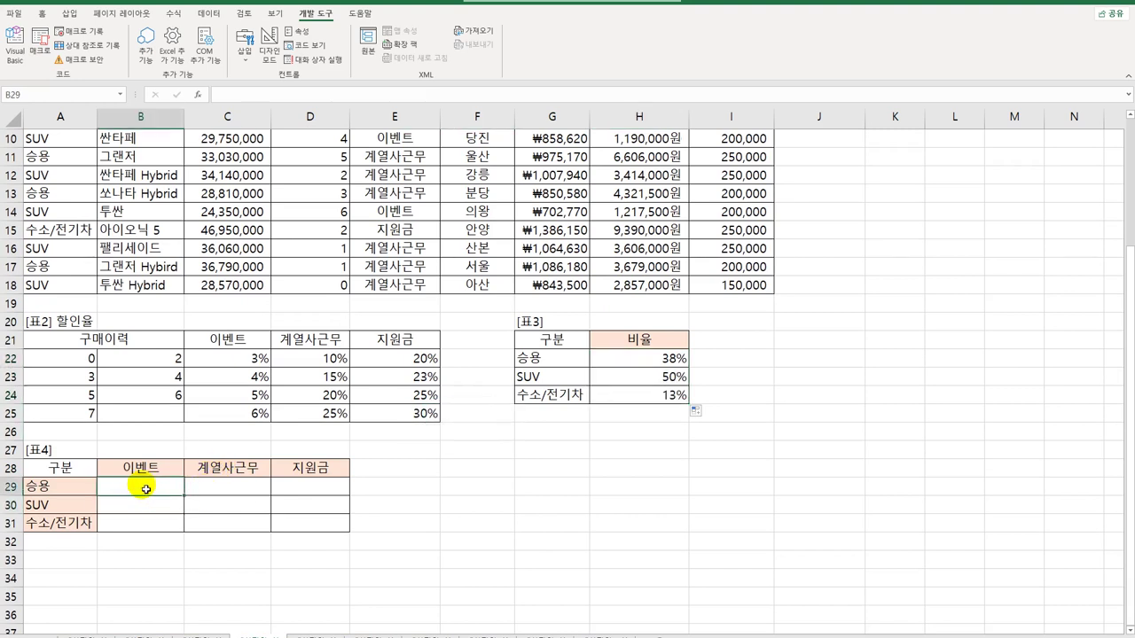
drag(145, 490, 304, 529)
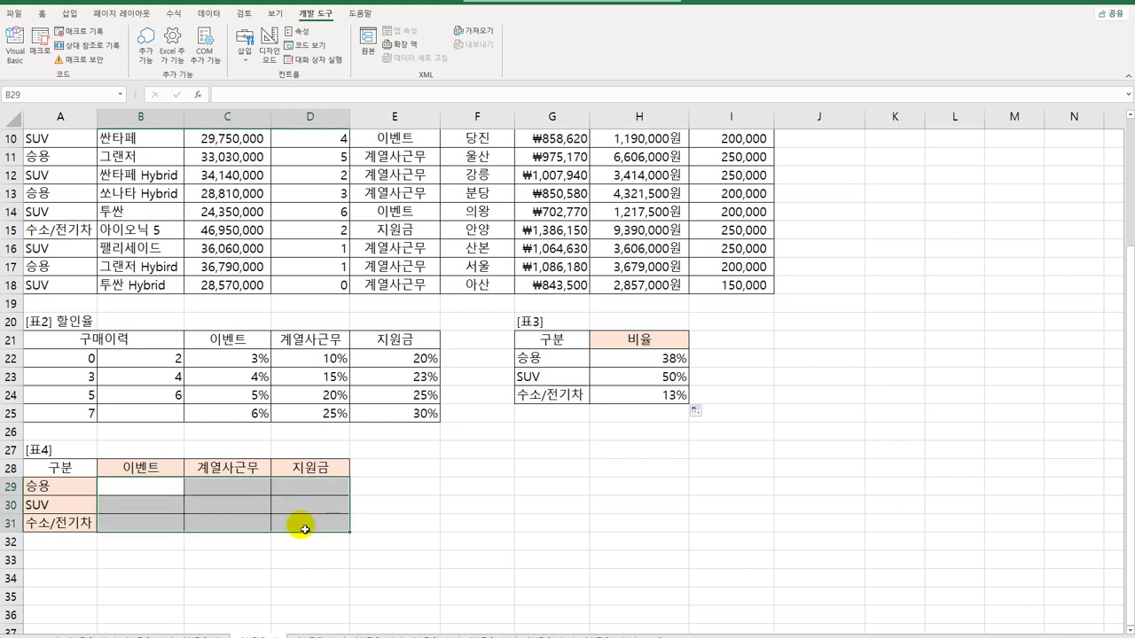
click(170, 495)
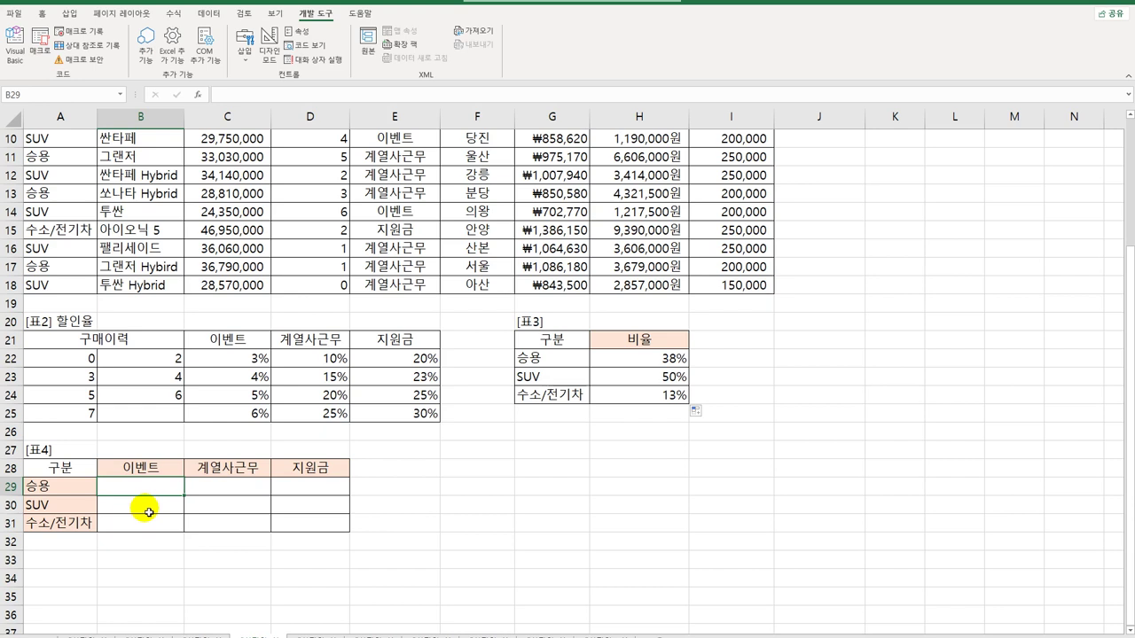
text(=)
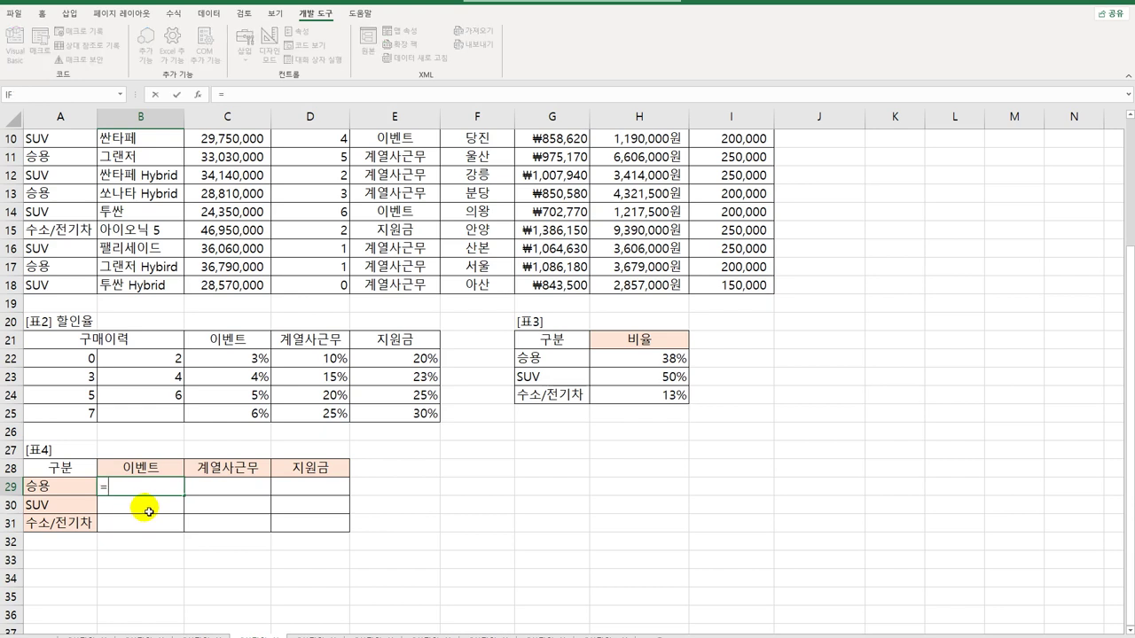
text(av)
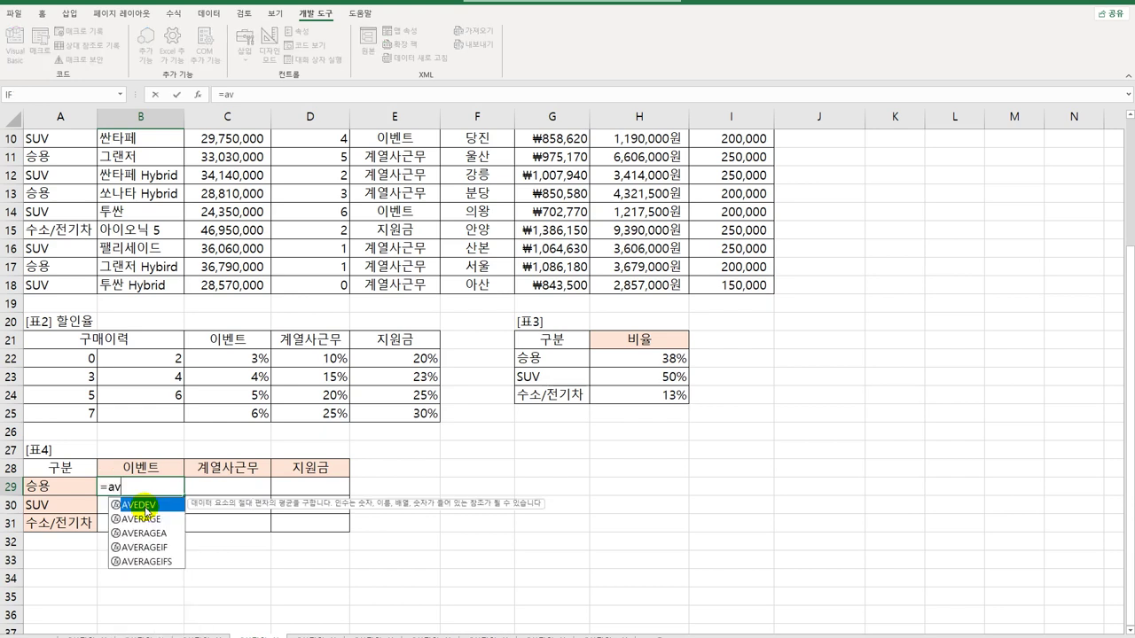
key(Down)
key(Tab)
text(if()
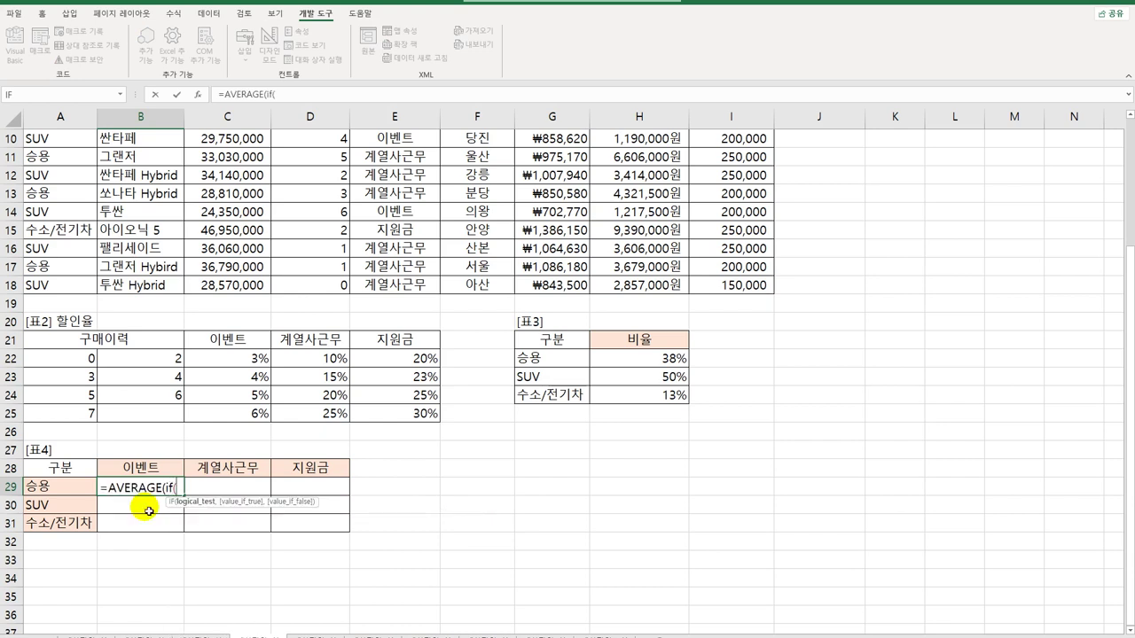
text(()
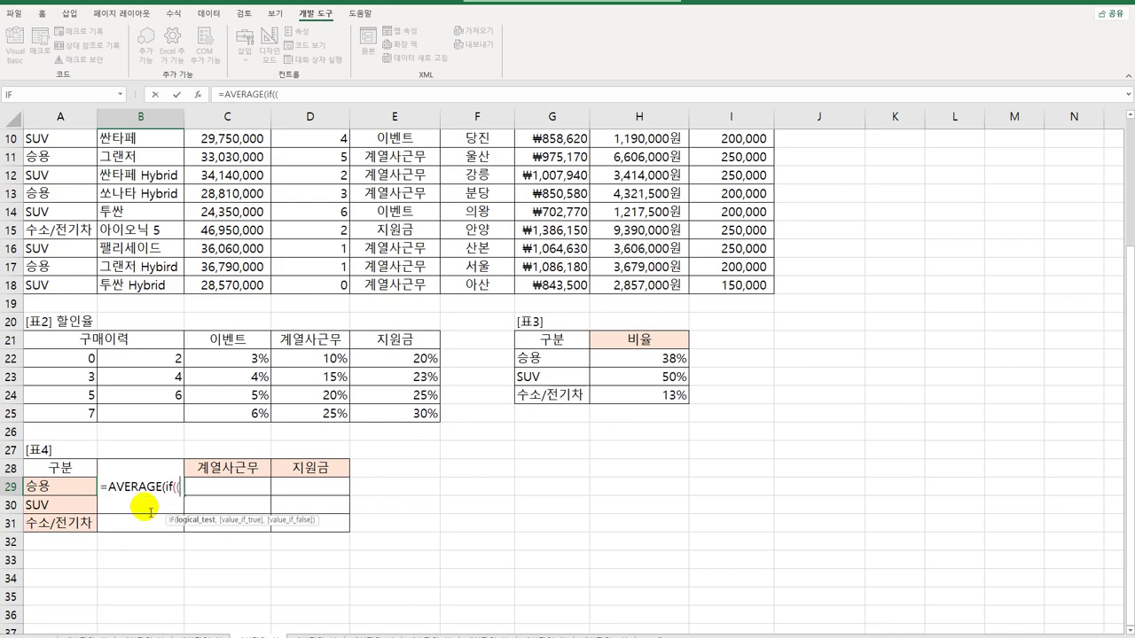
- Add the condition $A$3:$A$18=$A29 to the IF in B29 and open a second condition multiplied with it
scroll(141, 507, up, 3)
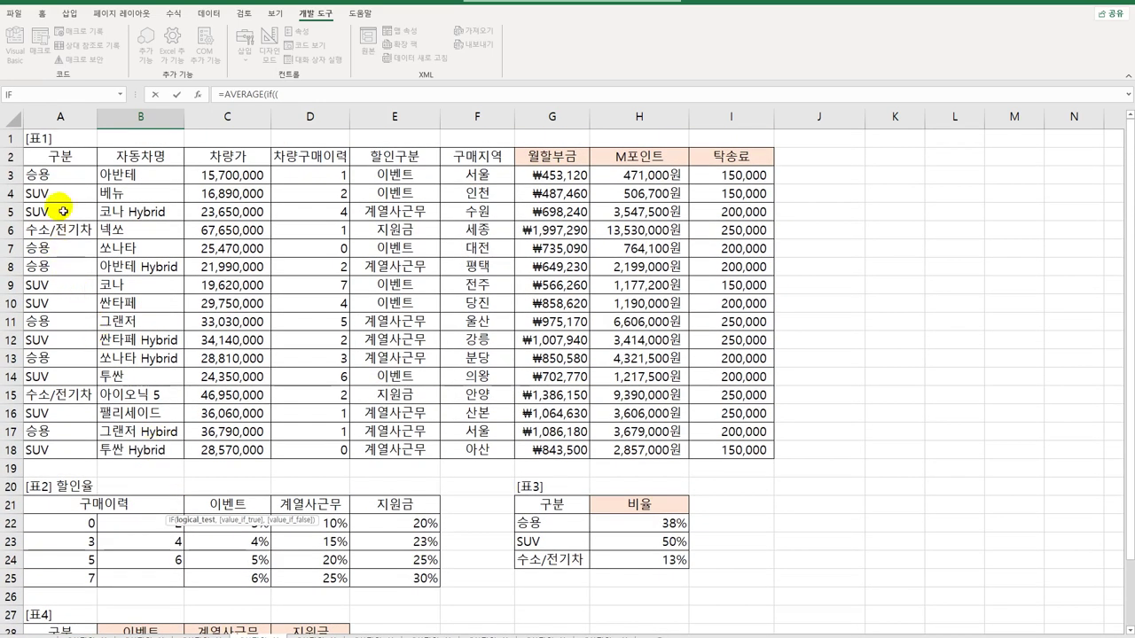
drag(61, 175, 61, 450)
key(F4)
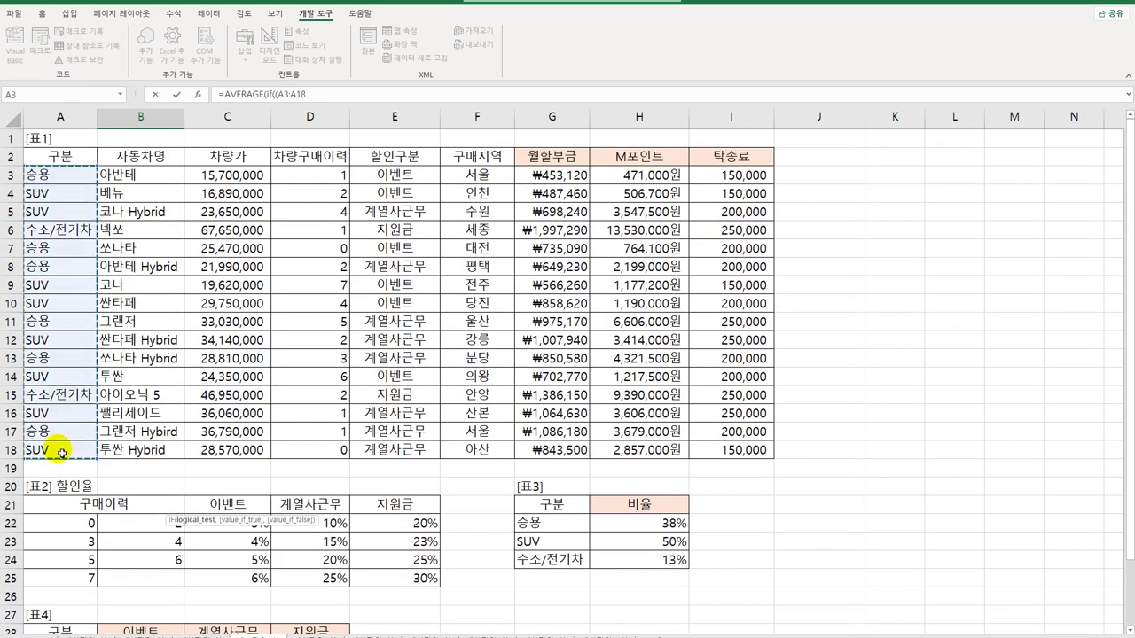
scroll(62, 452, down, 5)
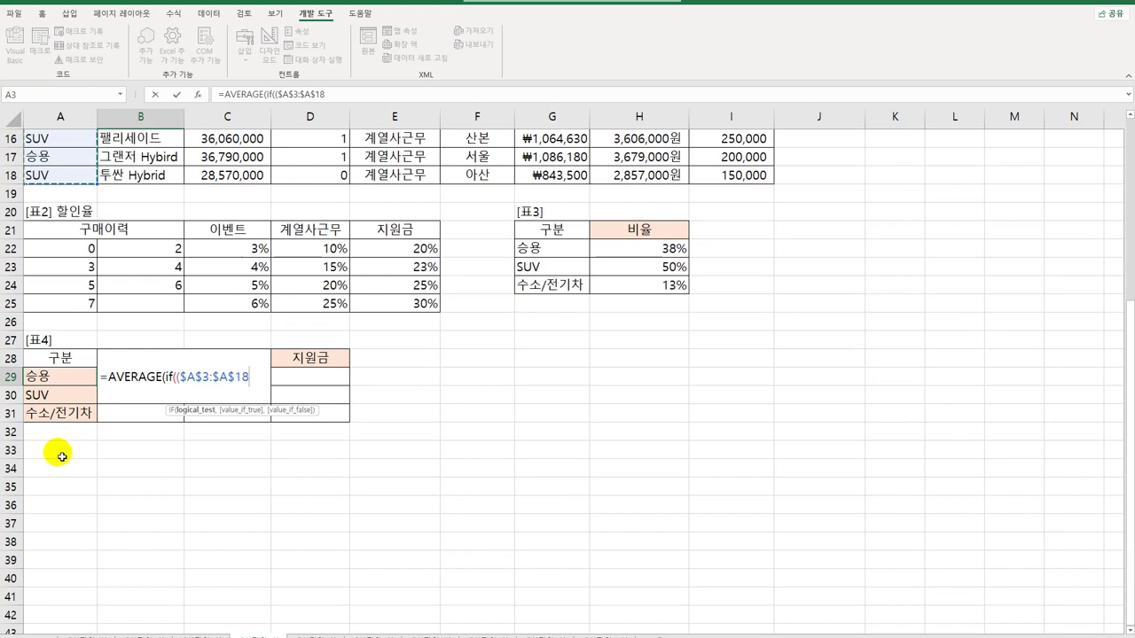
text(=)
key(Left)
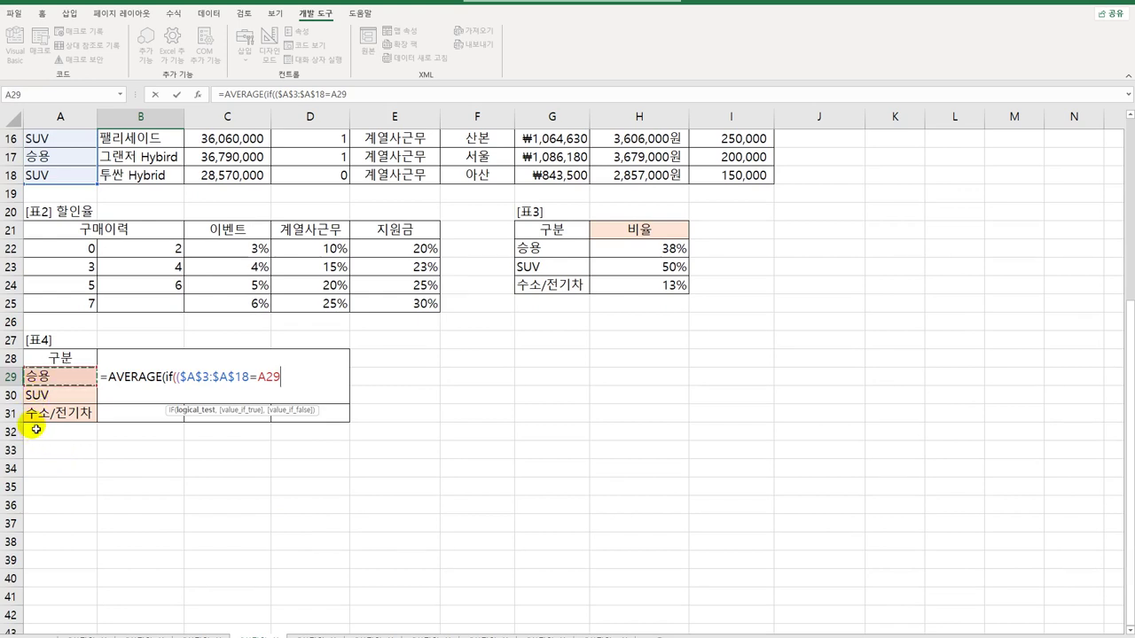
key(F4)
key(F4)
key(F4)
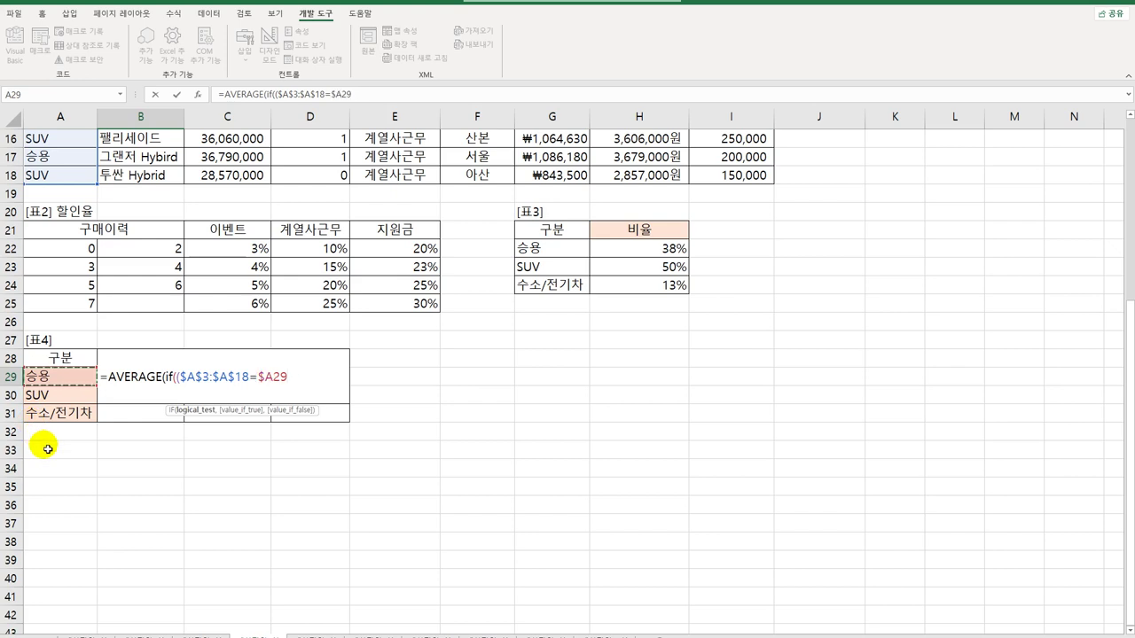
text()*()
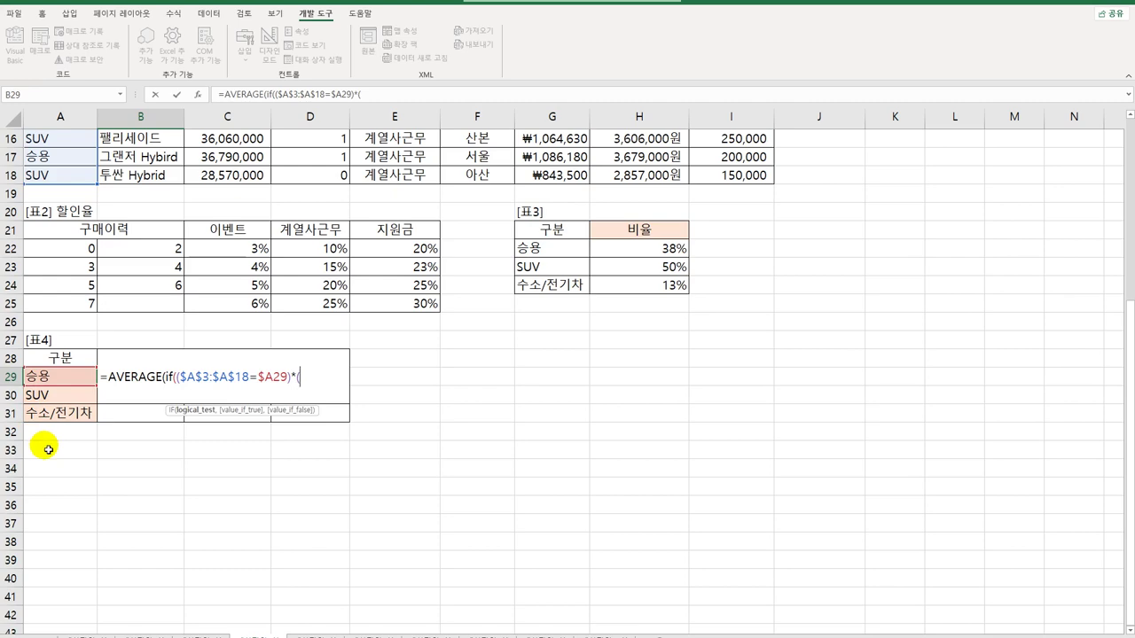
- Complete the second IF condition in B29 as $E$3:$E$18=B$28 and close its parenthesis
scroll(48, 449, up, 5)
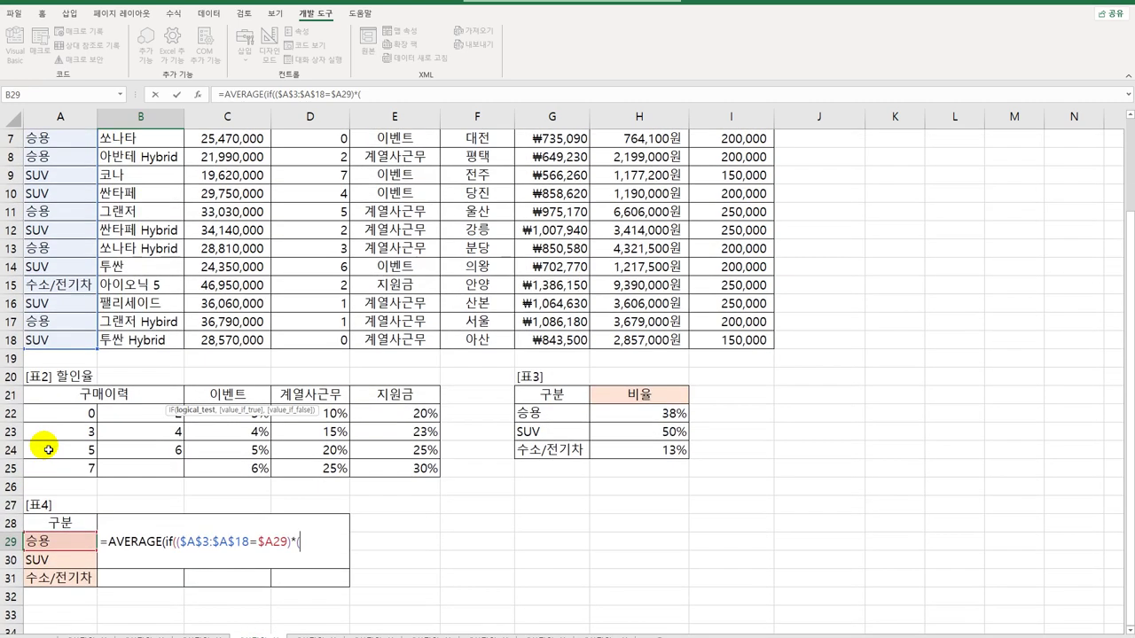
drag(382, 175, 368, 450)
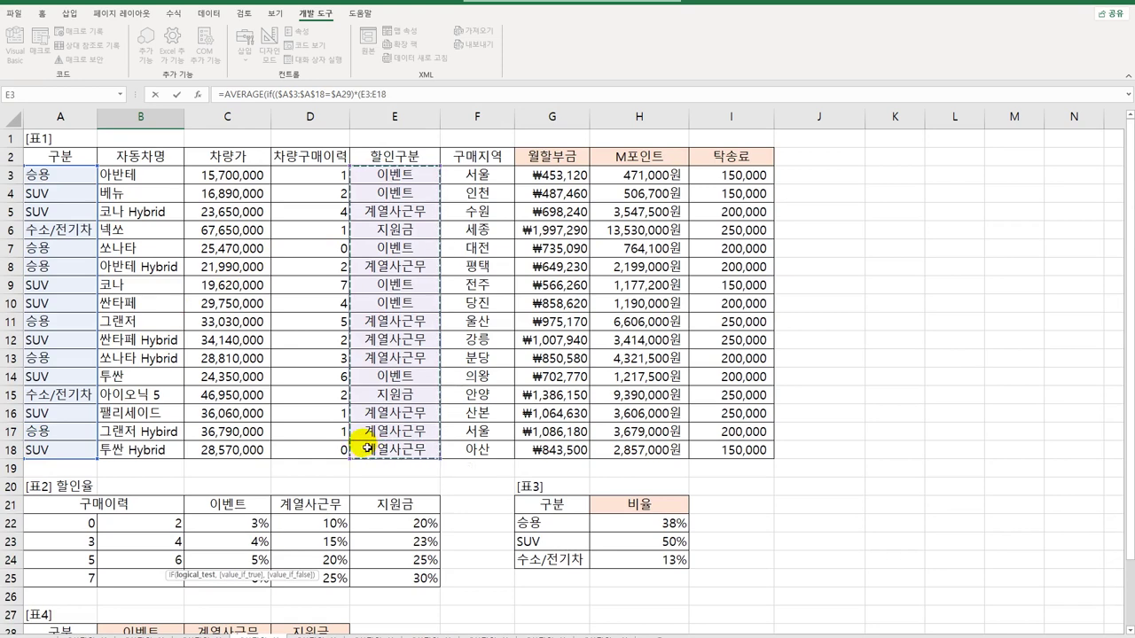
key(F4)
scroll(368, 445, down, 5)
text(=)
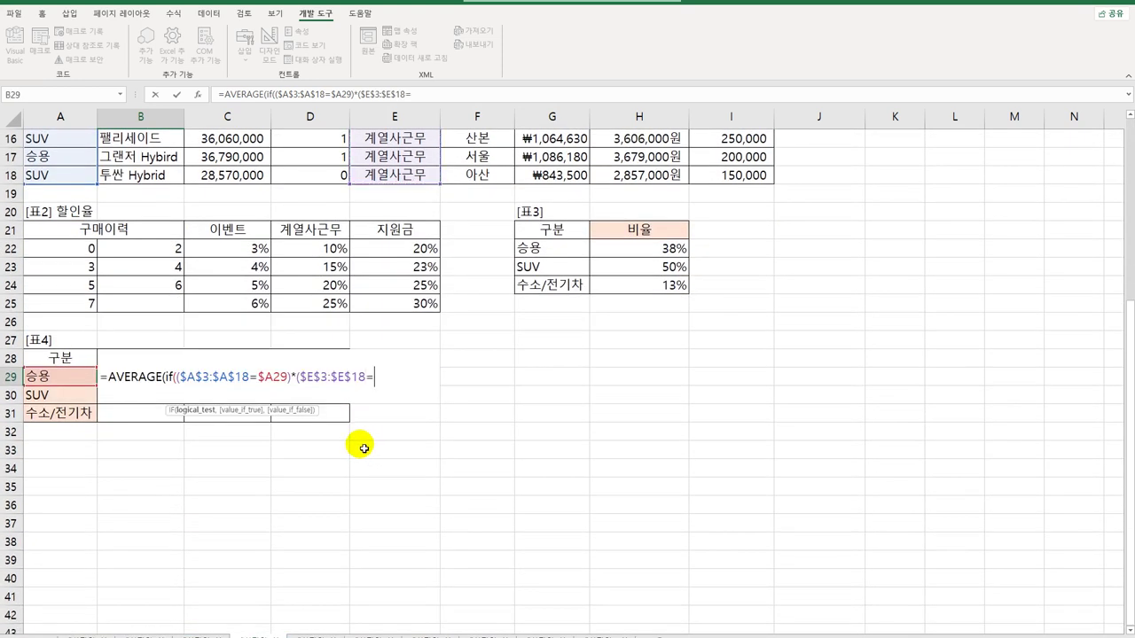
key(Up)
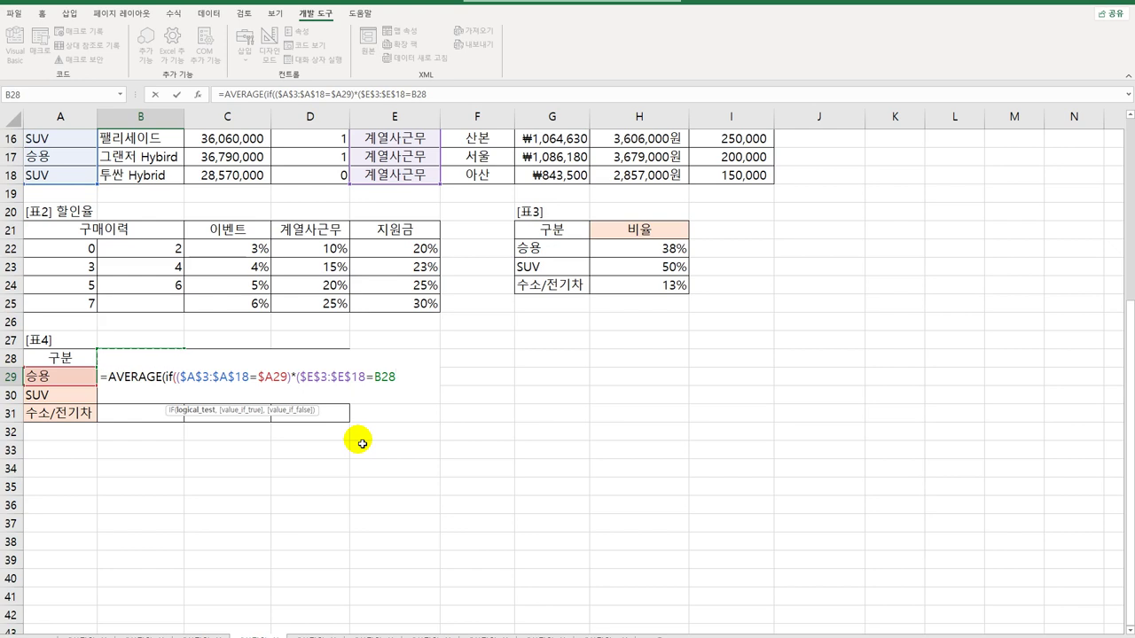
key(F4)
key(F4)
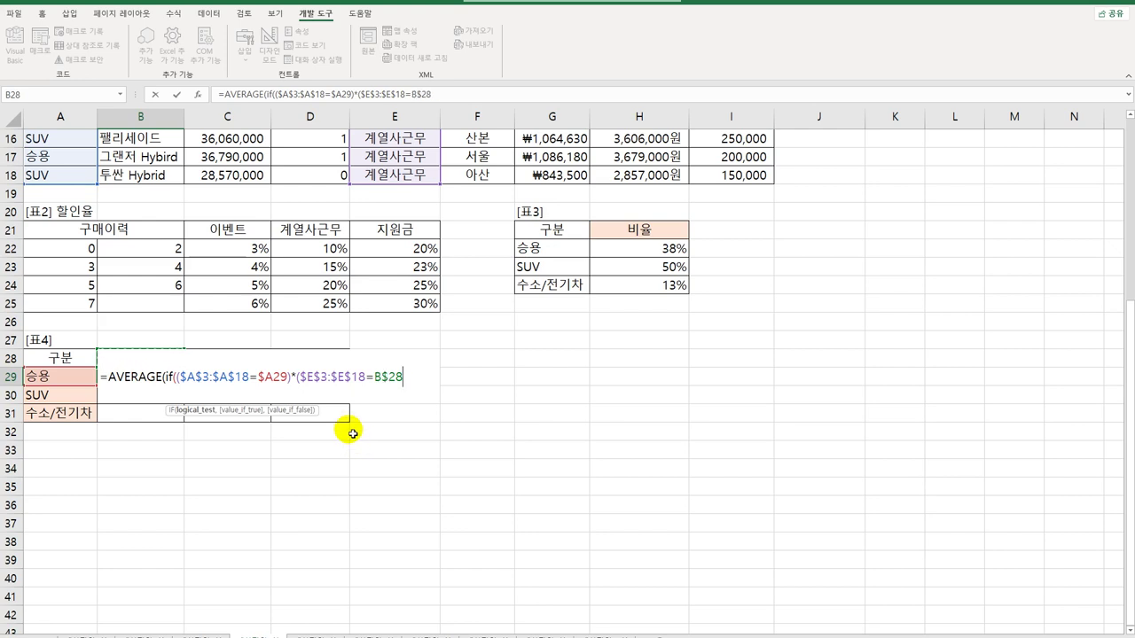
text(),)
- Add $C$3:$C$18 as the IF value in B29, close both functions and enter it as an array formula
scroll(469, 474, up, 5)
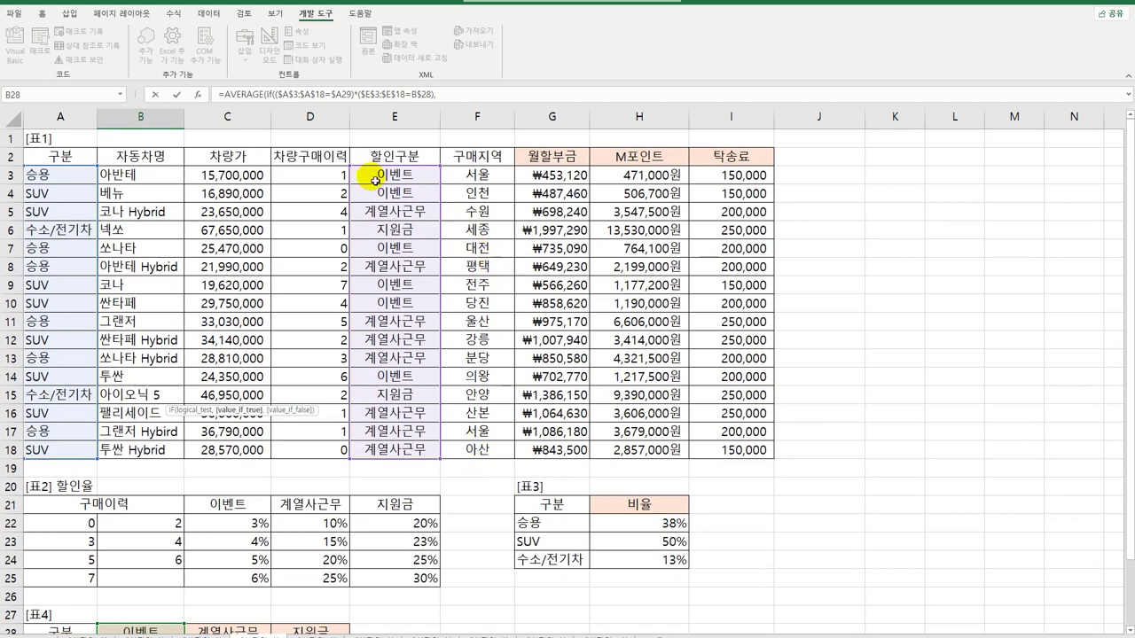
drag(253, 175, 250, 453)
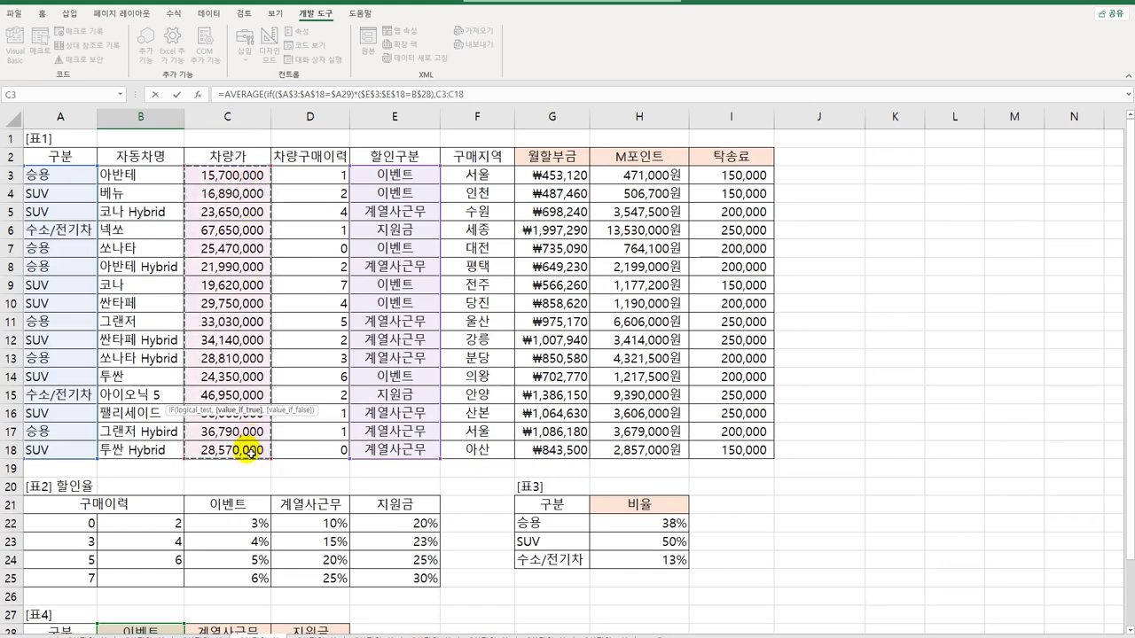
key(F4)
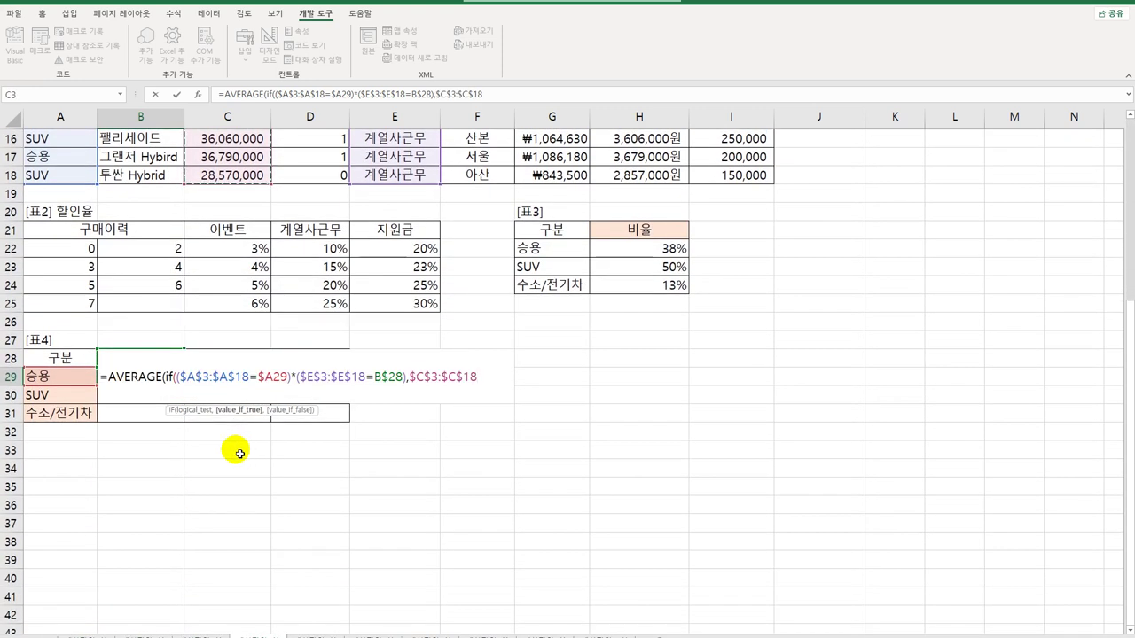
text()))
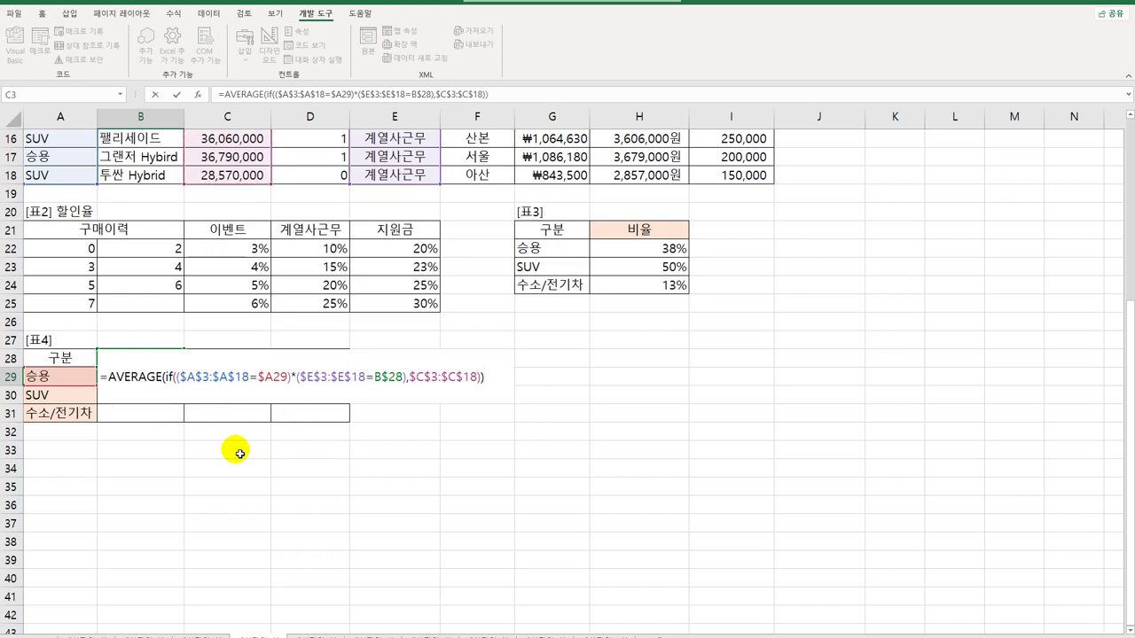
key(ctrl+shift+Return)
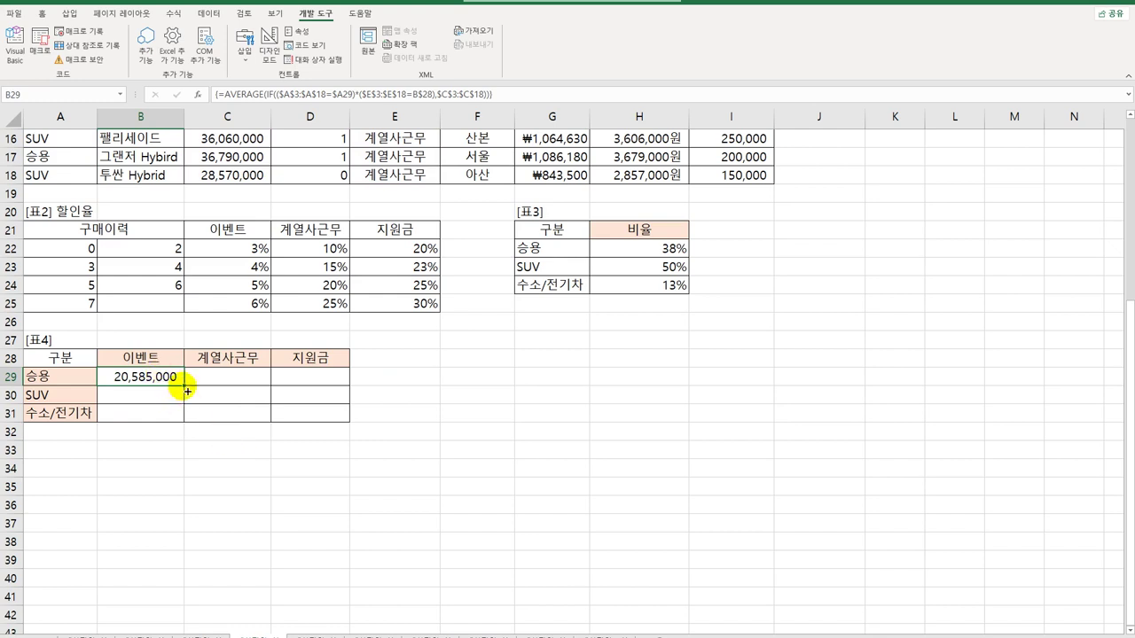
- Fill the B29 array formula through D31 and inspect the cells B31, C31 and D29
drag(185, 384, 324, 426)
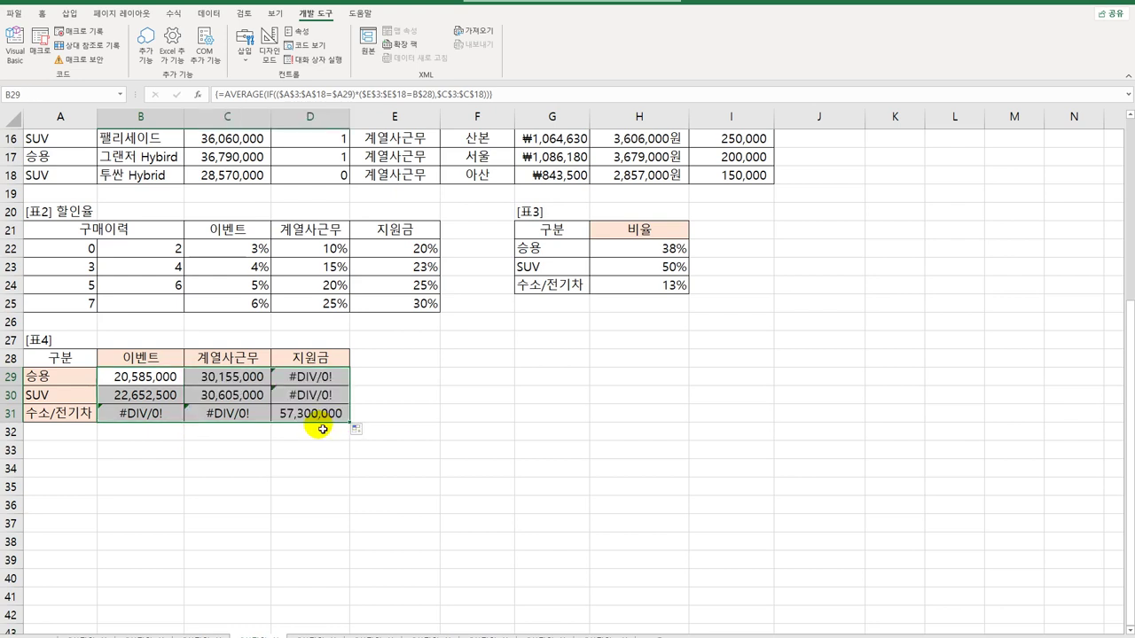
click(144, 415)
click(236, 414)
click(325, 382)
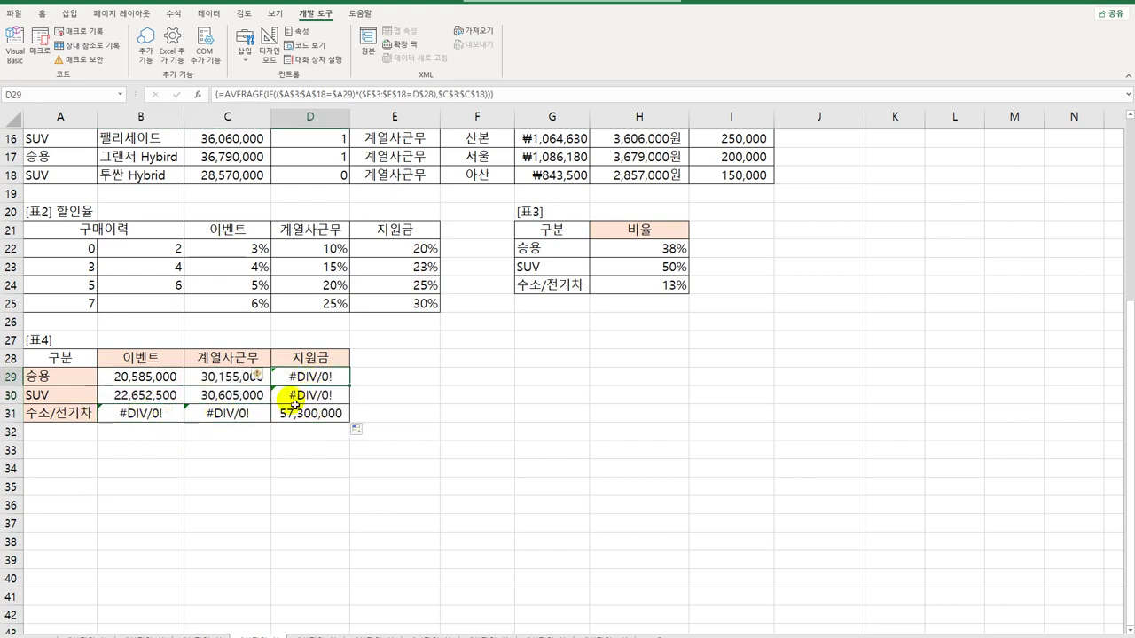
- Wrap the B29 array formula in IFERROR with 0 as the error value and fill it through D31
click(147, 378)
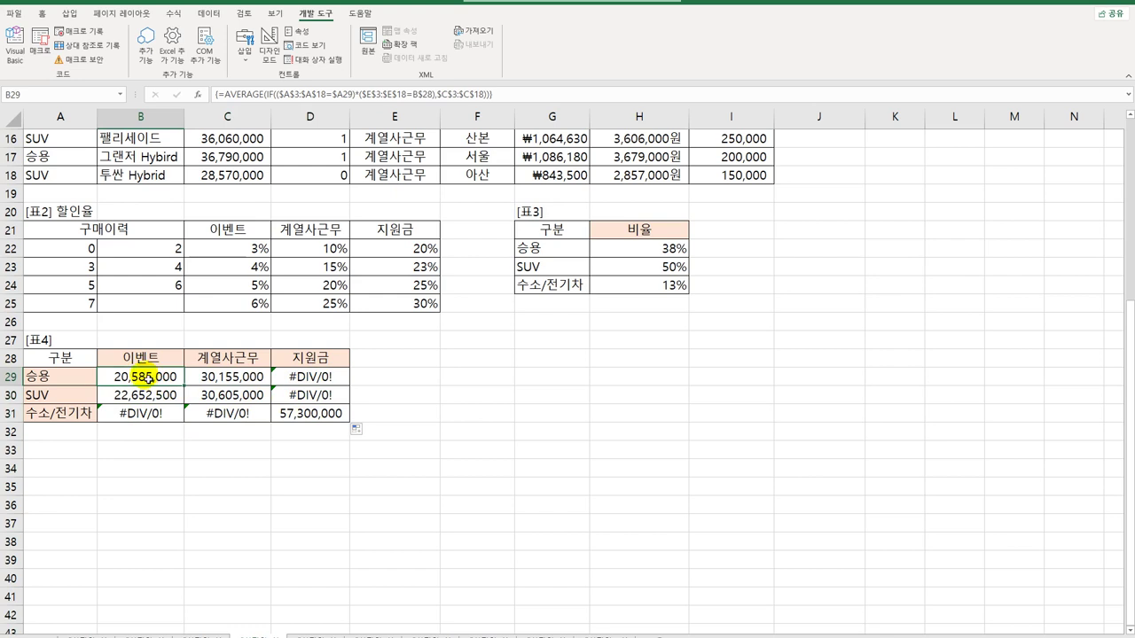
double_click(131, 379)
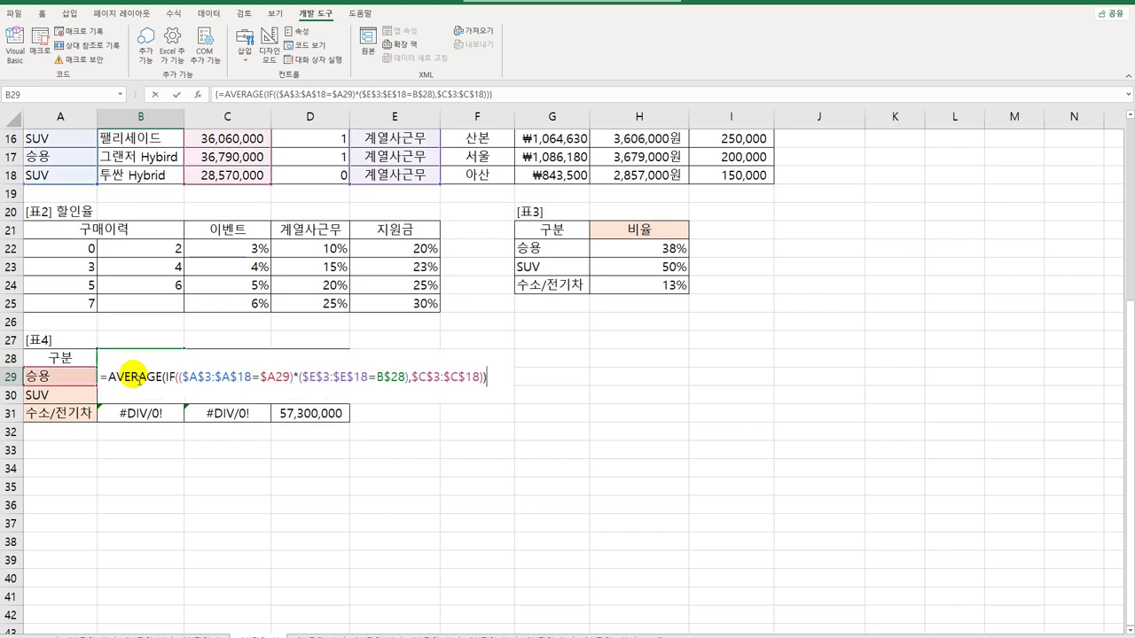
click(108, 378)
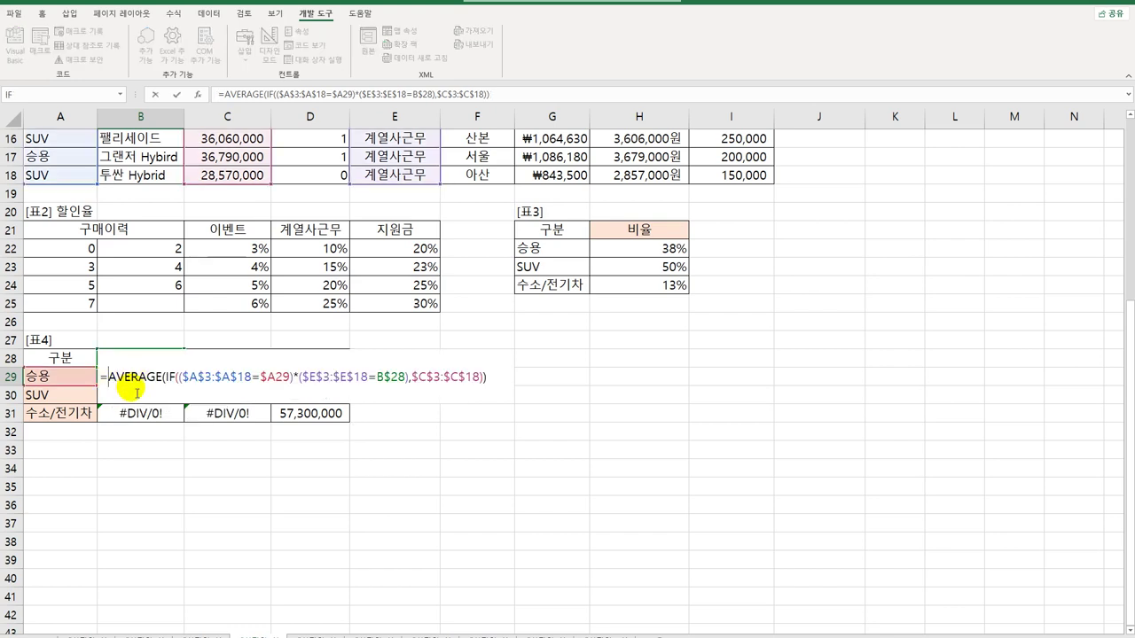
text(IFERROR()
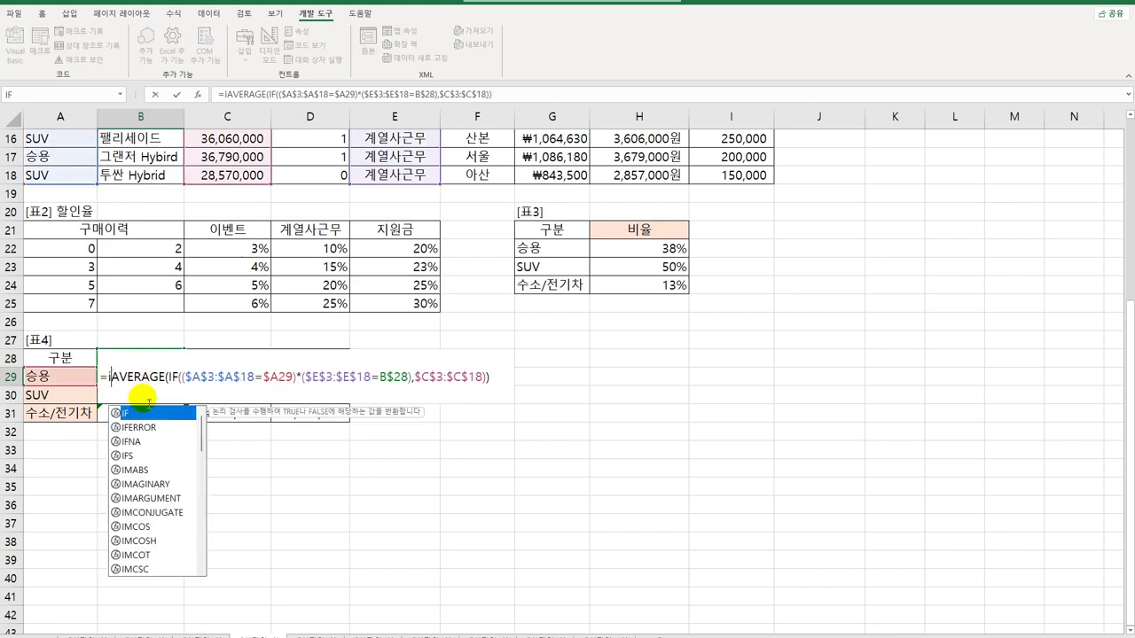
key(End)
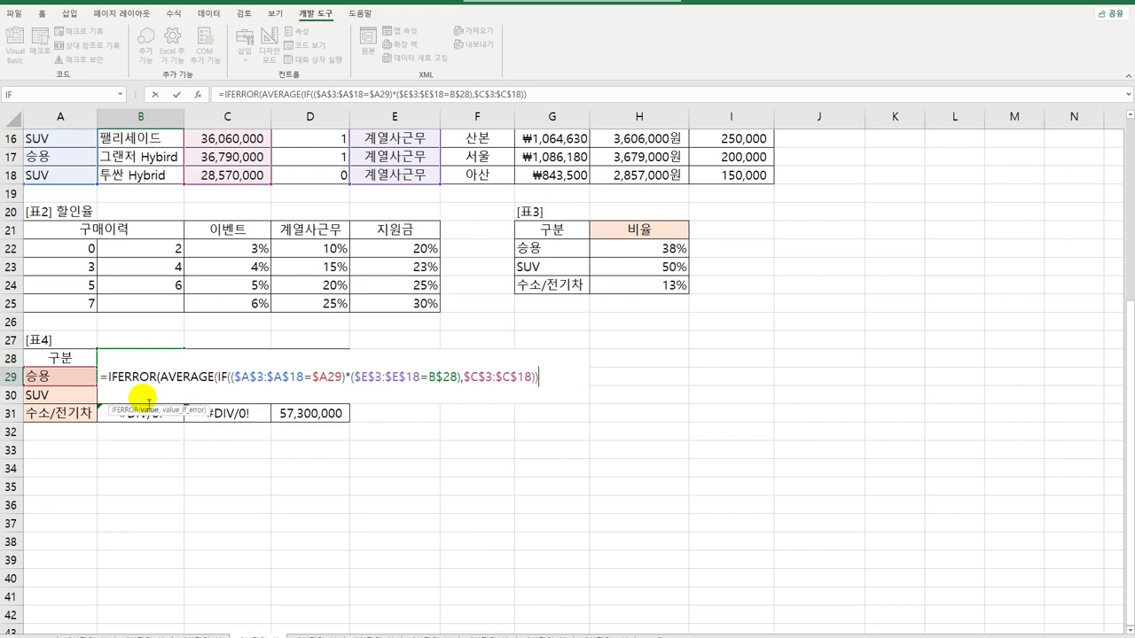
text(,0))
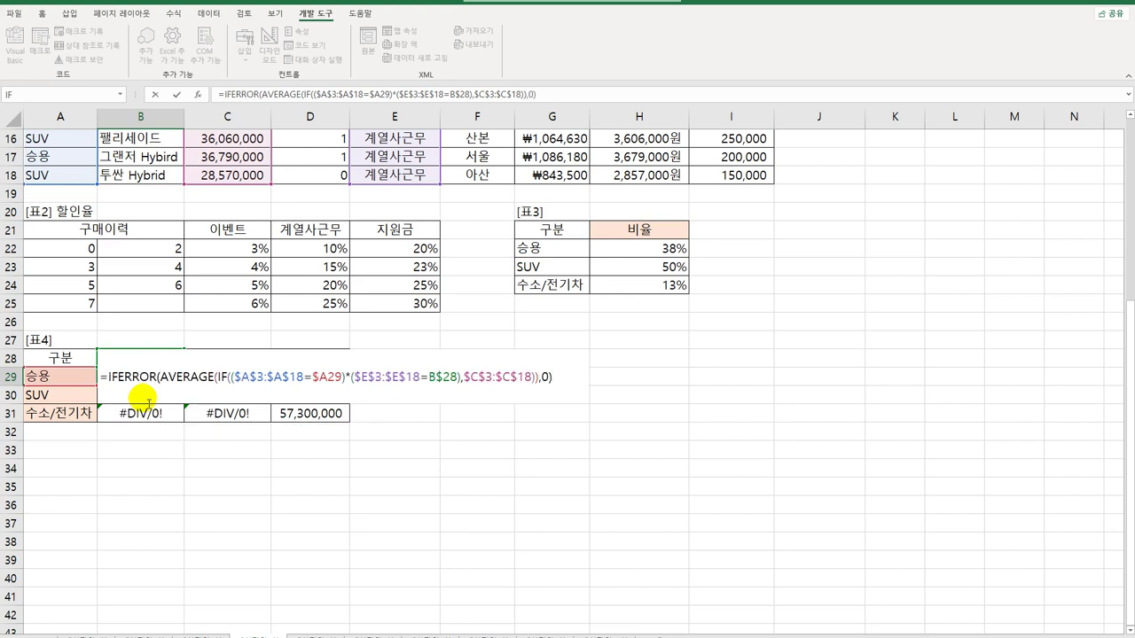
key(ctrl+shift+Return)
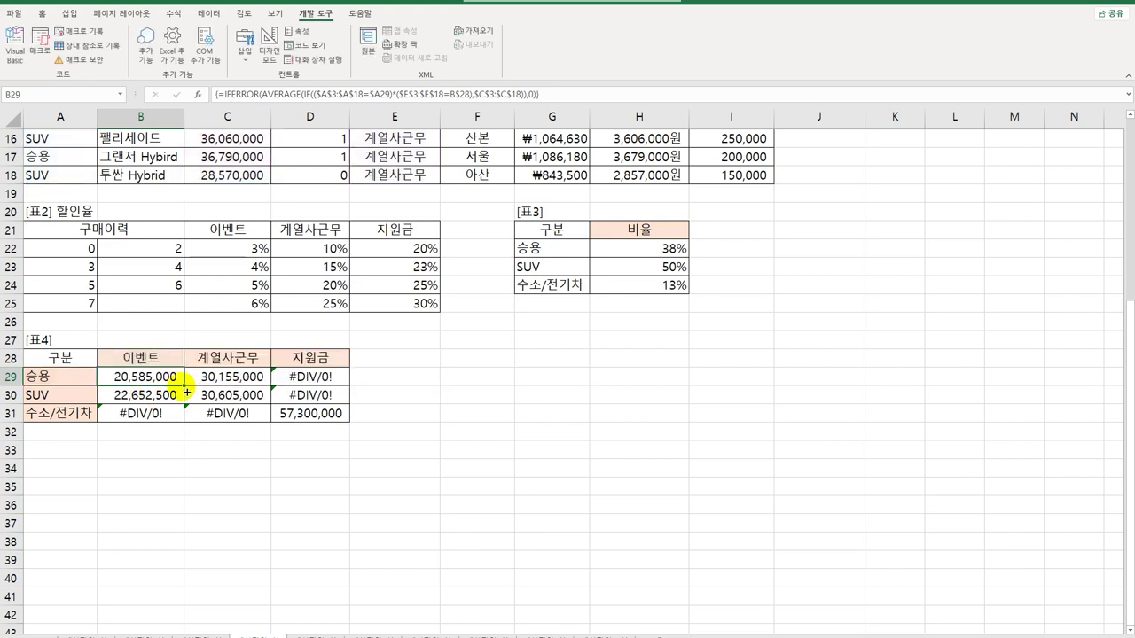
mouse_move(187, 391)
mouse_down()
mouse_move(178, 420)
mouse_move(189, 426)
mouse_up()
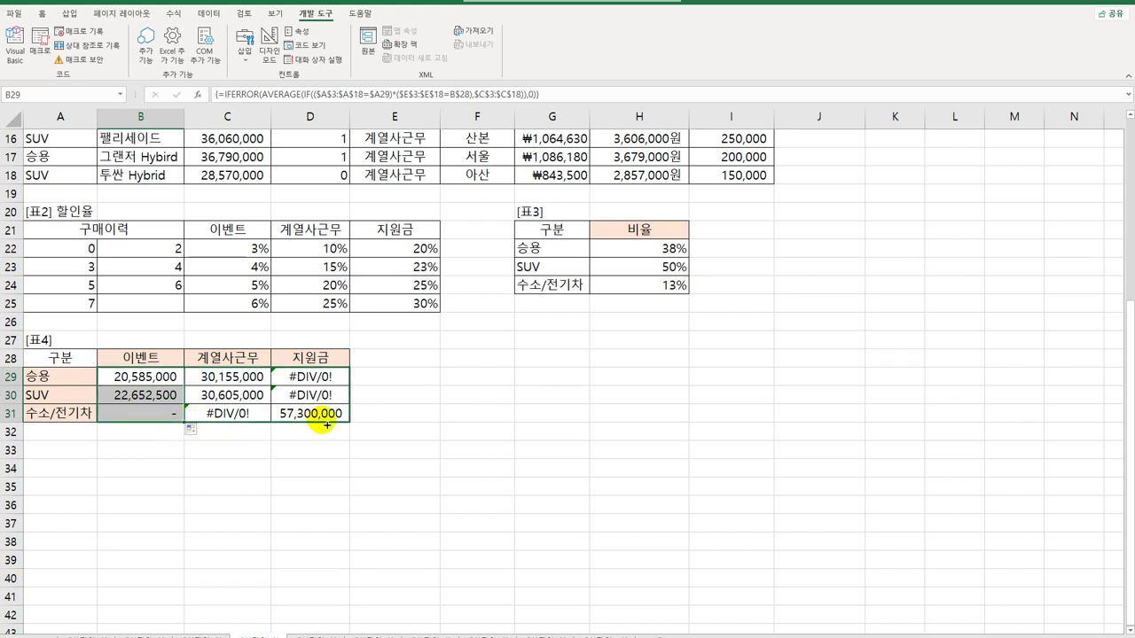
drag(327, 425, 328, 425)
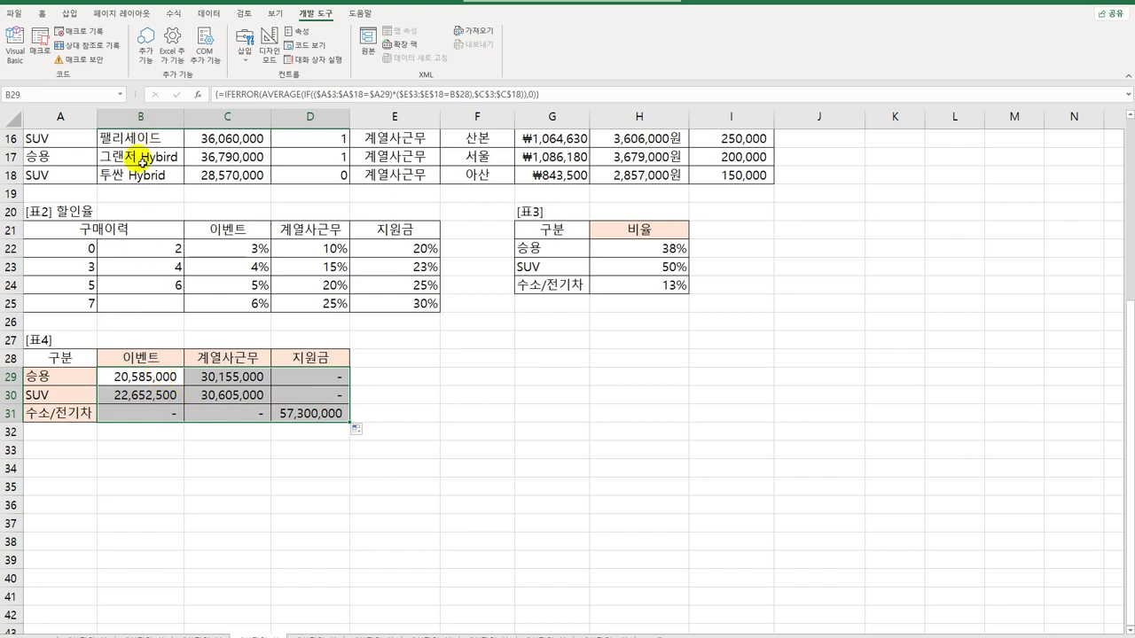
- Check the number format of B29:D31 in the Format Cells dialog, close it without changes and select D29
right_click(142, 394)
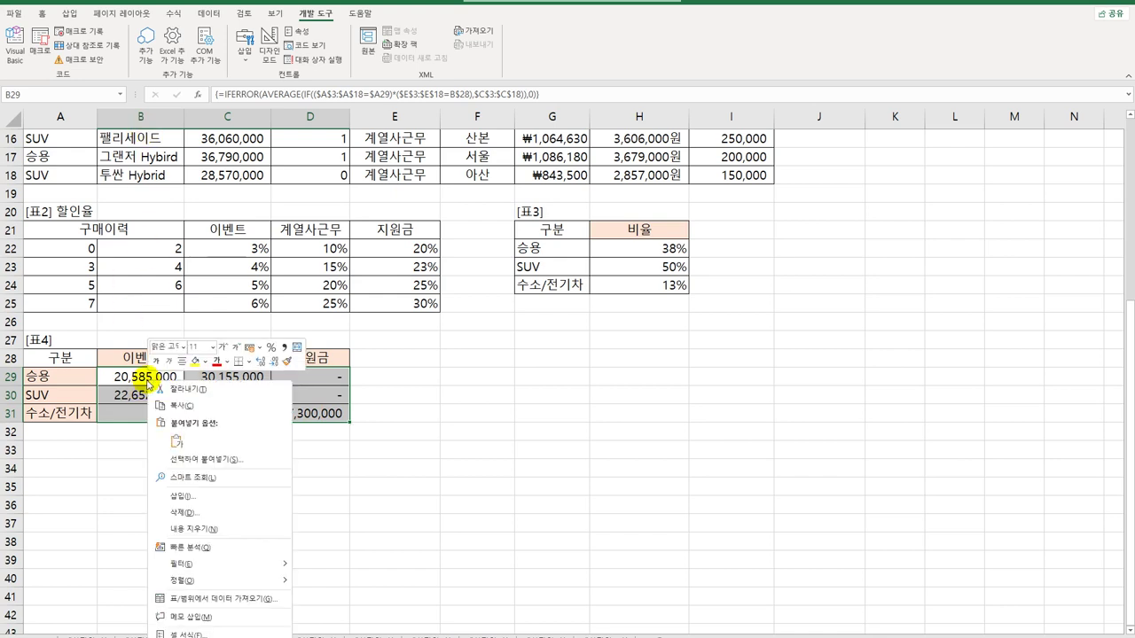
click(206, 629)
drag(284, 417, 641, 172)
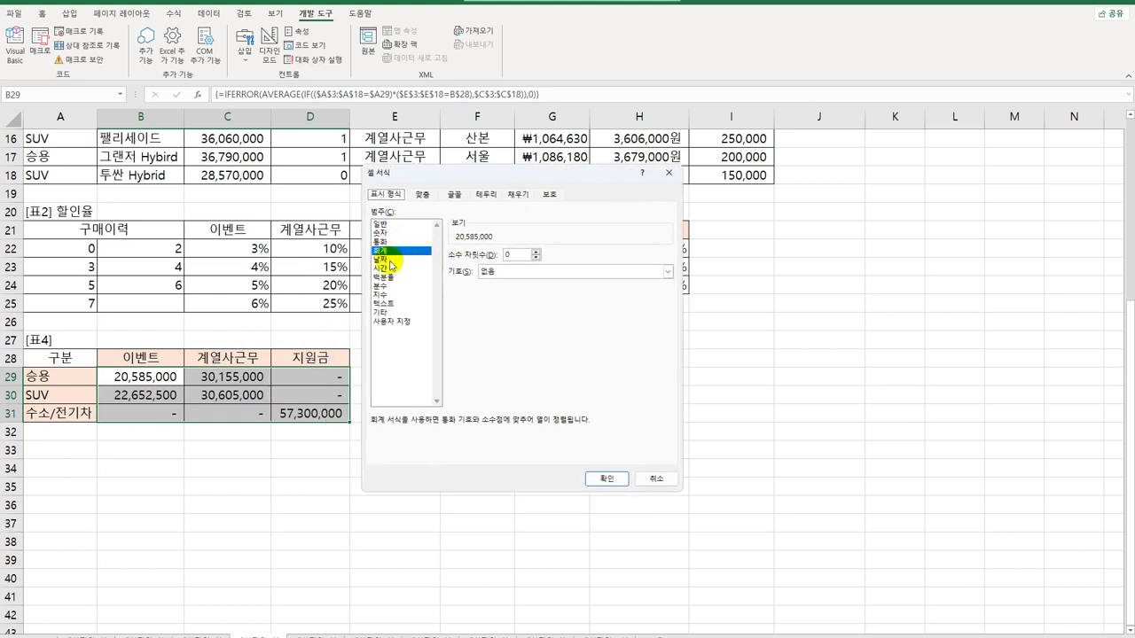
click(657, 480)
click(331, 379)
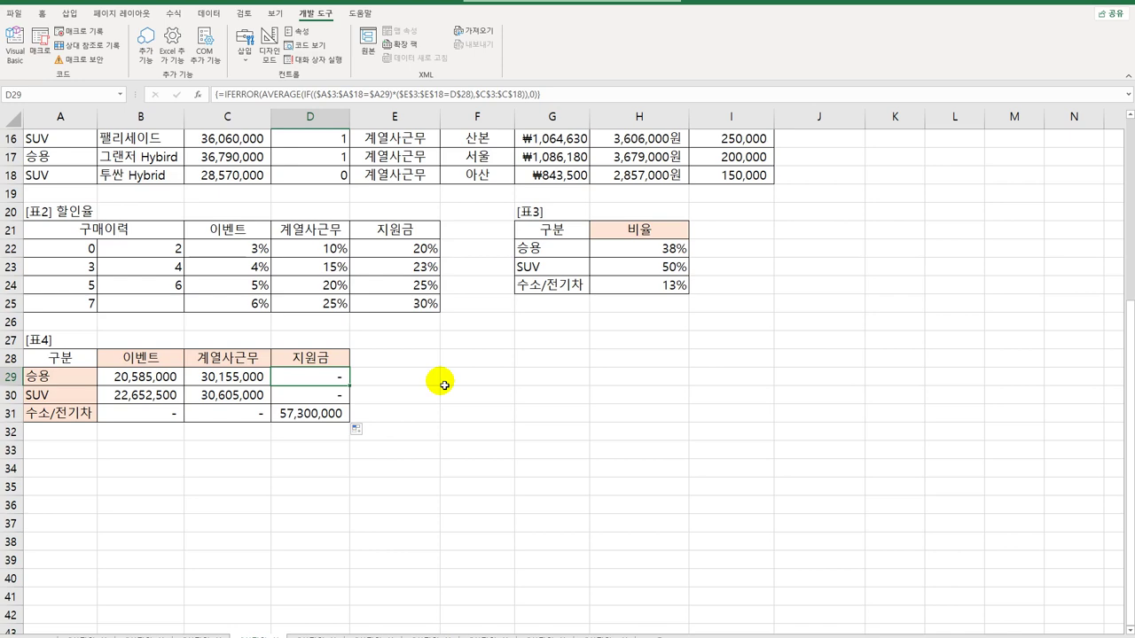
scroll(548, 394, up, 5)
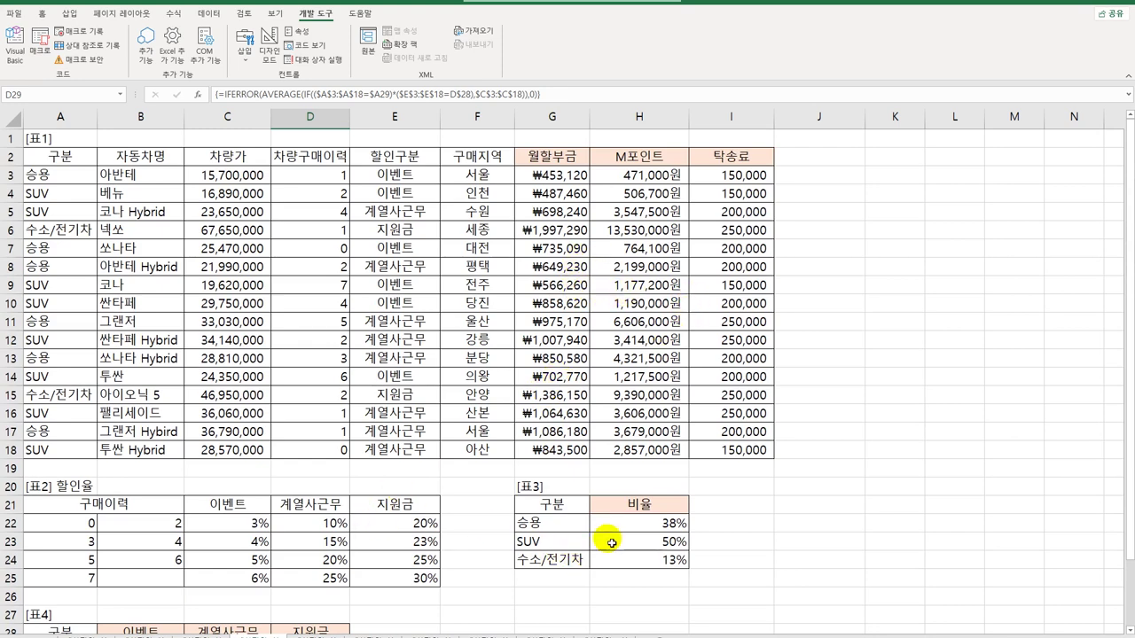
scroll(599, 543, down, 3)
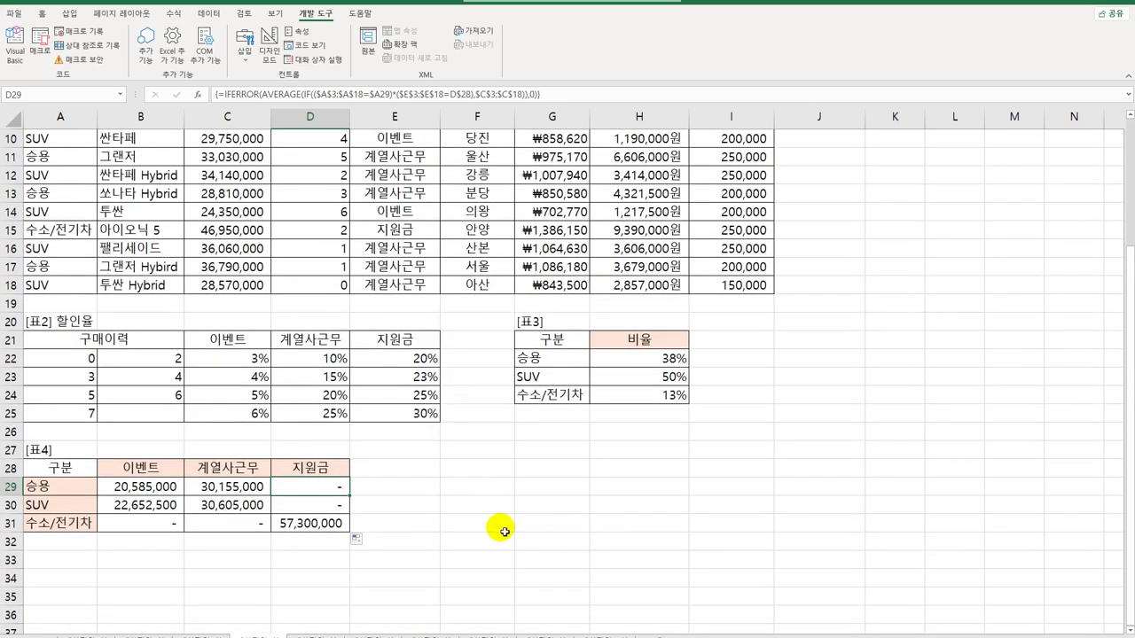